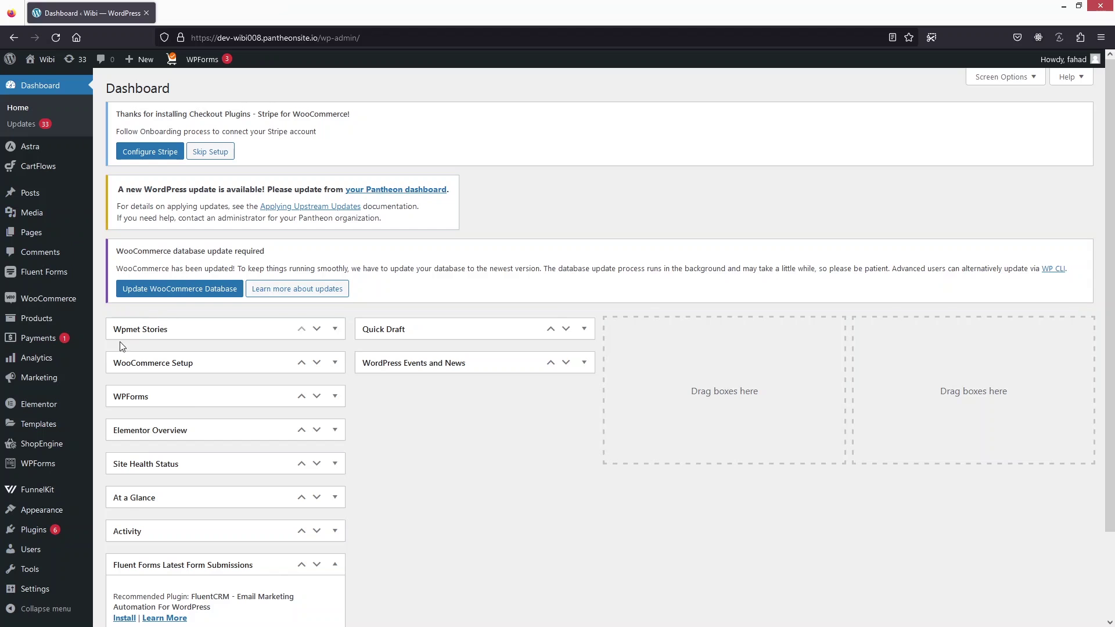
- Scroll the dashboard and bring up the Templates flyout submenu in the admin sidebar
scroll(145, 363, down, 2)
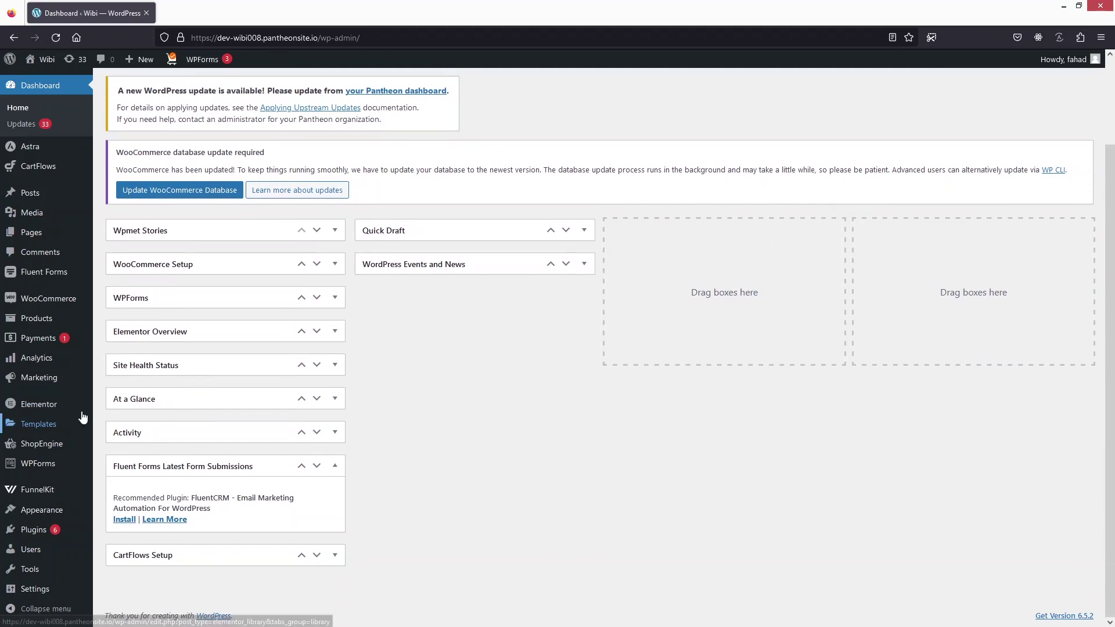
mouse_move(45, 423)
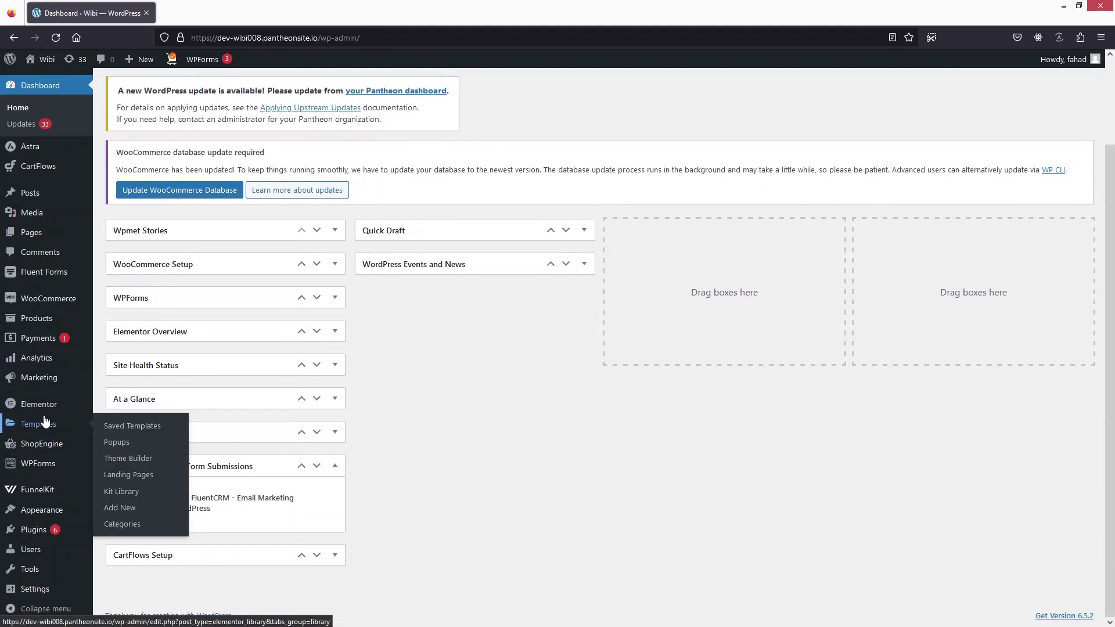
- Create a blank popup template named 'Hamburger Popop' from Templates > Popups
click(139, 447)
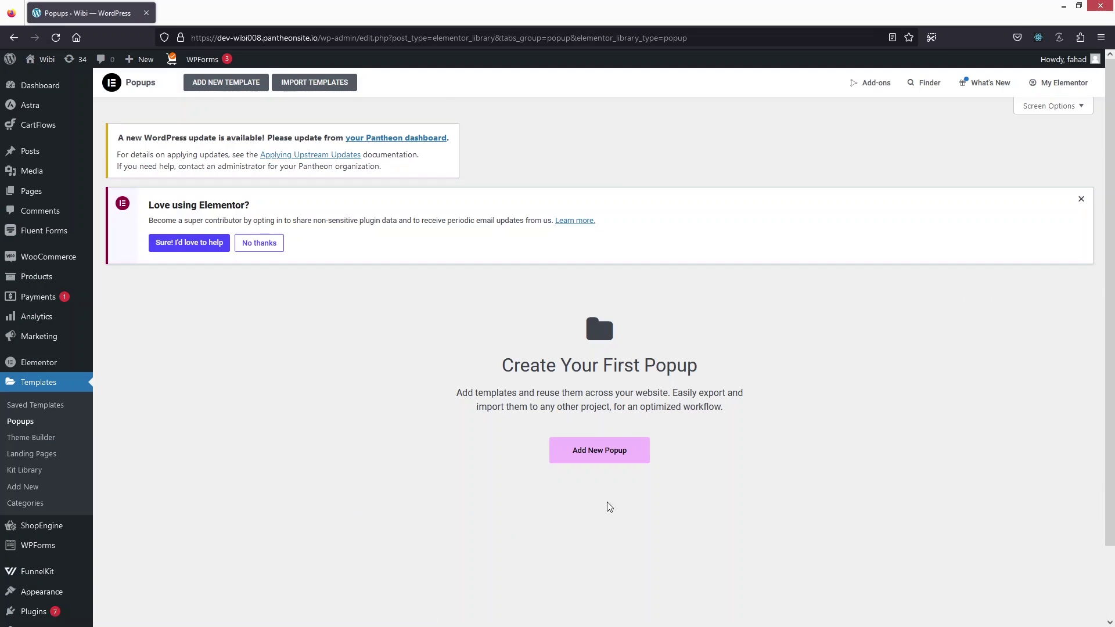
click(239, 84)
click(651, 388)
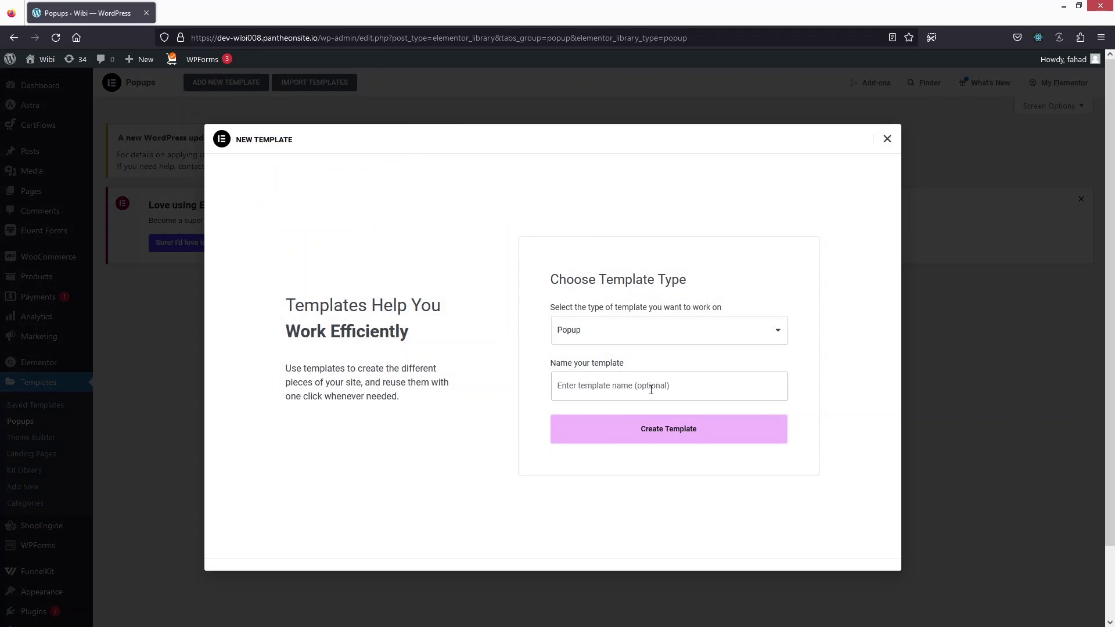
text(Hamburger Popop)
click(618, 436)
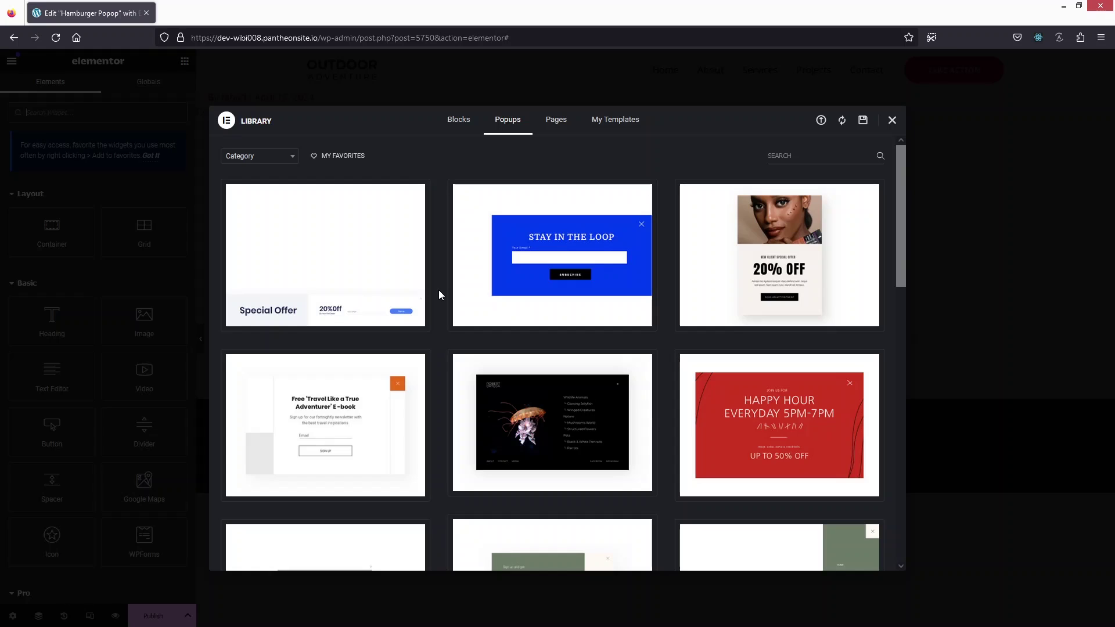
click(892, 120)
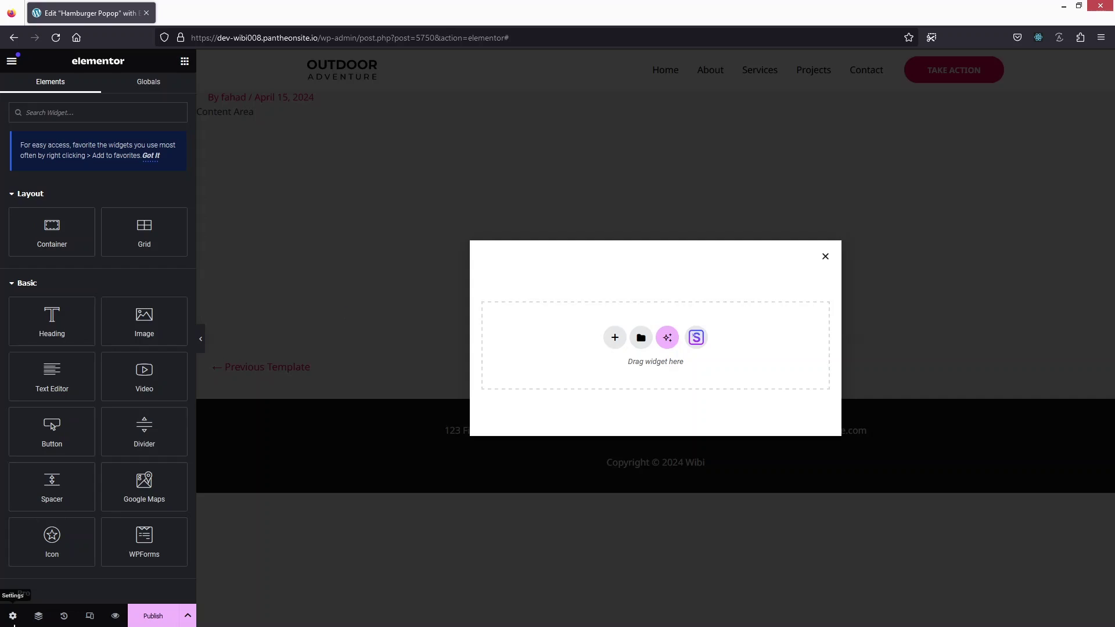
click(13, 617)
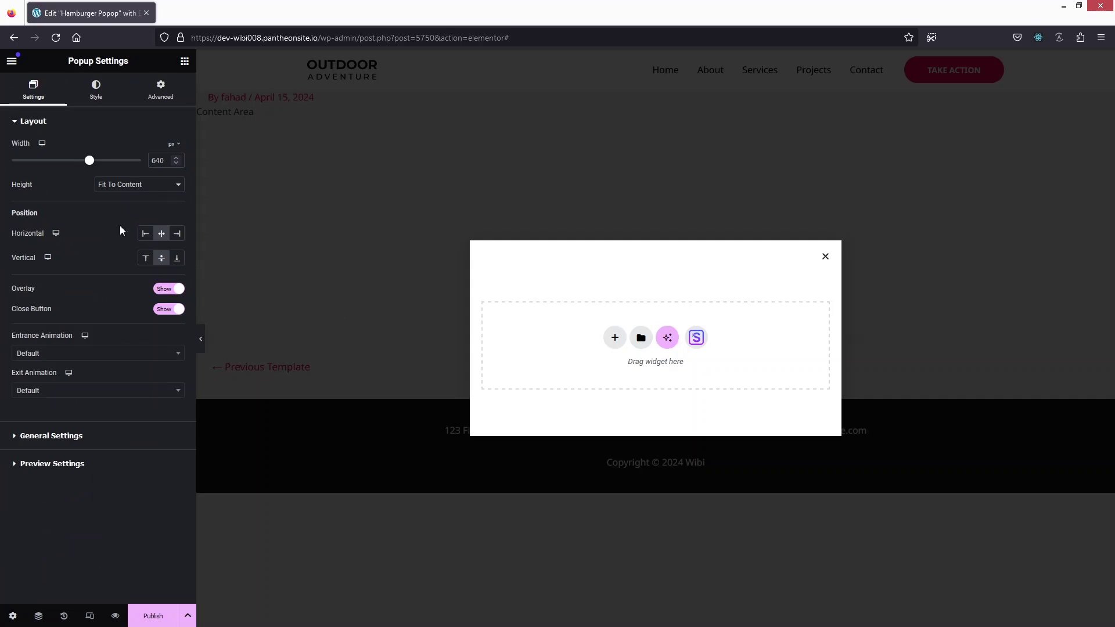
- Set the popup height to Fit To Screen, position it Right, and make it about 330 px wide
click(123, 184)
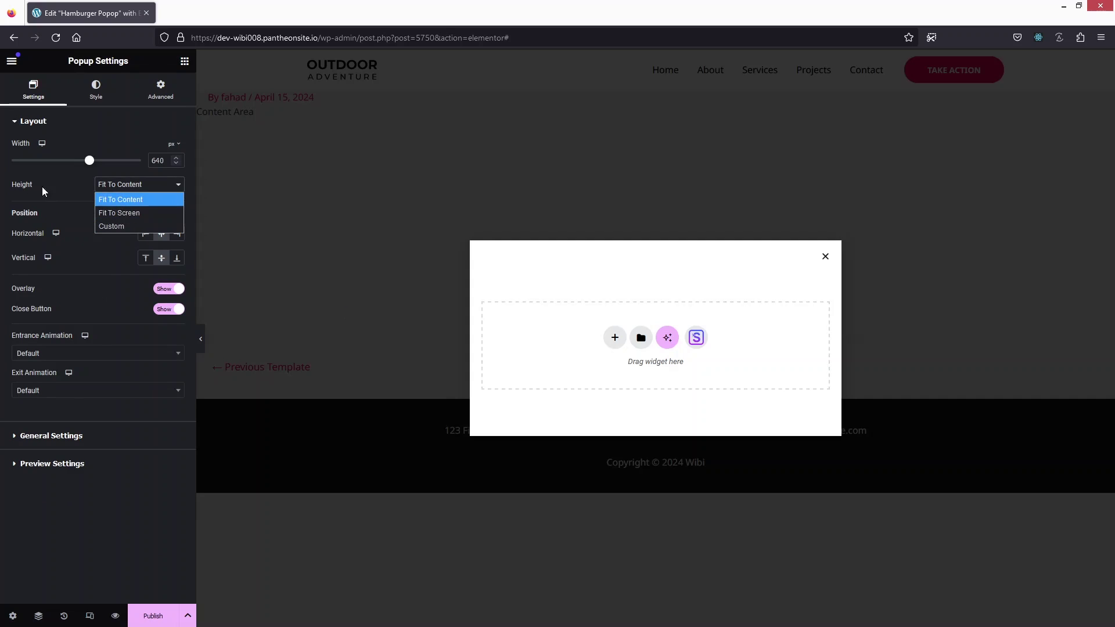
click(124, 214)
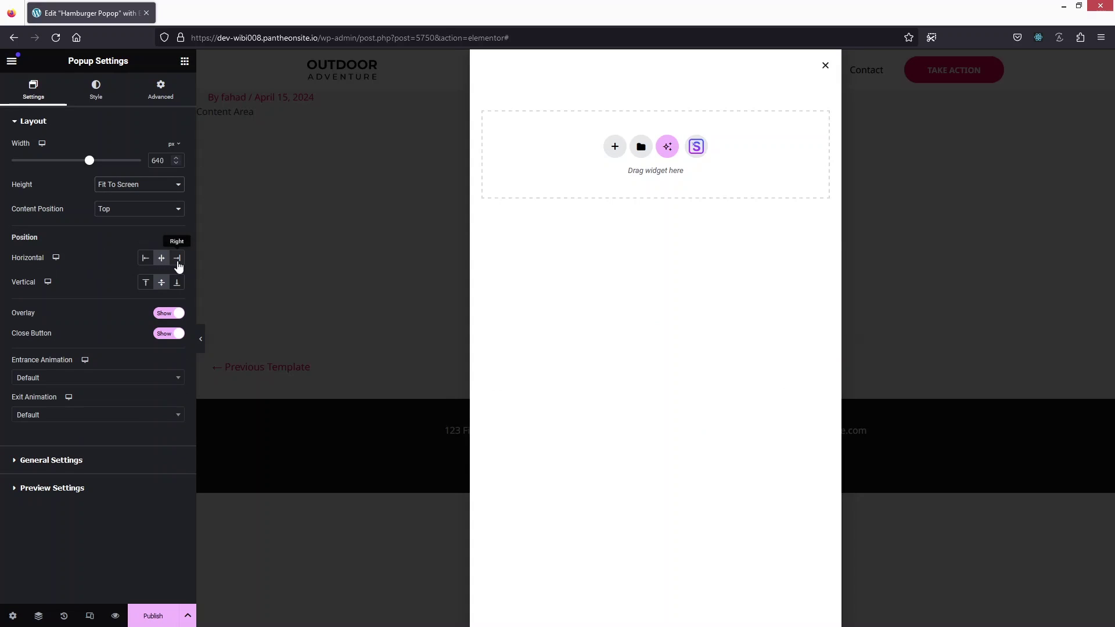
click(177, 259)
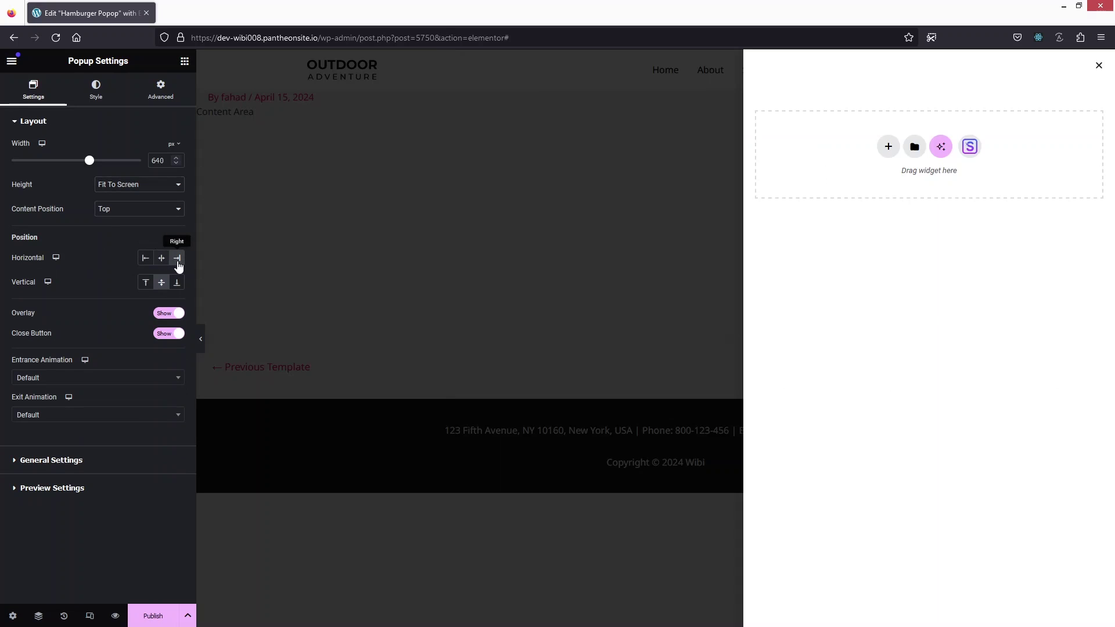
click(143, 262)
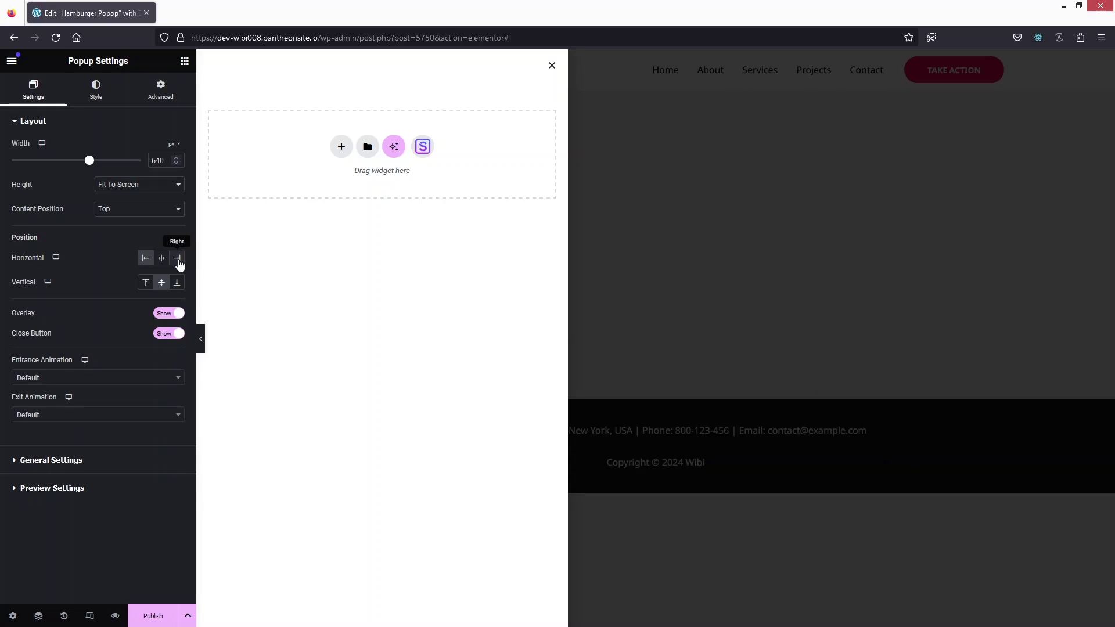
click(178, 260)
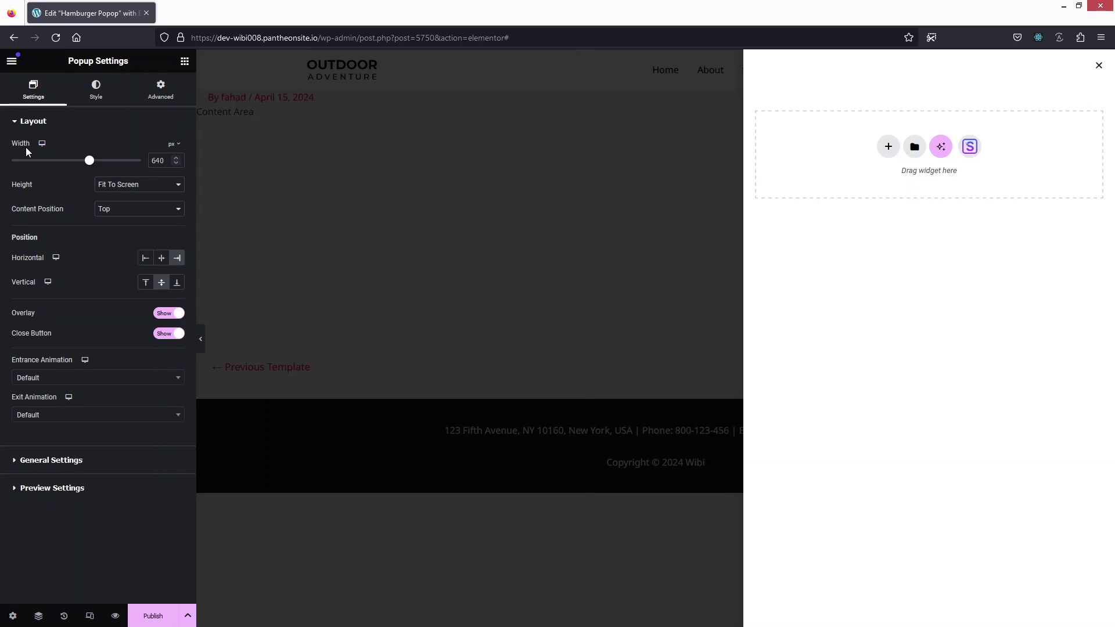
drag(90, 162, 42, 165)
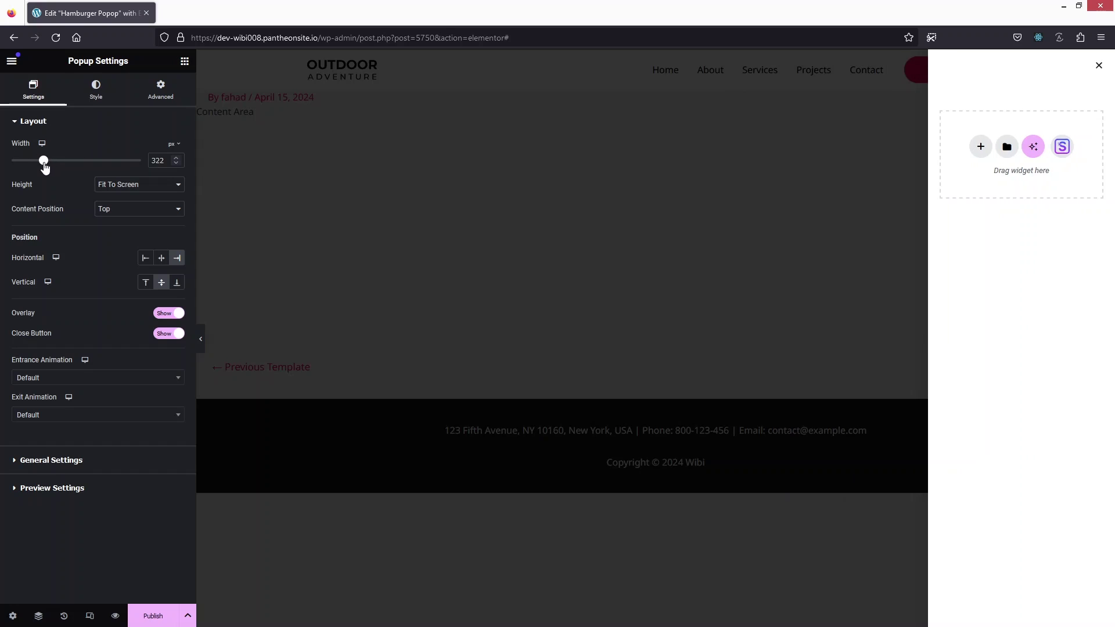
text(30)
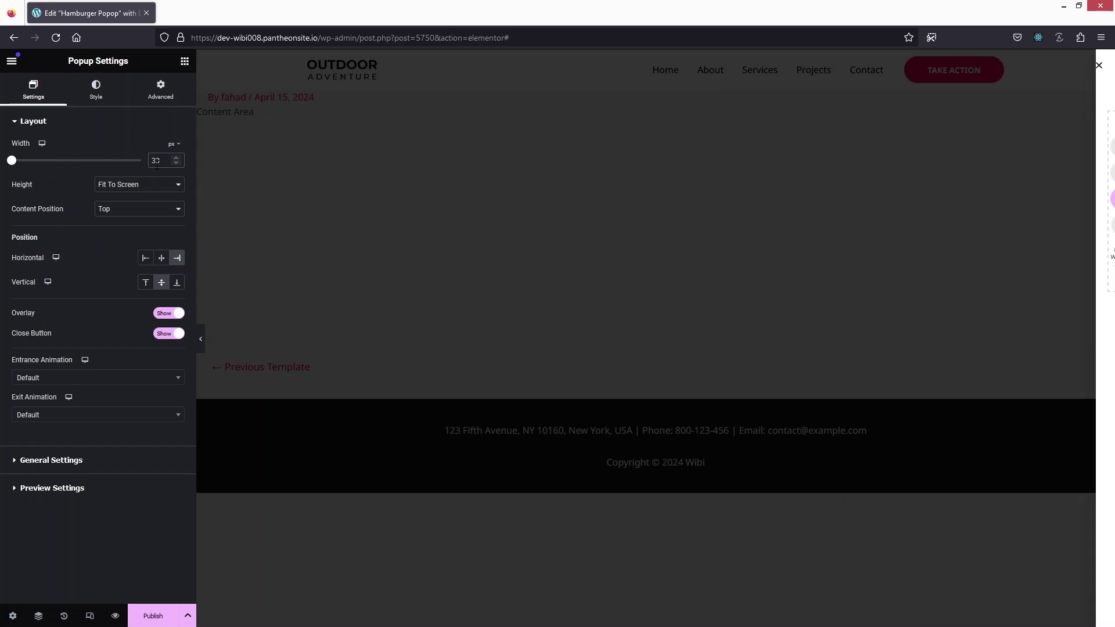
click(315, 219)
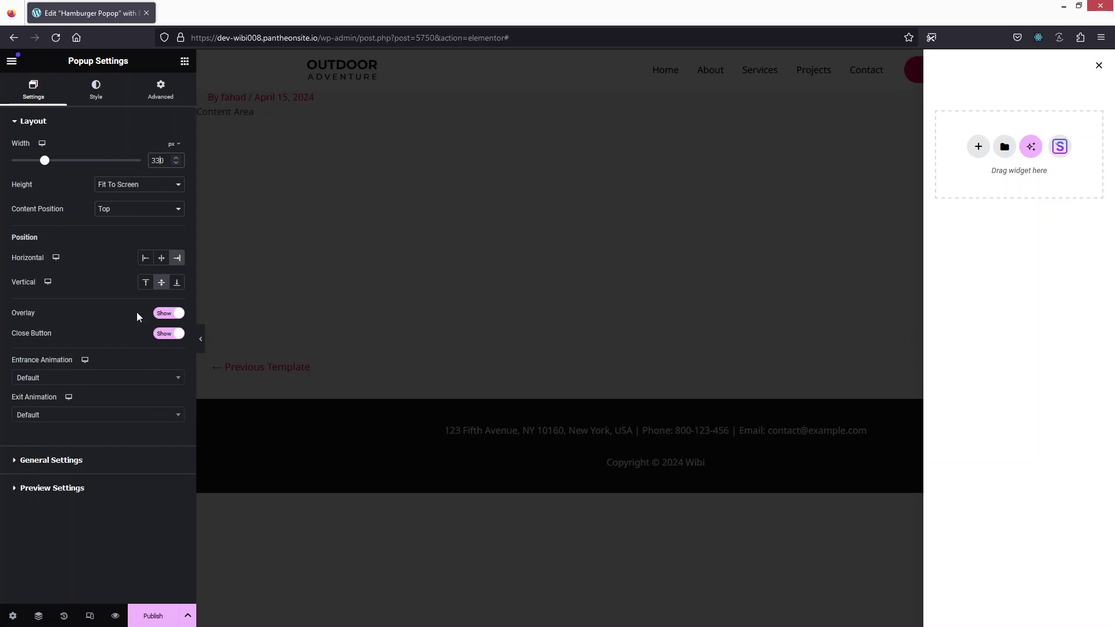
click(184, 62)
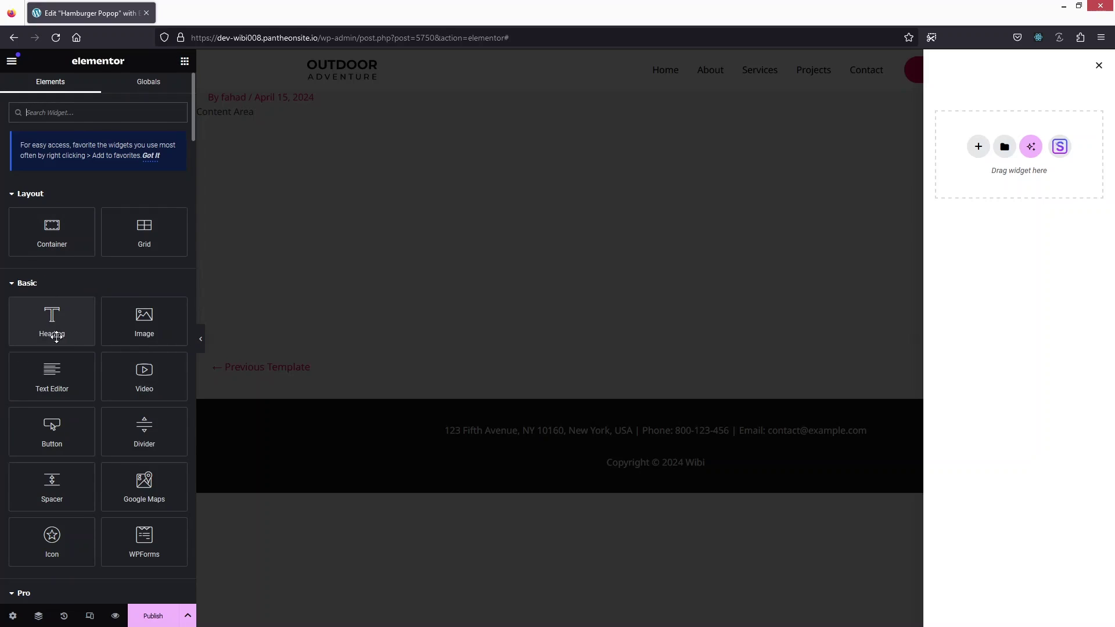
drag(140, 321, 814, 209)
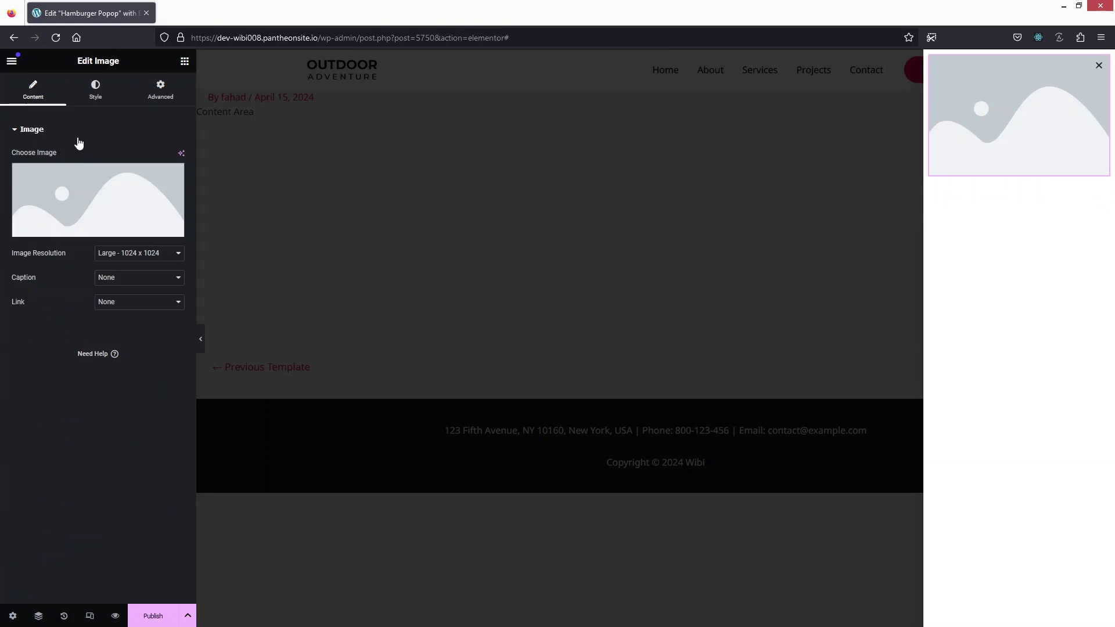
click(96, 208)
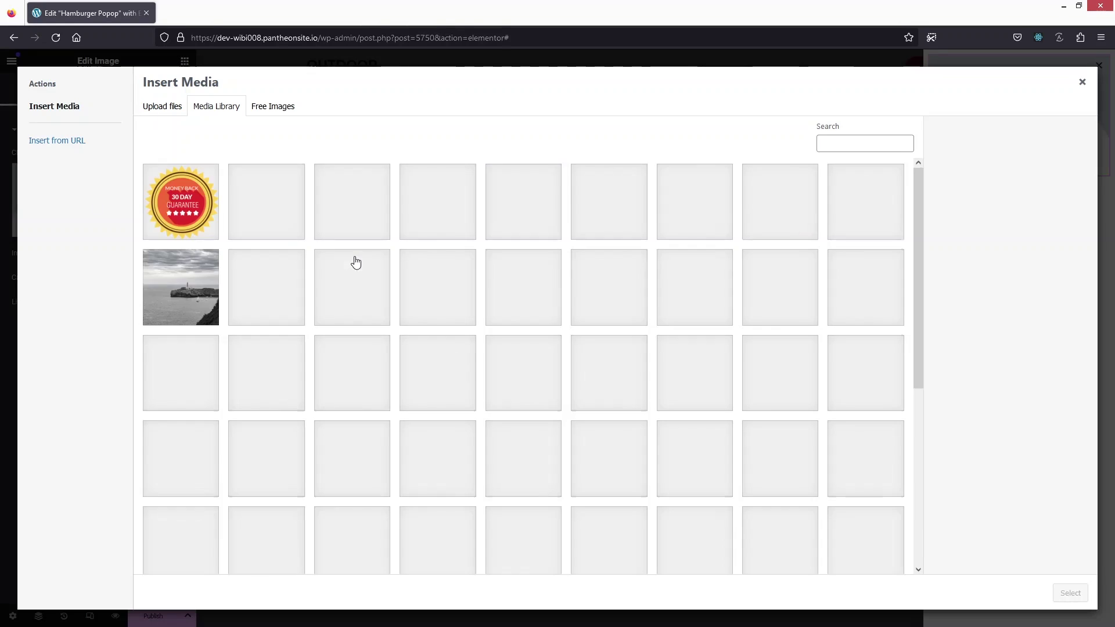
scroll(362, 299, down, 5)
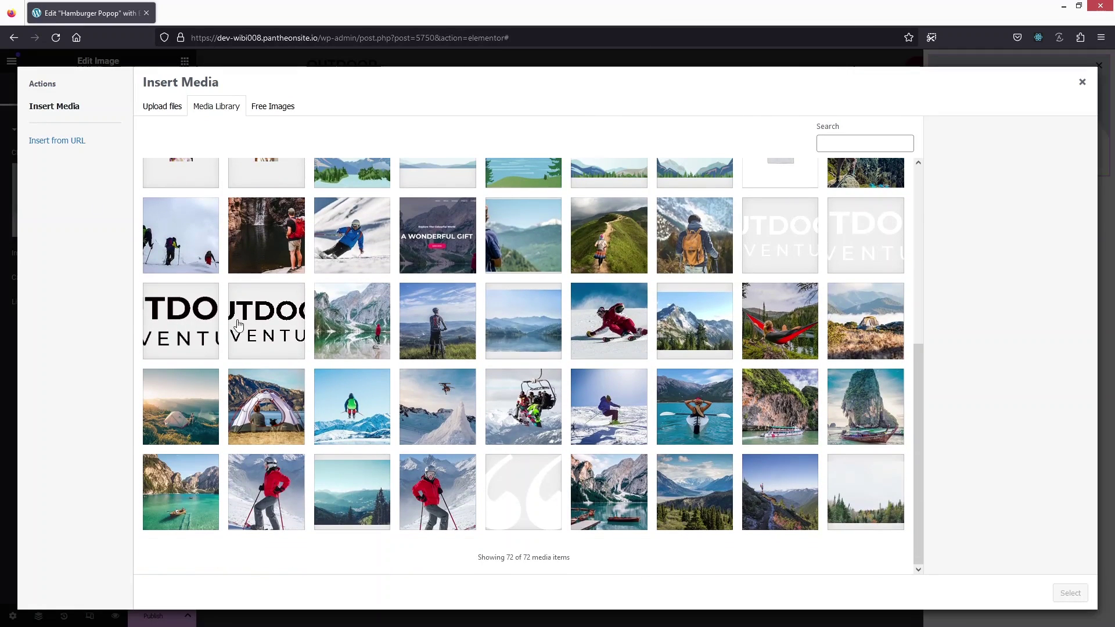
click(170, 316)
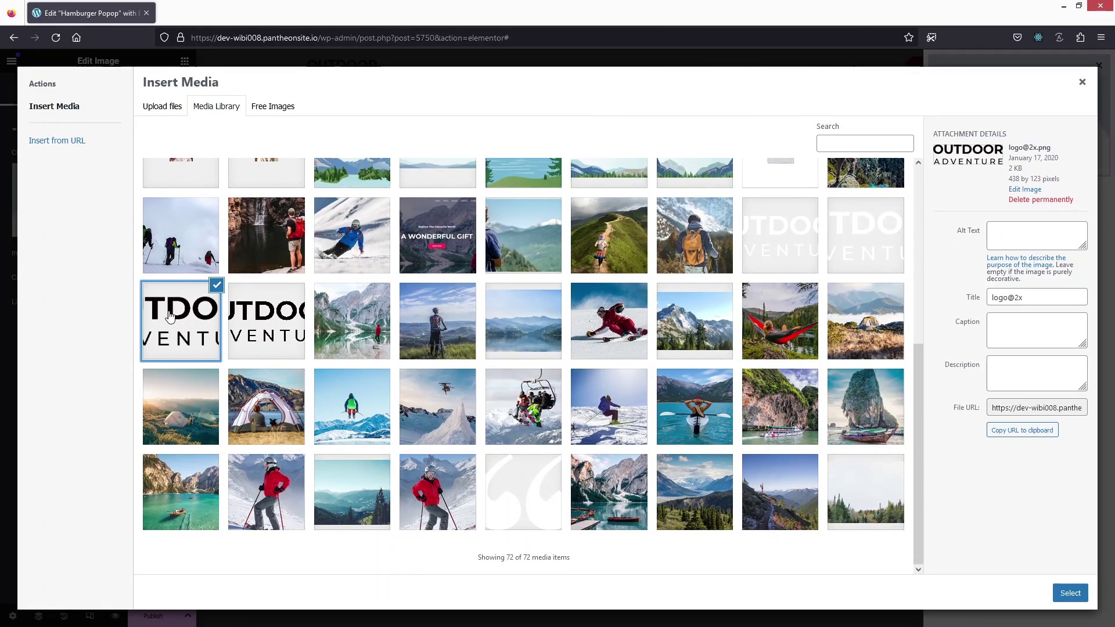
click(1070, 593)
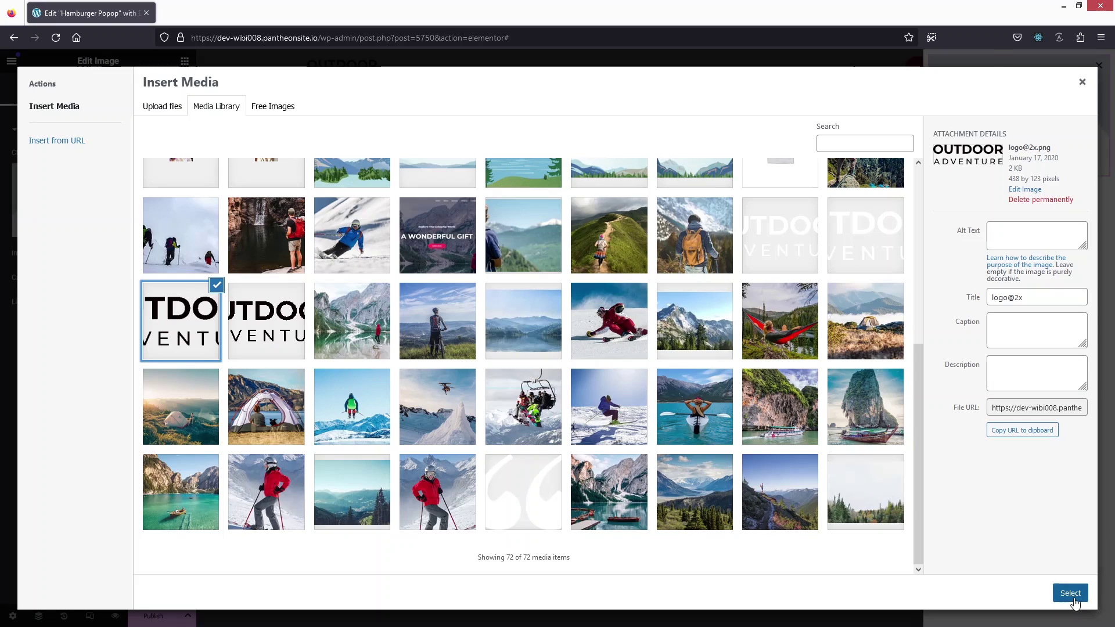
click(99, 101)
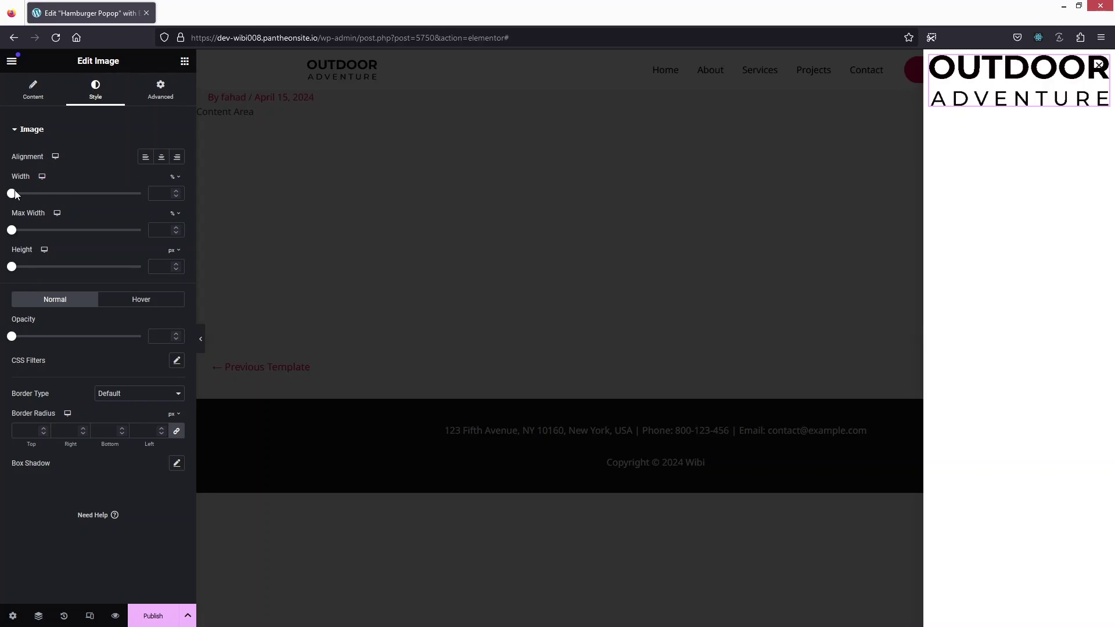
- Set the logo image width to 35%
drag(11, 193, 60, 193)
click(165, 196)
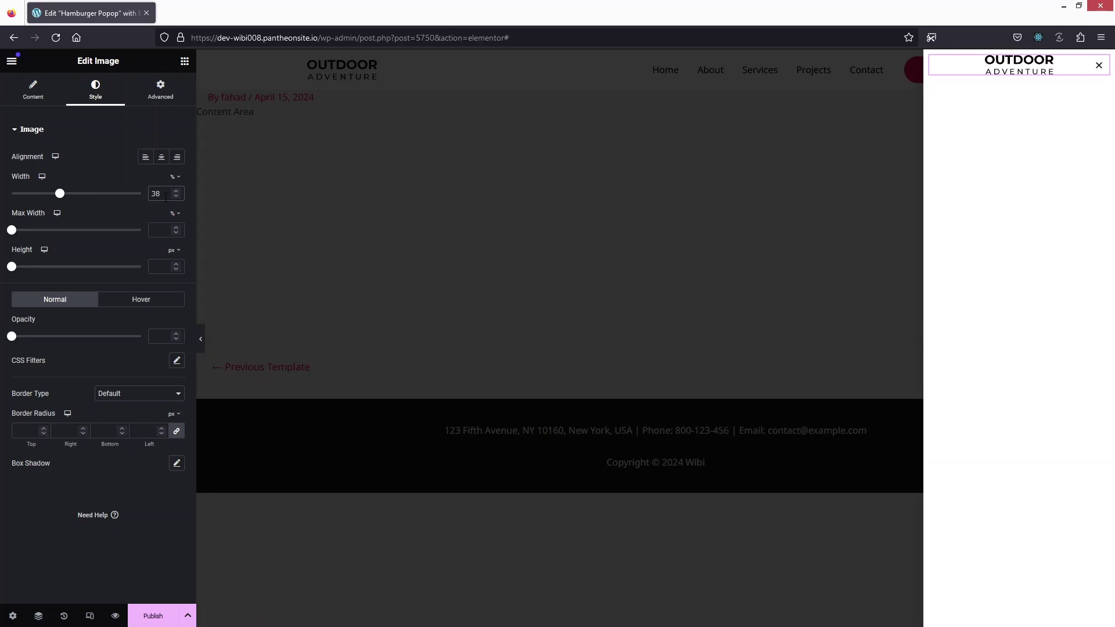
key(BackSpace)
text(35)
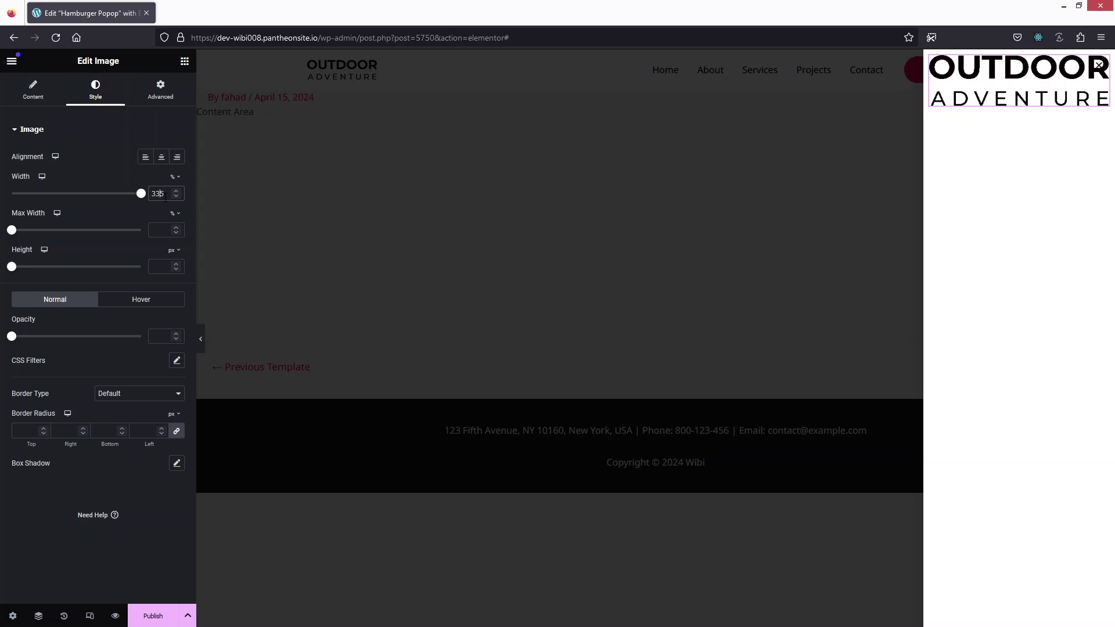
key(BackSpace)
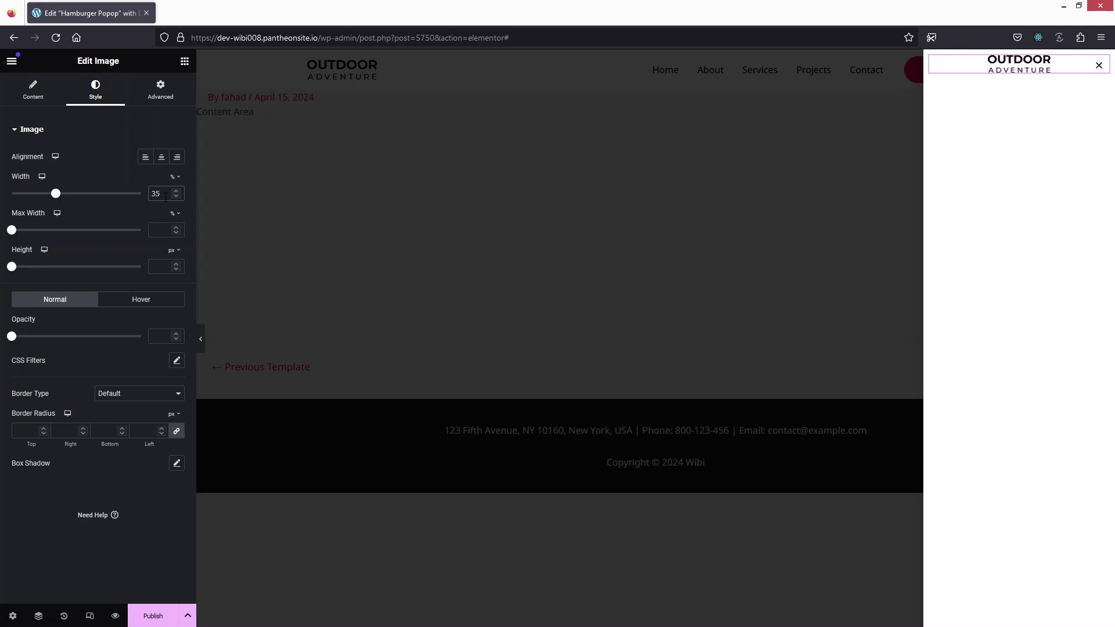
- Unlink the logo's padding and give it 30 px top padding
click(162, 92)
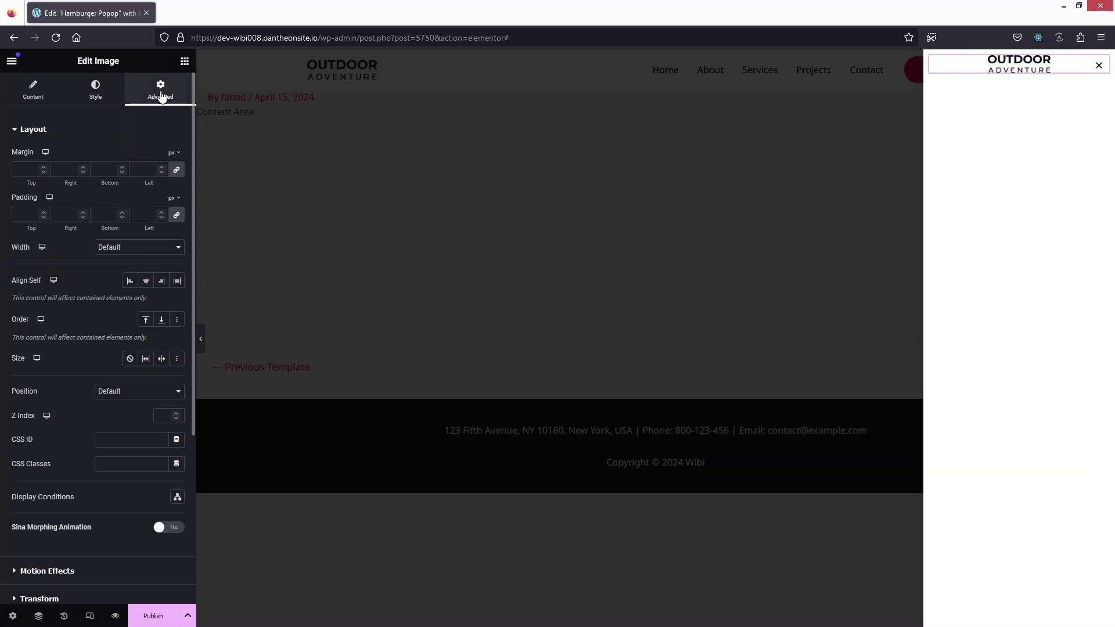
click(178, 216)
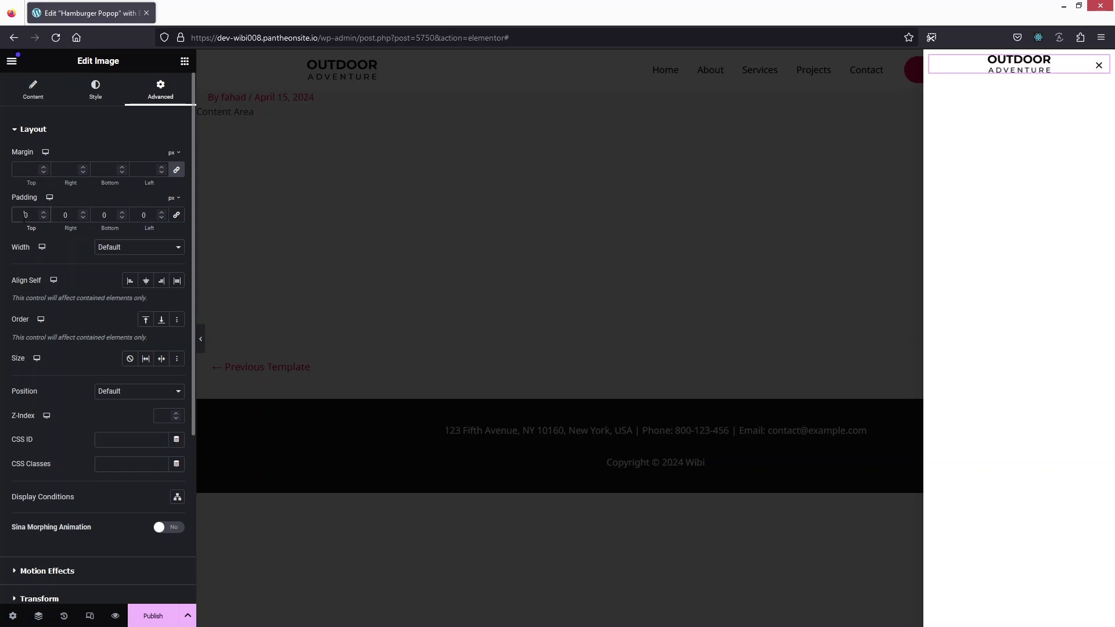
click(25, 215)
text(3)
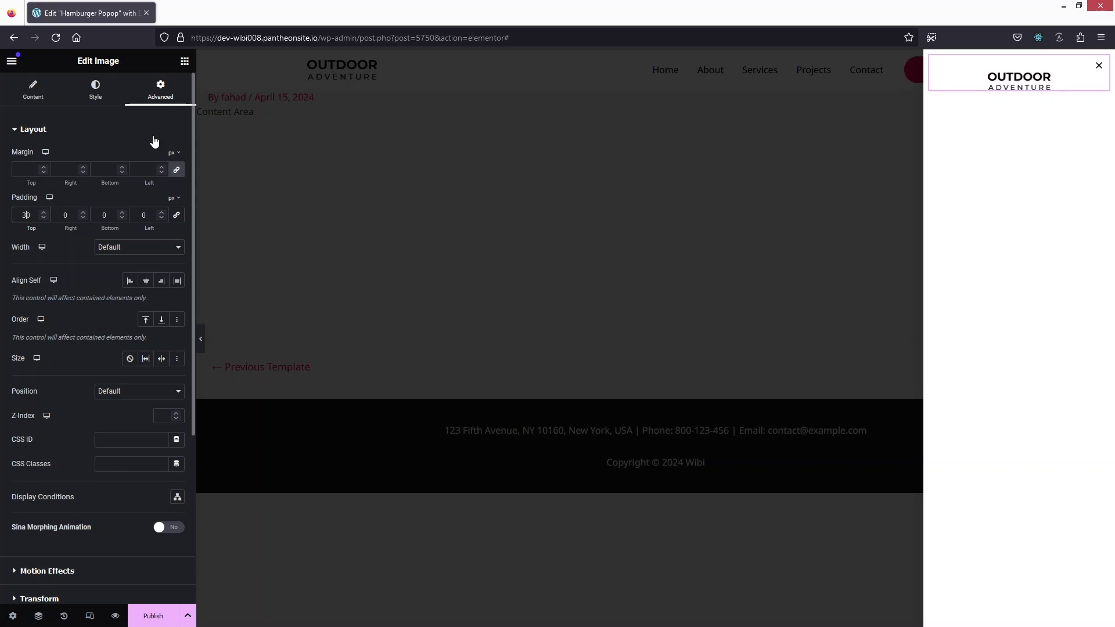
click(184, 60)
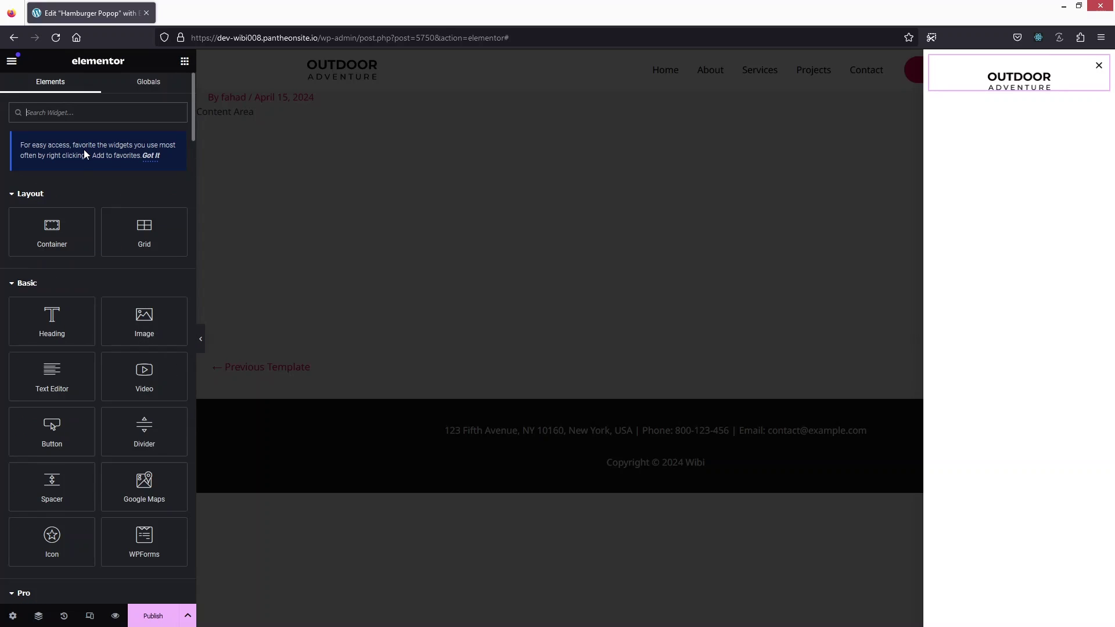
- Add a WordPress Menu below the logo with a vertical layout
text(nav)
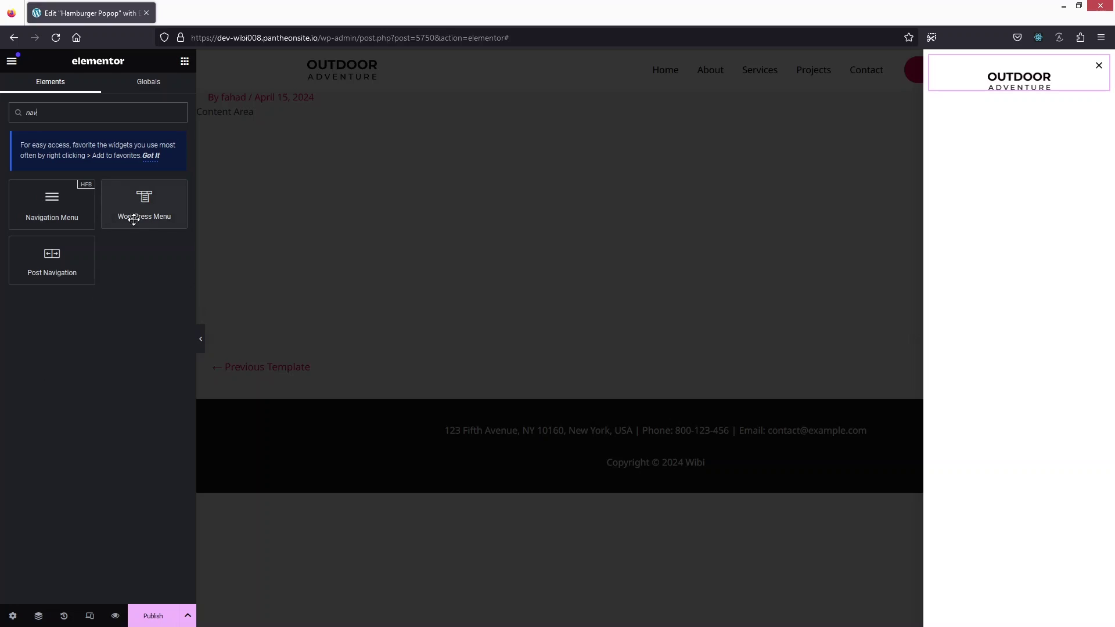
drag(143, 201, 1036, 86)
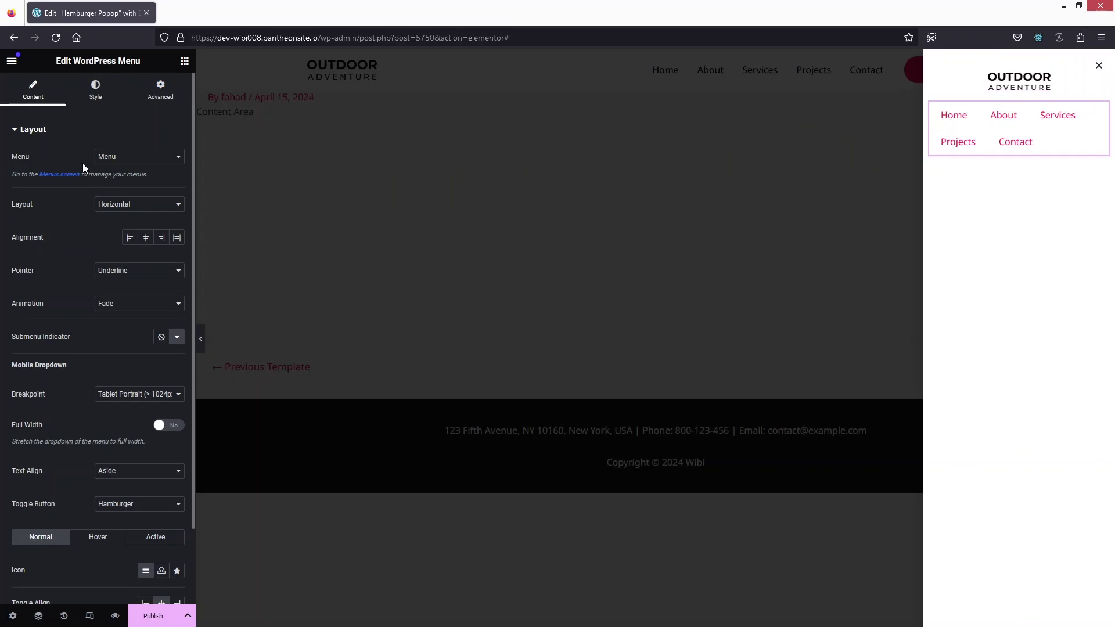
click(140, 207)
click(121, 232)
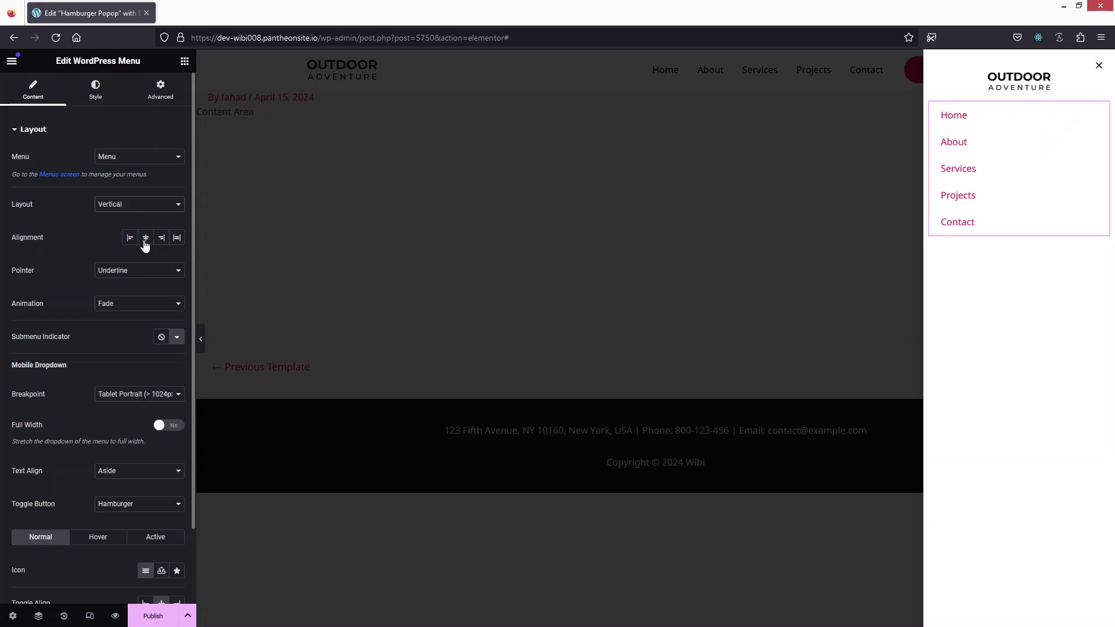
- Center the menu items and set the pointer style to Background
click(145, 238)
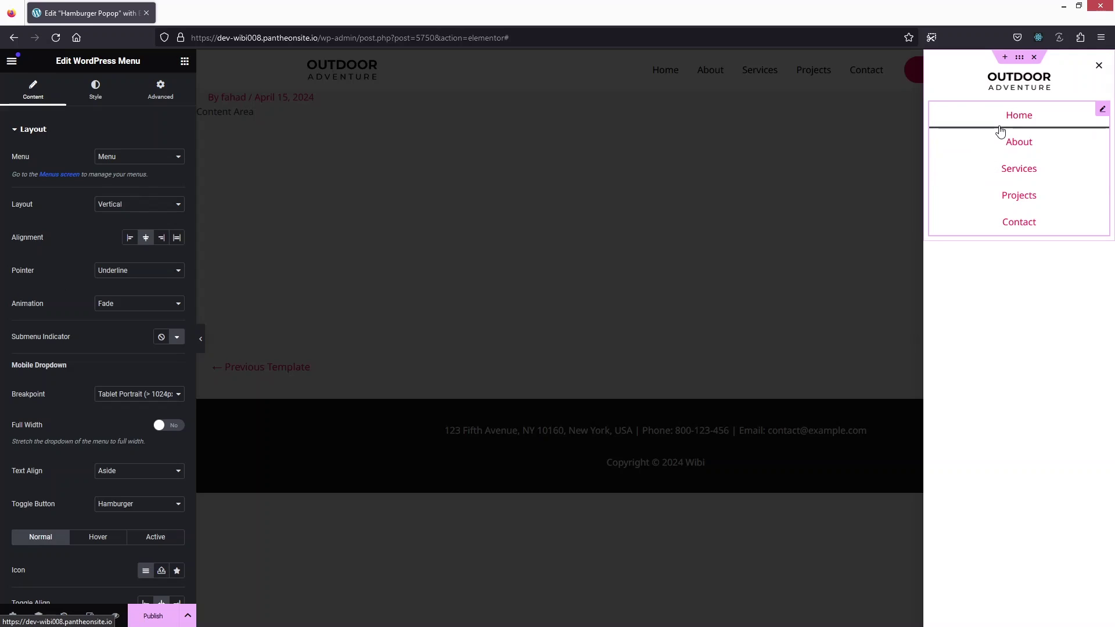
click(141, 265)
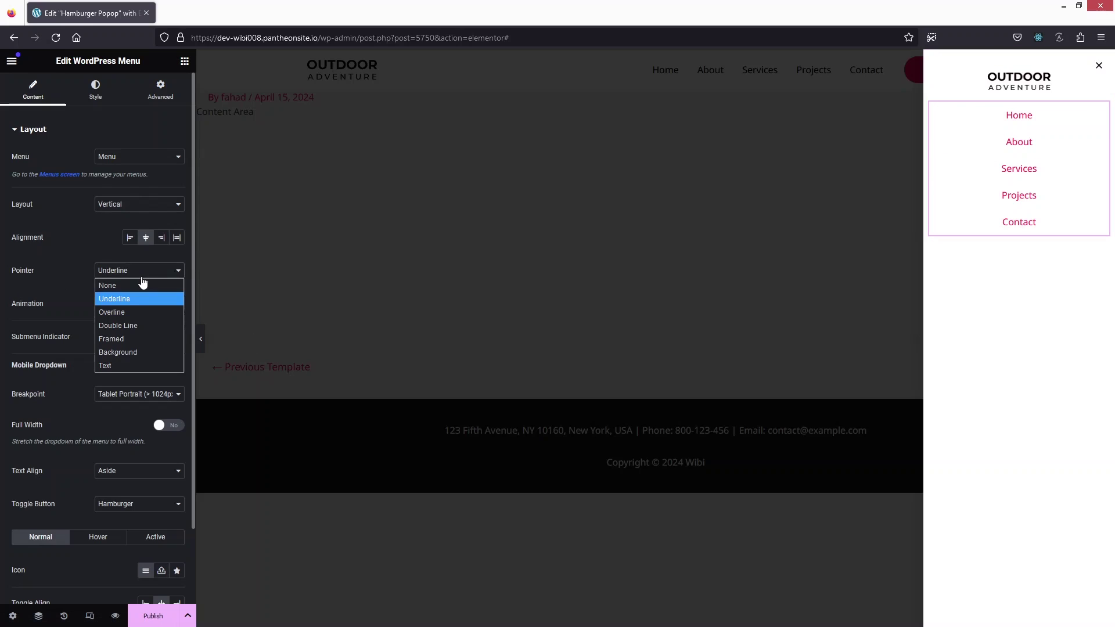
click(119, 352)
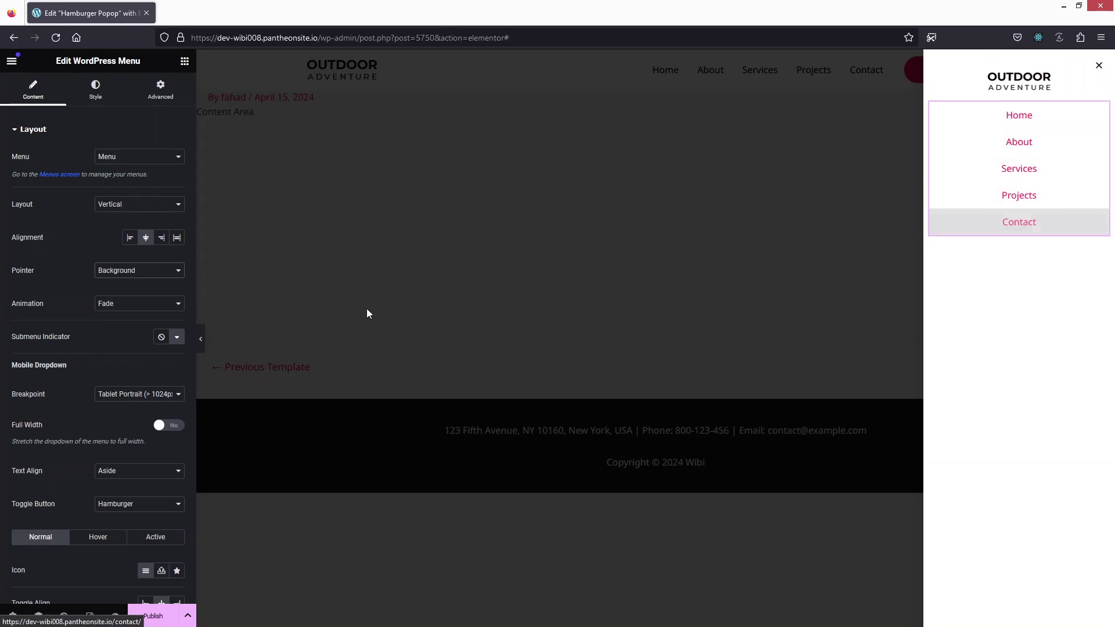
scroll(79, 298, down, 2)
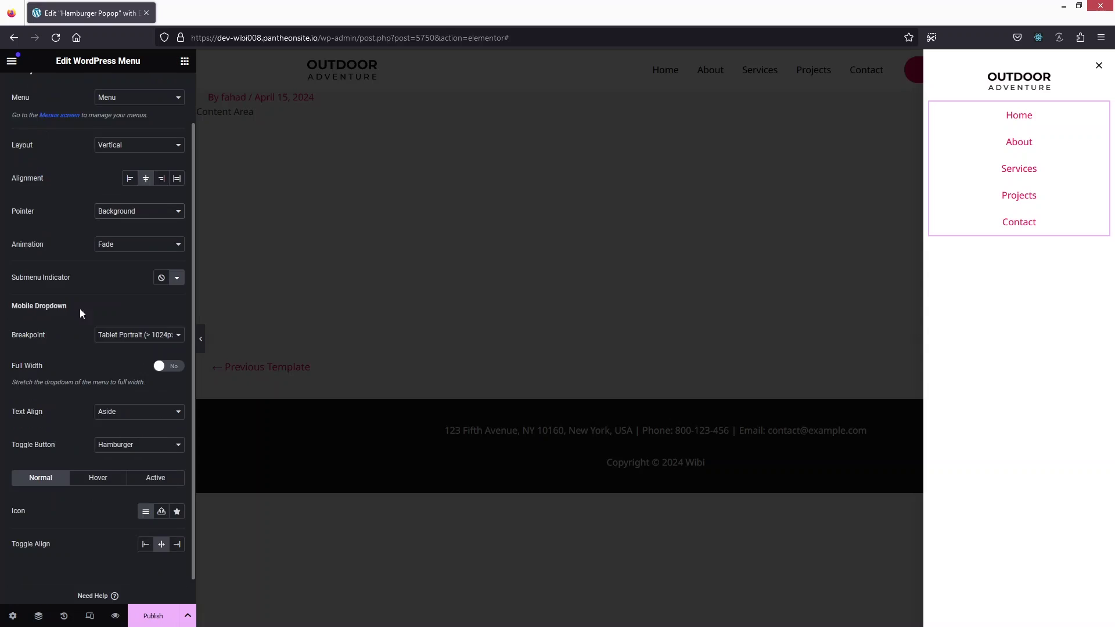
scroll(81, 261, up, 1)
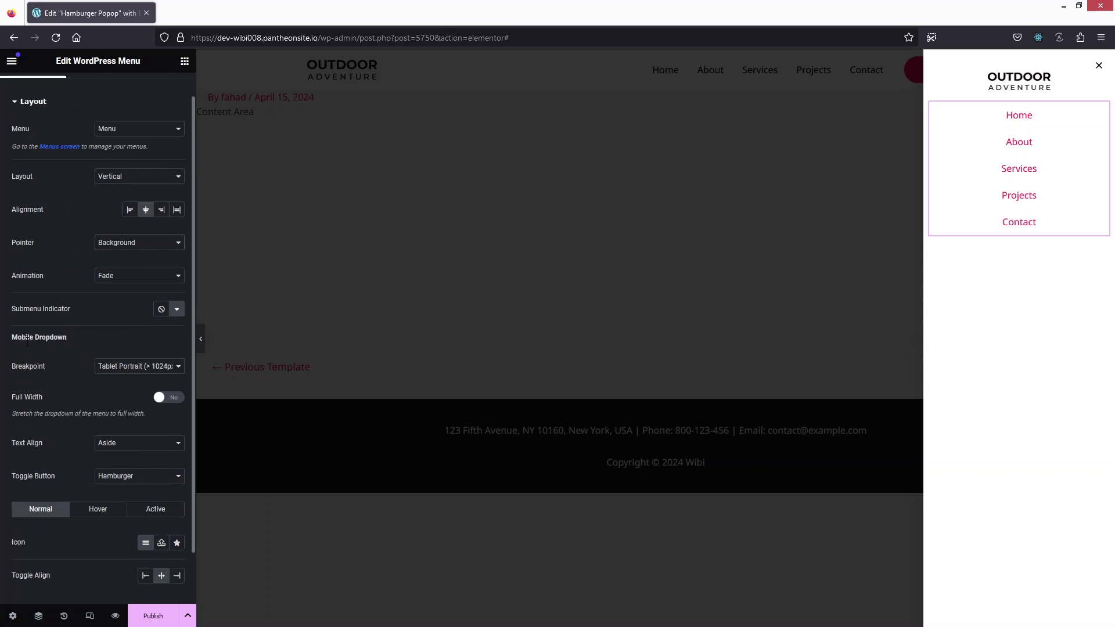
scroll(63, 353, down, 2)
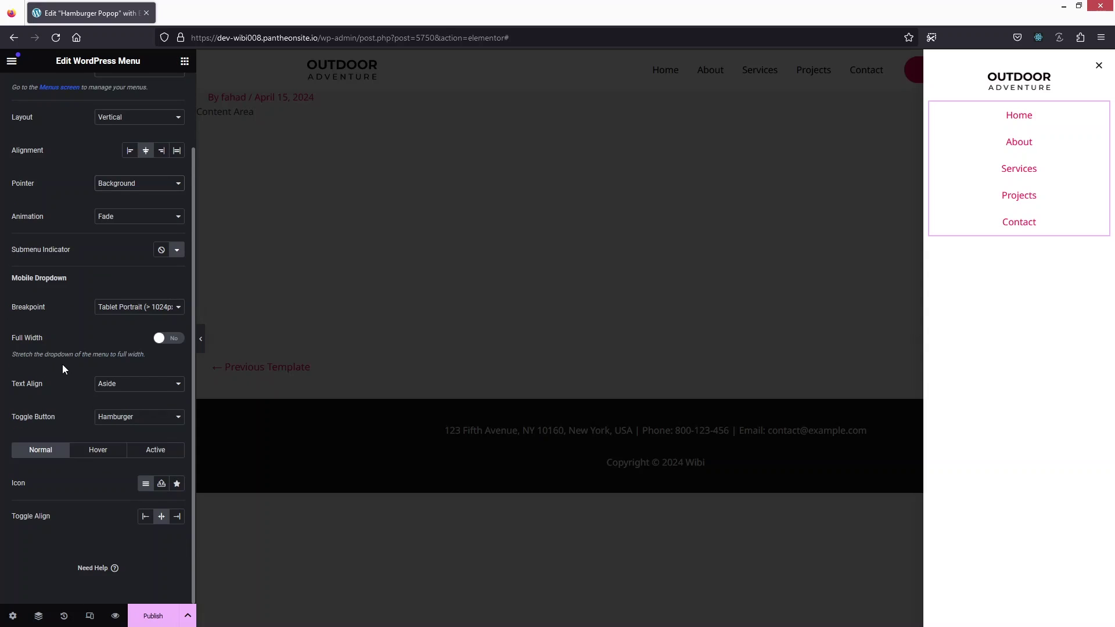
scroll(62, 364, up, 3)
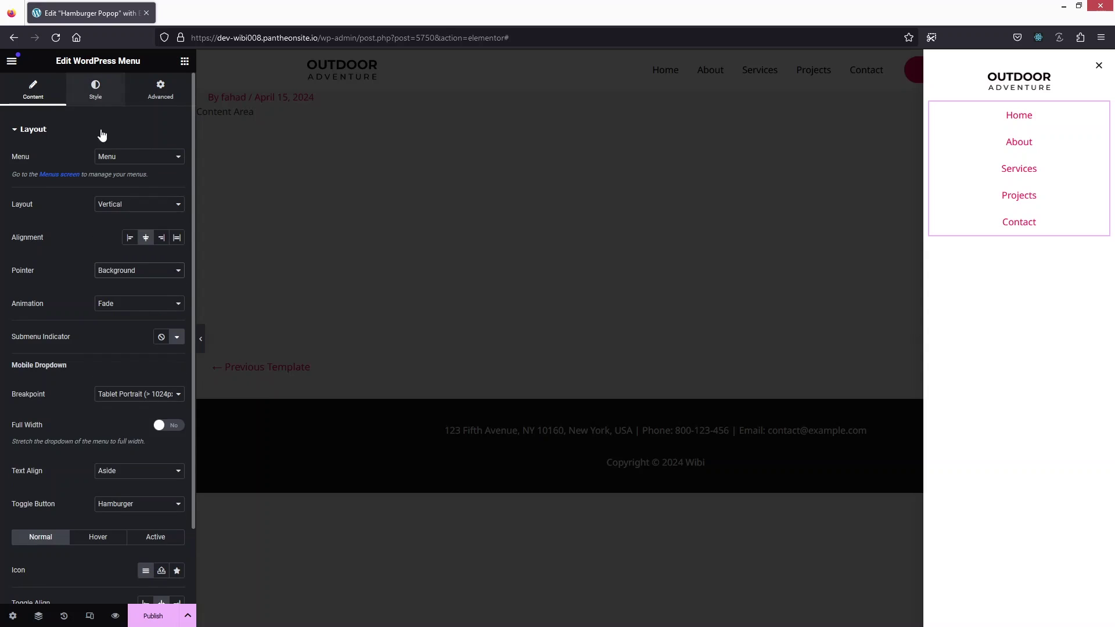
- Make the menu text black, with white hover text on a red #D80000 pointer
click(96, 99)
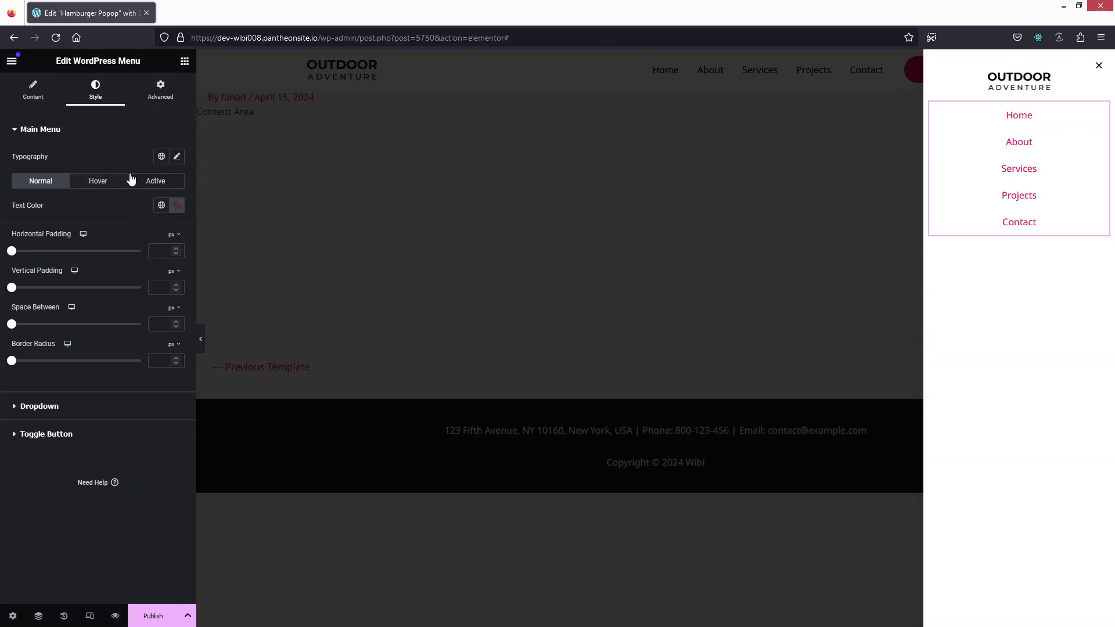
click(177, 206)
drag(175, 277, 86, 386)
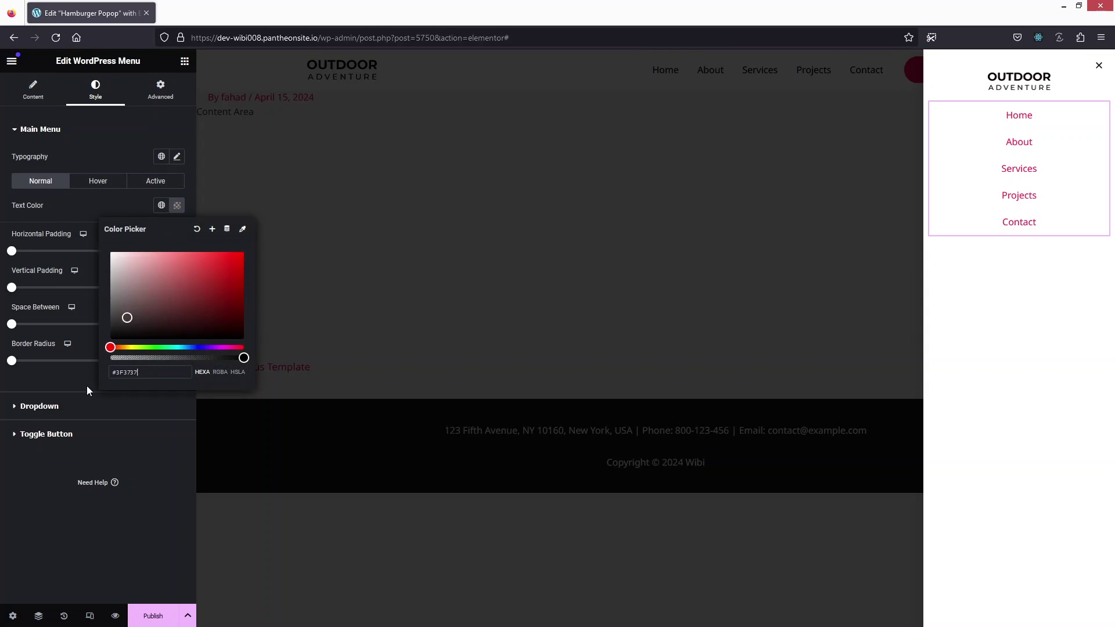
click(98, 181)
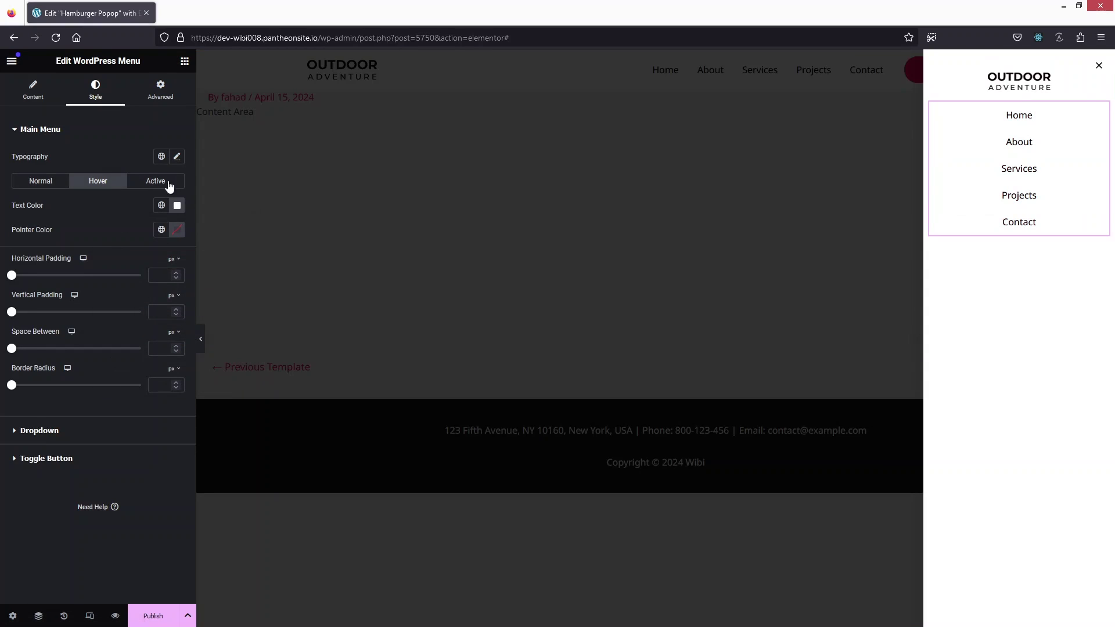
click(177, 205)
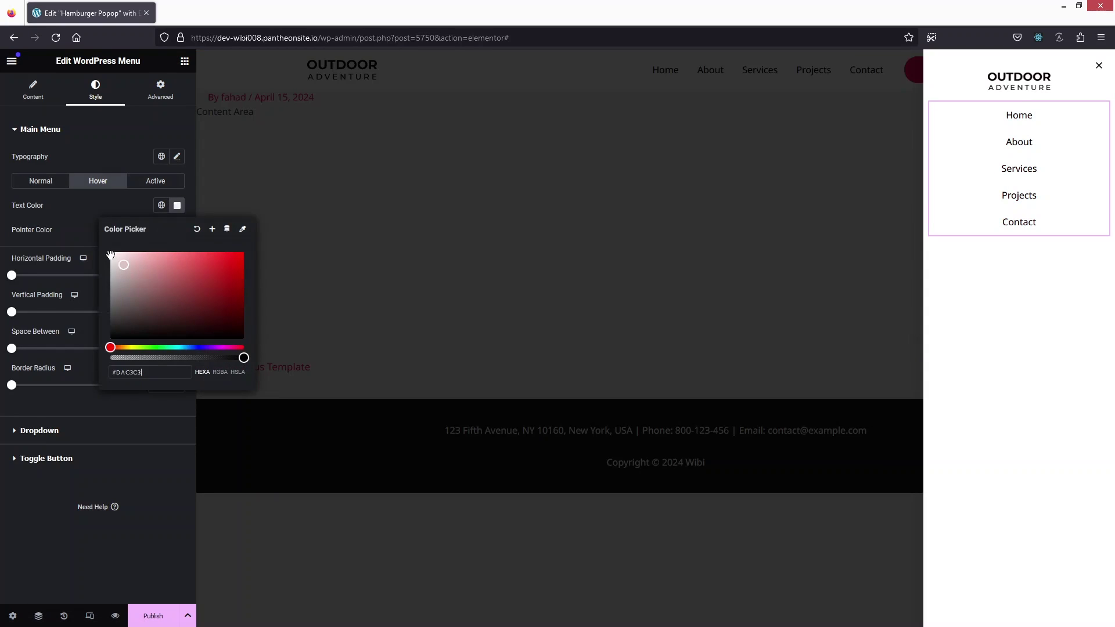
click(80, 225)
click(176, 233)
mouse_move(202, 301)
mouse_down()
mouse_move(270, 279)
mouse_move(249, 304)
mouse_move(272, 308)
mouse_move(235, 324)
mouse_move(257, 333)
mouse_move(262, 308)
mouse_up()
click(85, 218)
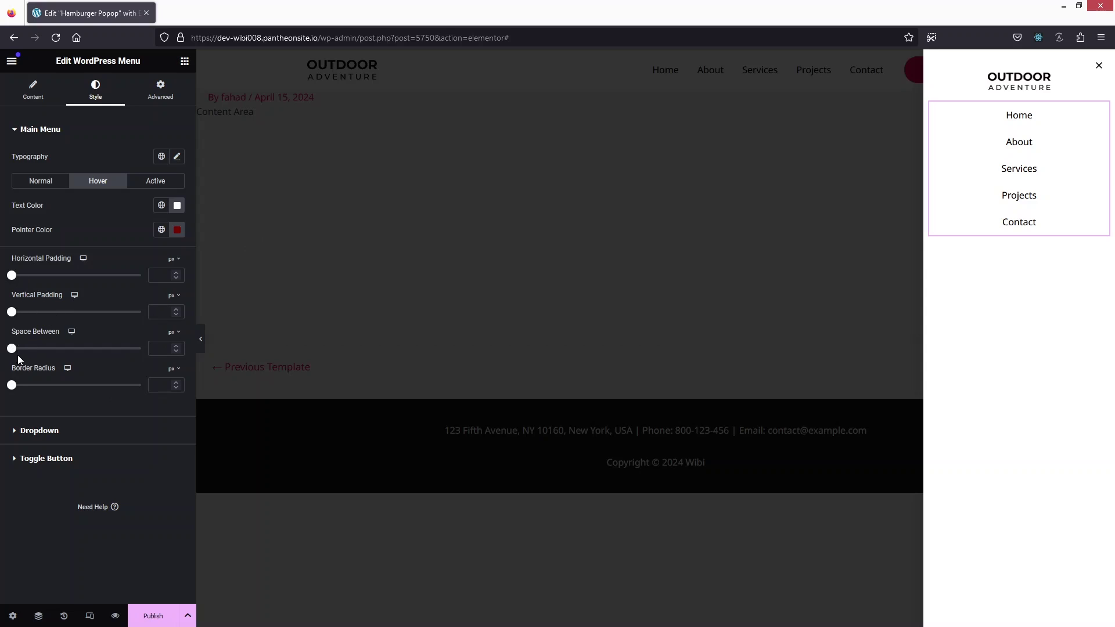
- Set the space between menu items to 10
drag(13, 349, 23, 349)
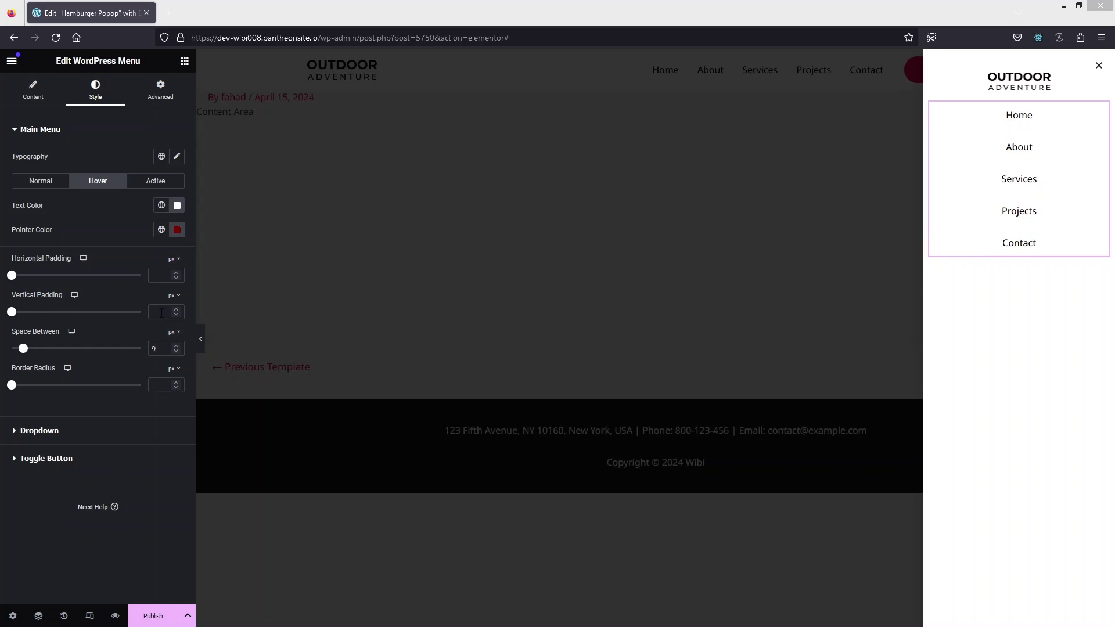
click(160, 351)
key(Up)
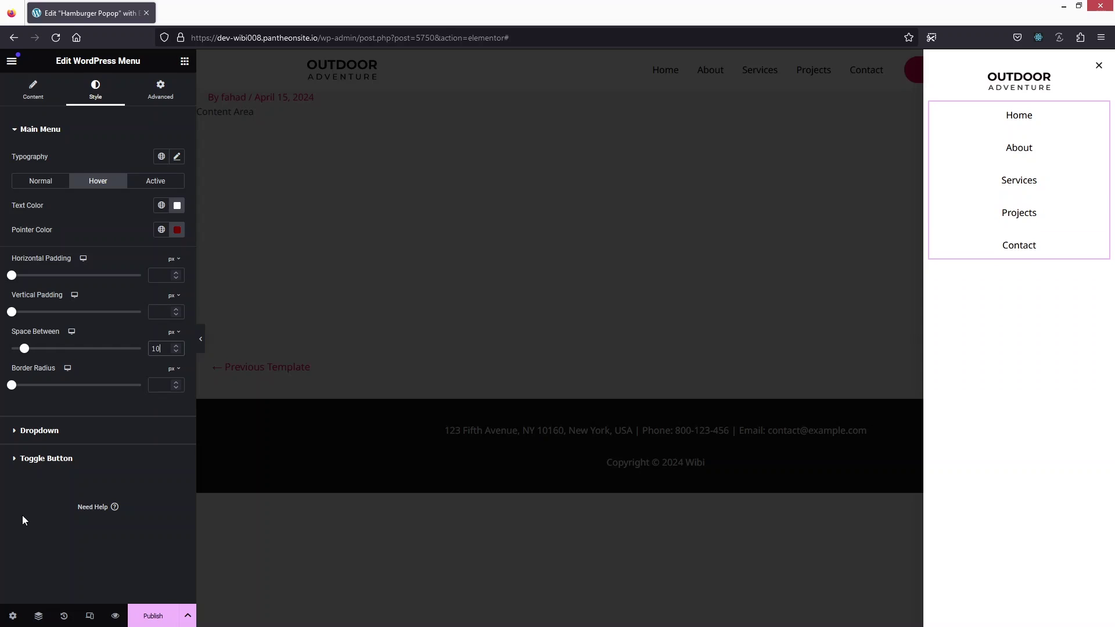
- Set the active menu text color to red #B60000
click(150, 182)
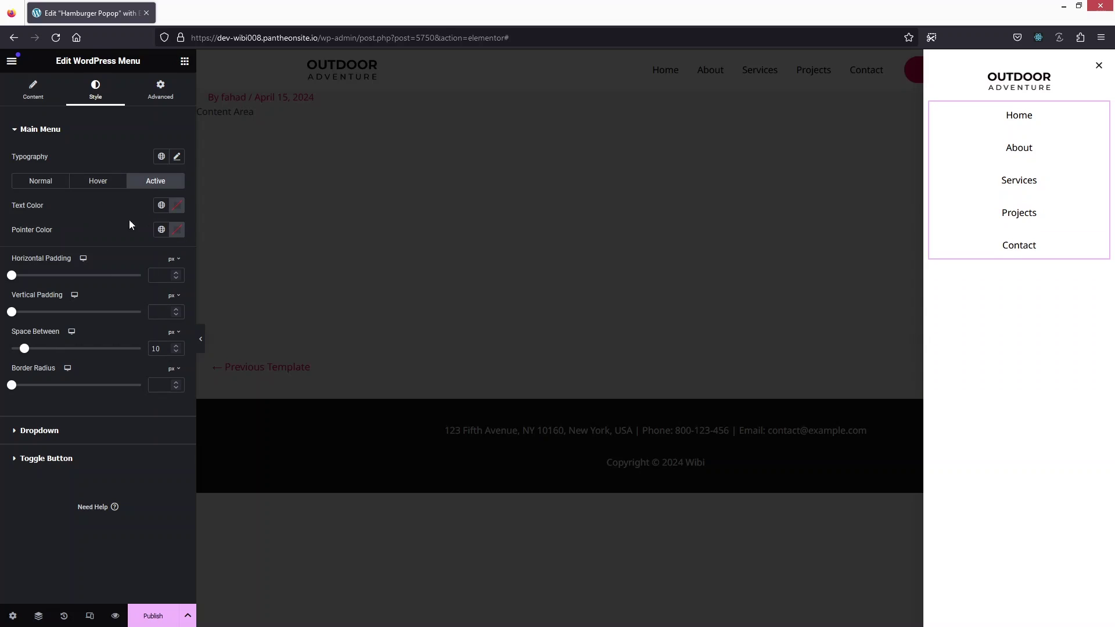
click(175, 207)
click(244, 274)
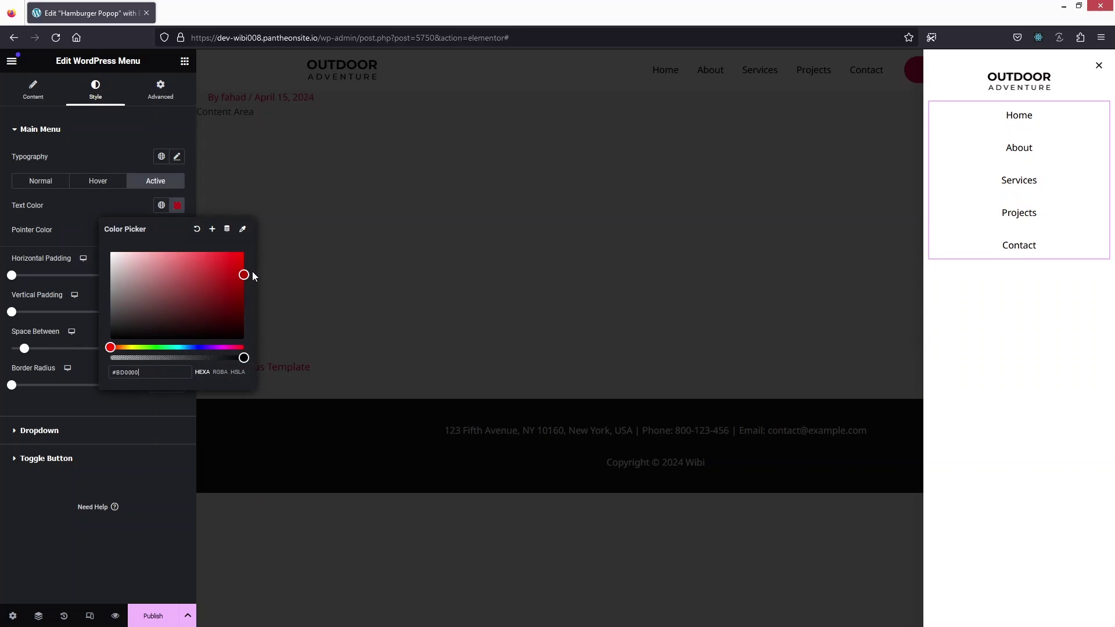
drag(253, 275, 255, 277)
click(63, 218)
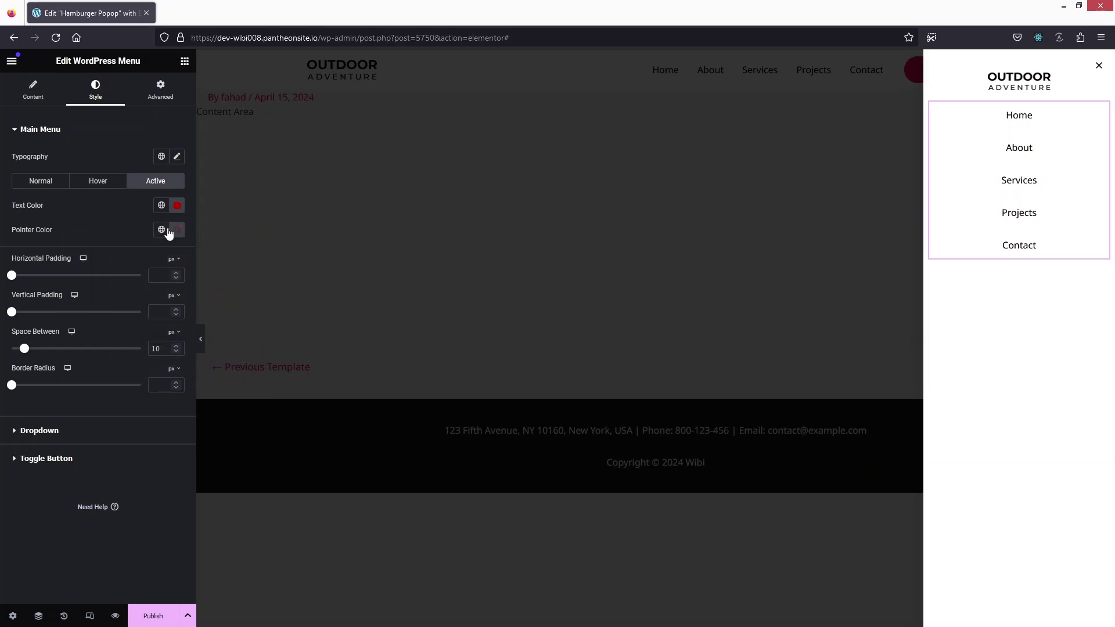
click(184, 62)
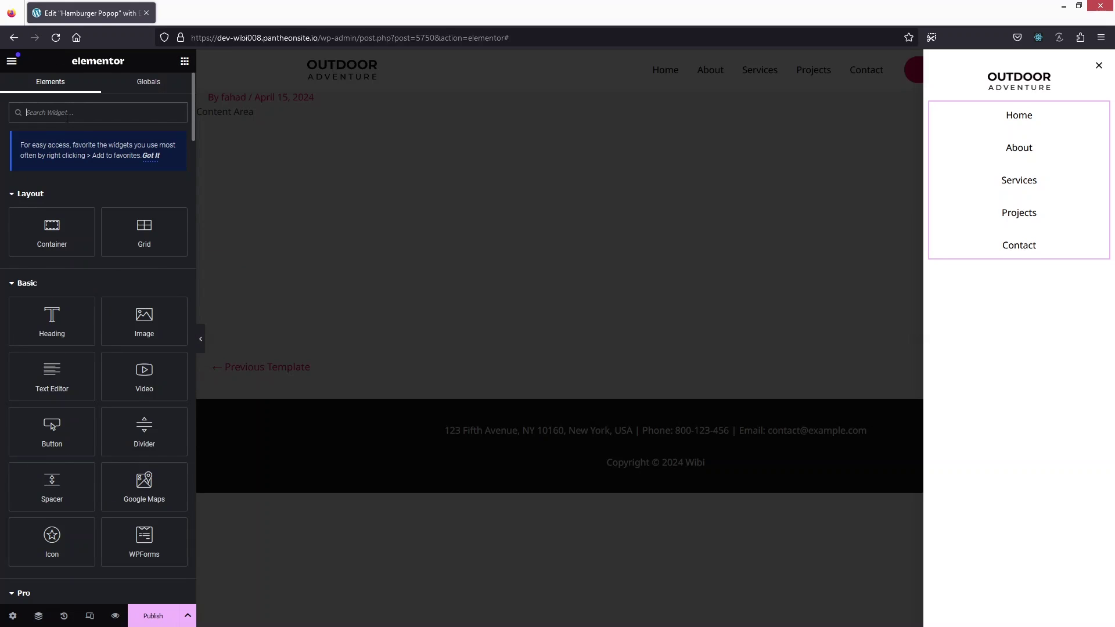
- Add a Social Icons widget below the menu with Circle shape
text(social)
drag(52, 203, 1016, 252)
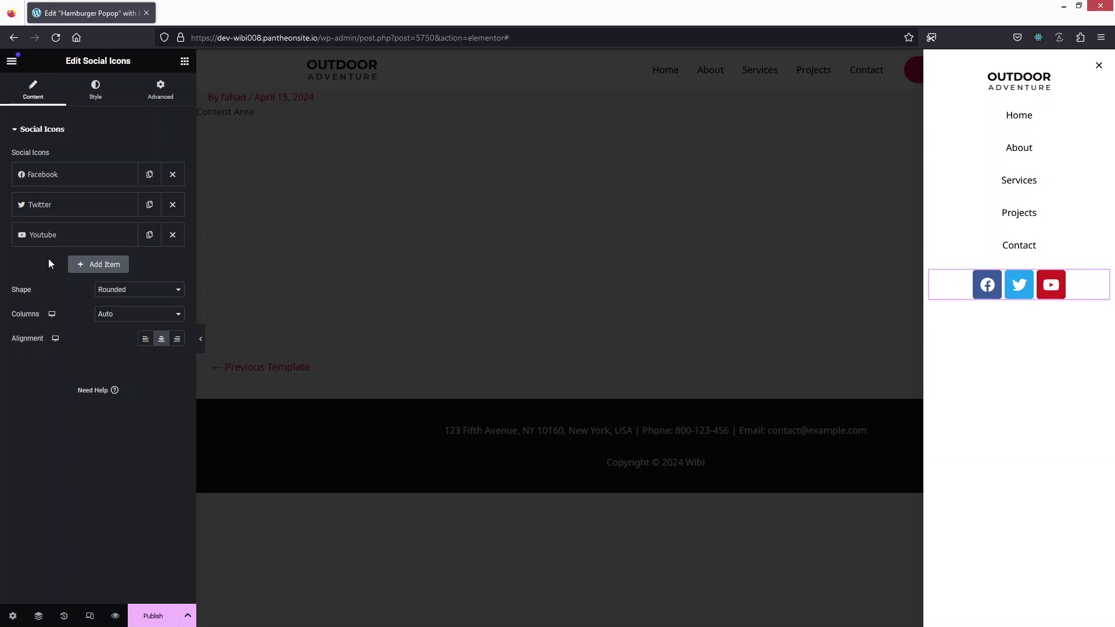
click(113, 289)
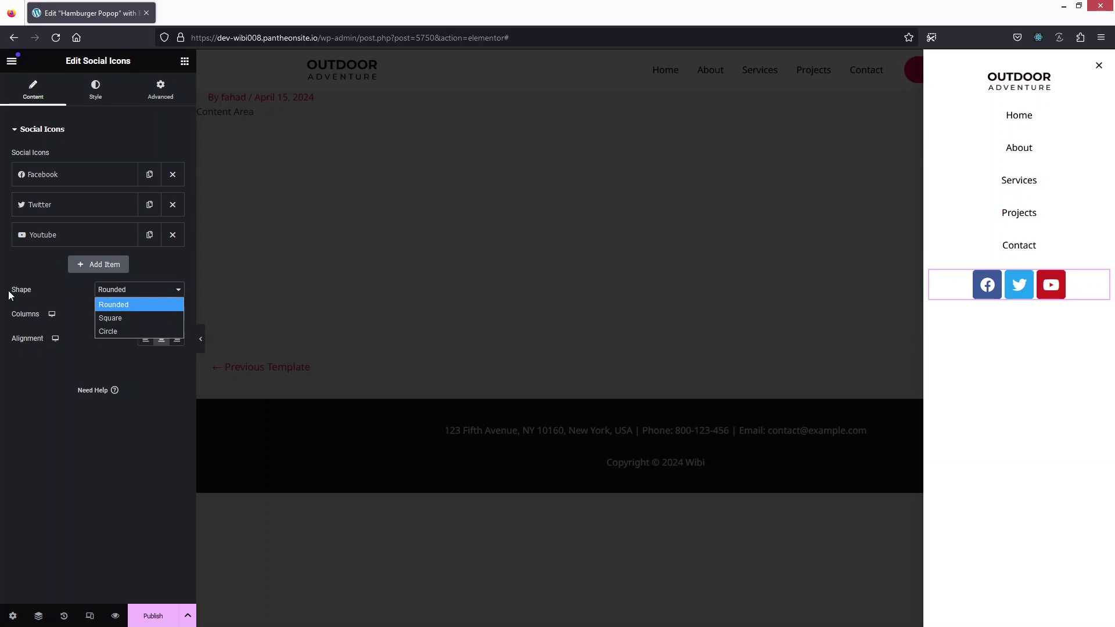
click(108, 332)
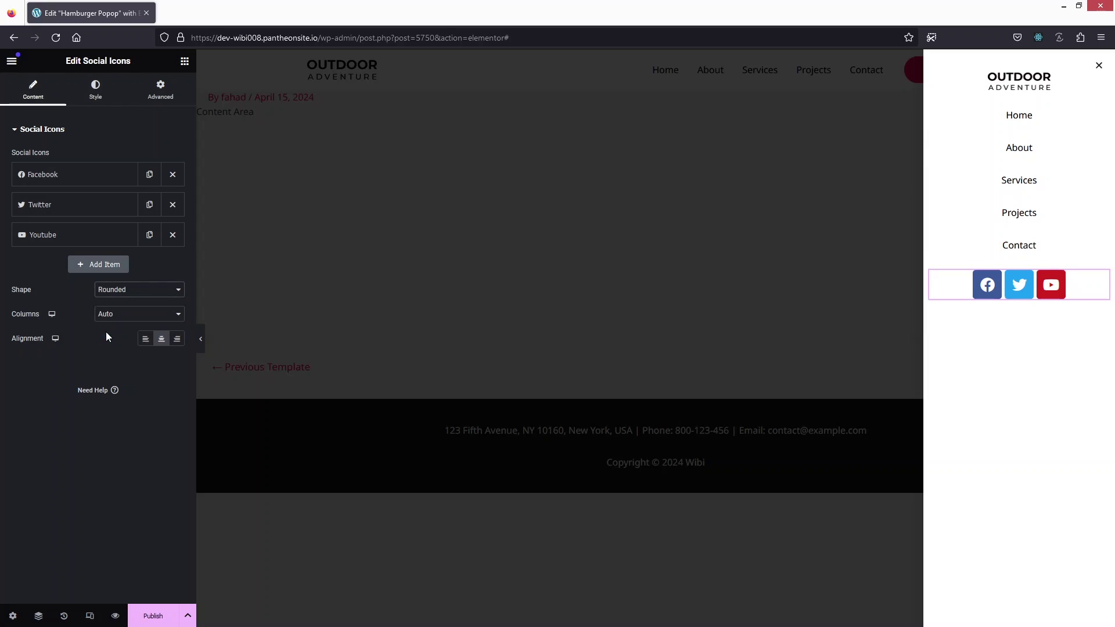
- Give the social icons a custom #000000 primary color and clear the secondary color
click(95, 90)
click(132, 158)
click(129, 187)
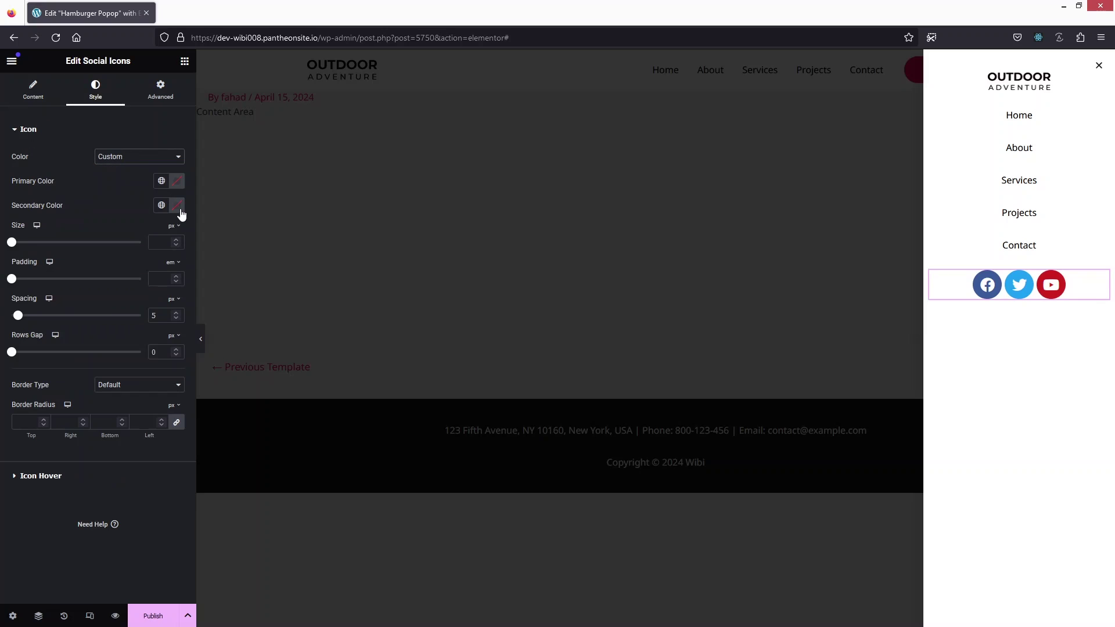
click(176, 182)
text(#000000)
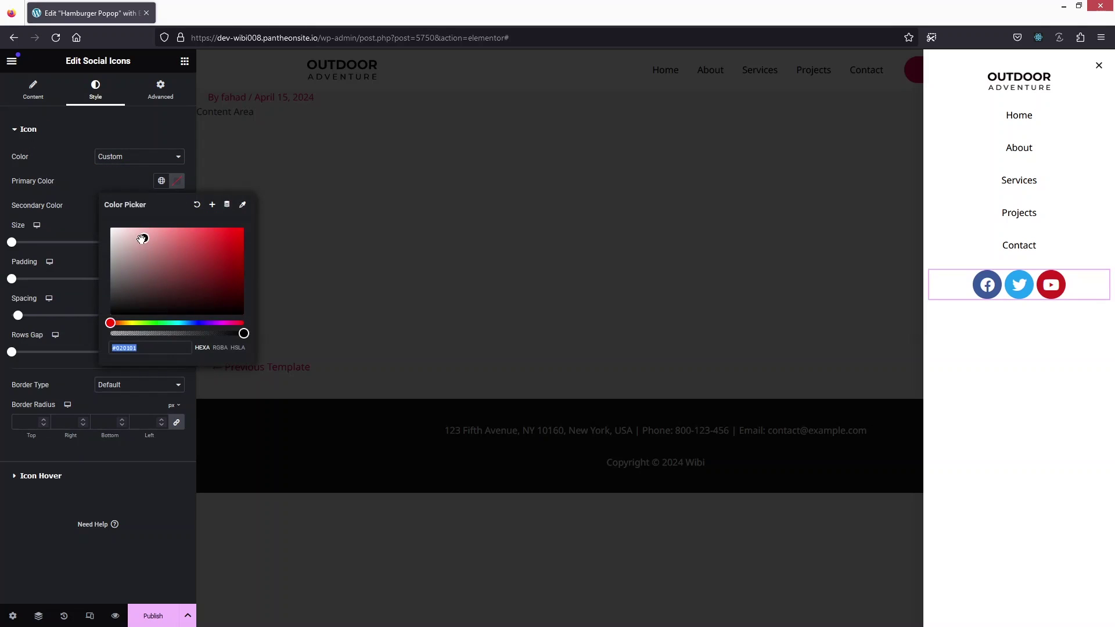
click(82, 198)
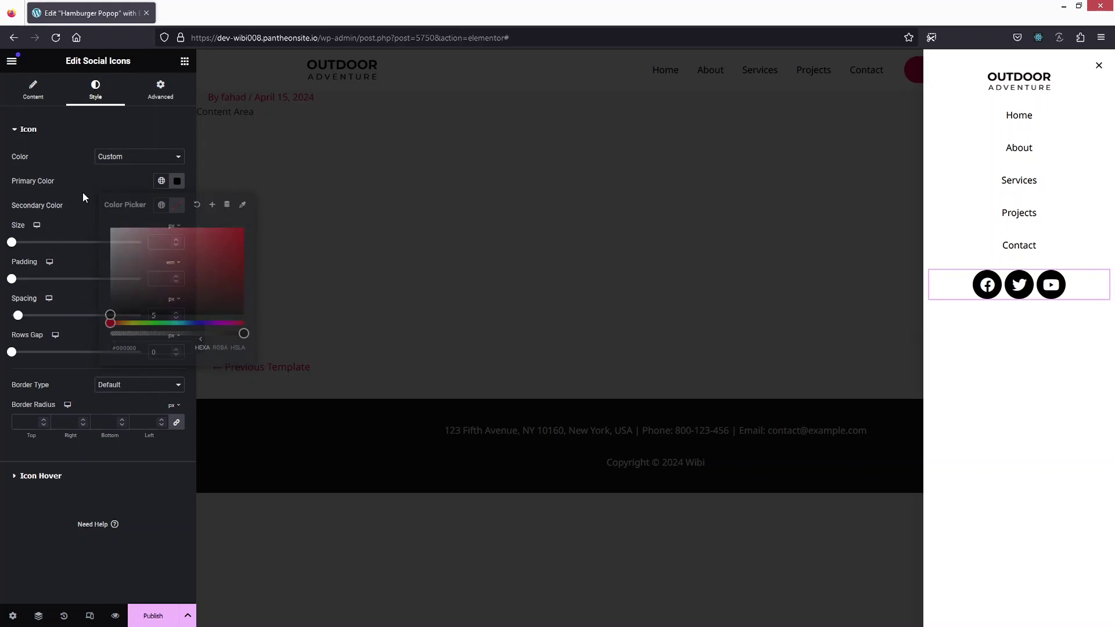
click(177, 205)
drag(213, 301, 264, 275)
click(244, 257)
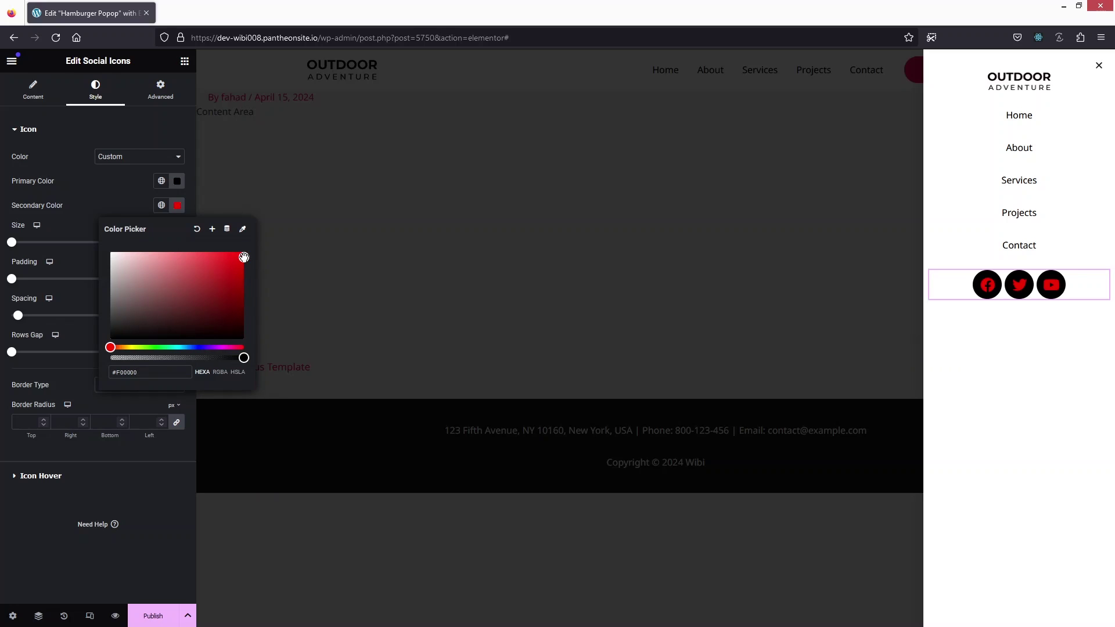
click(196, 230)
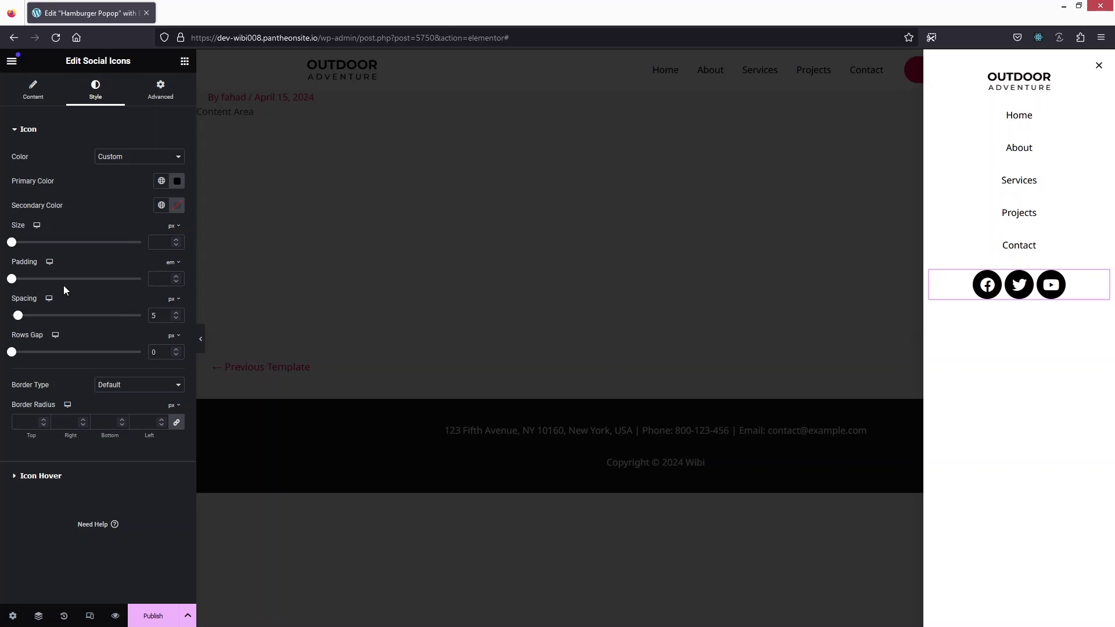
click(184, 61)
- Add a centred Button widget below the social icons with 15 padding
text(button)
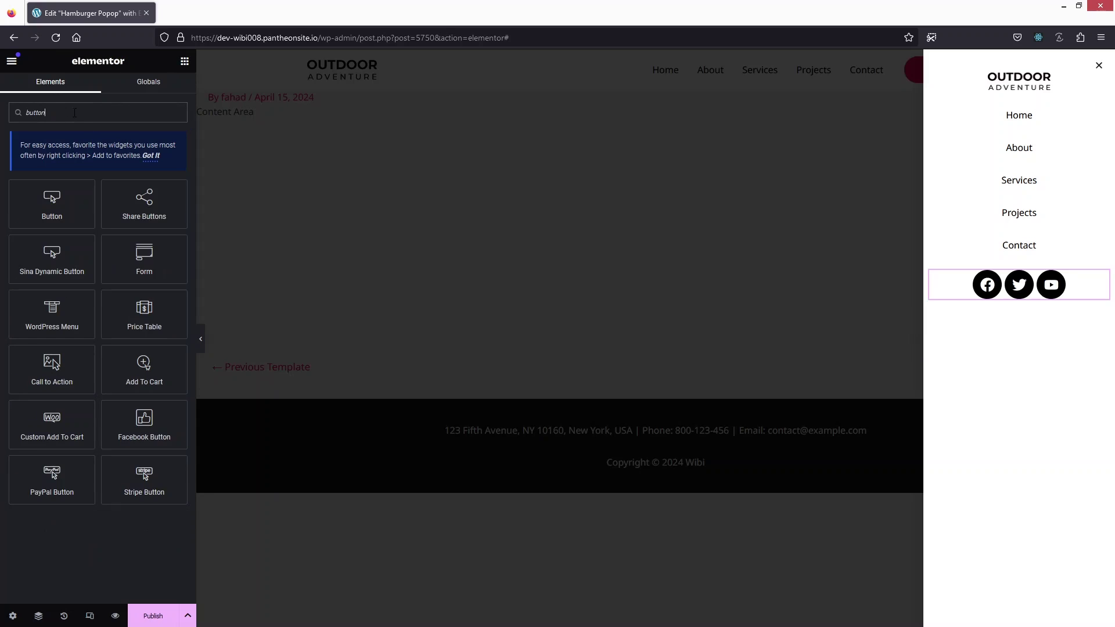
drag(51, 200, 1045, 308)
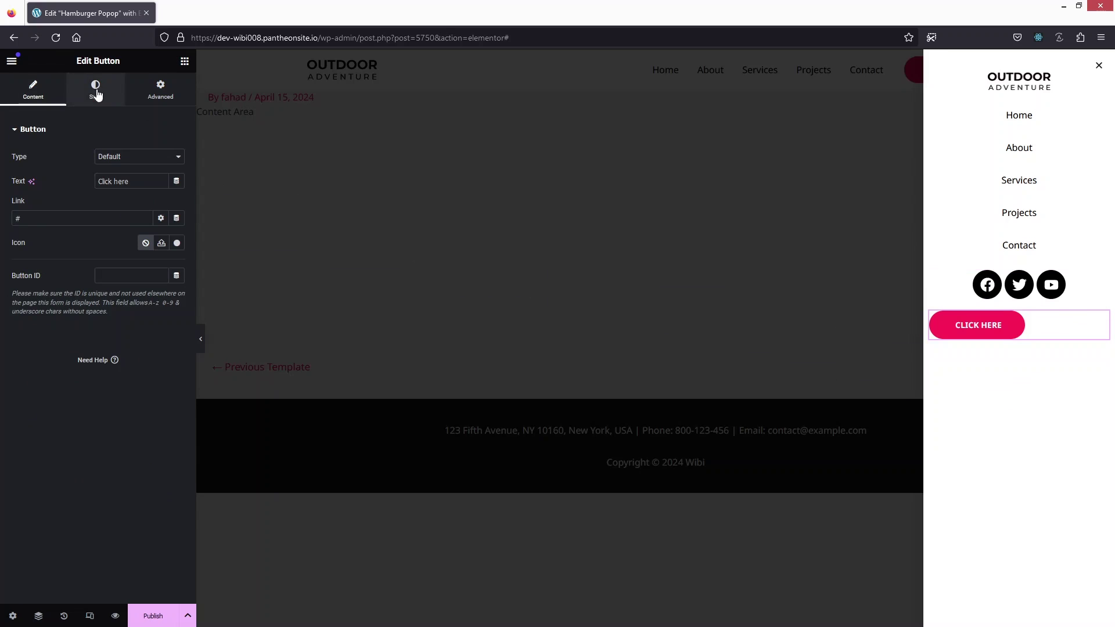
click(95, 90)
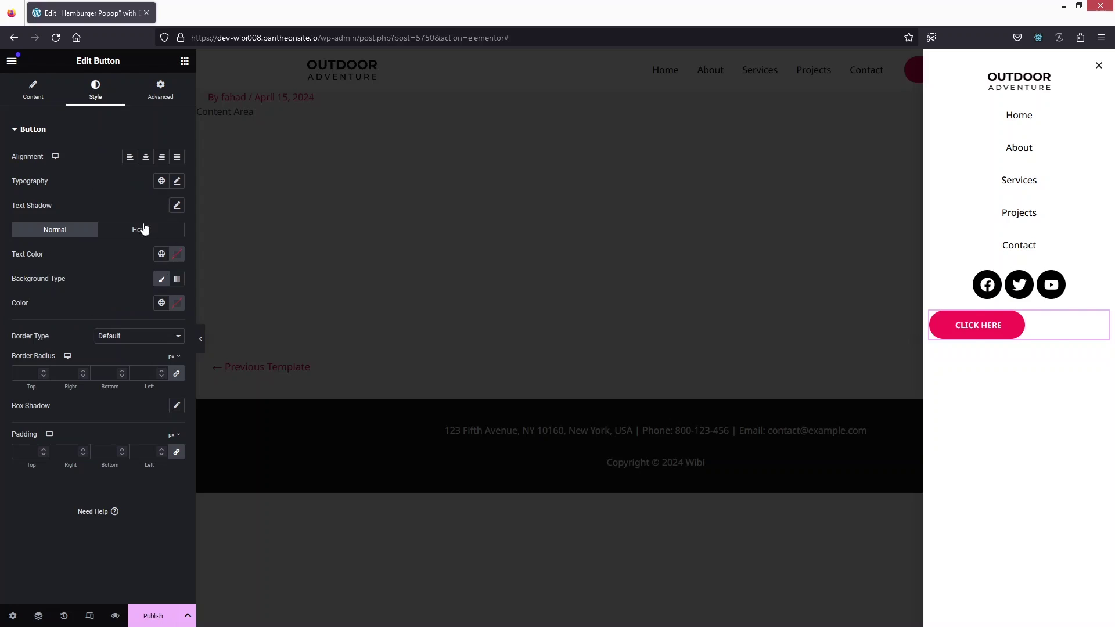
click(153, 158)
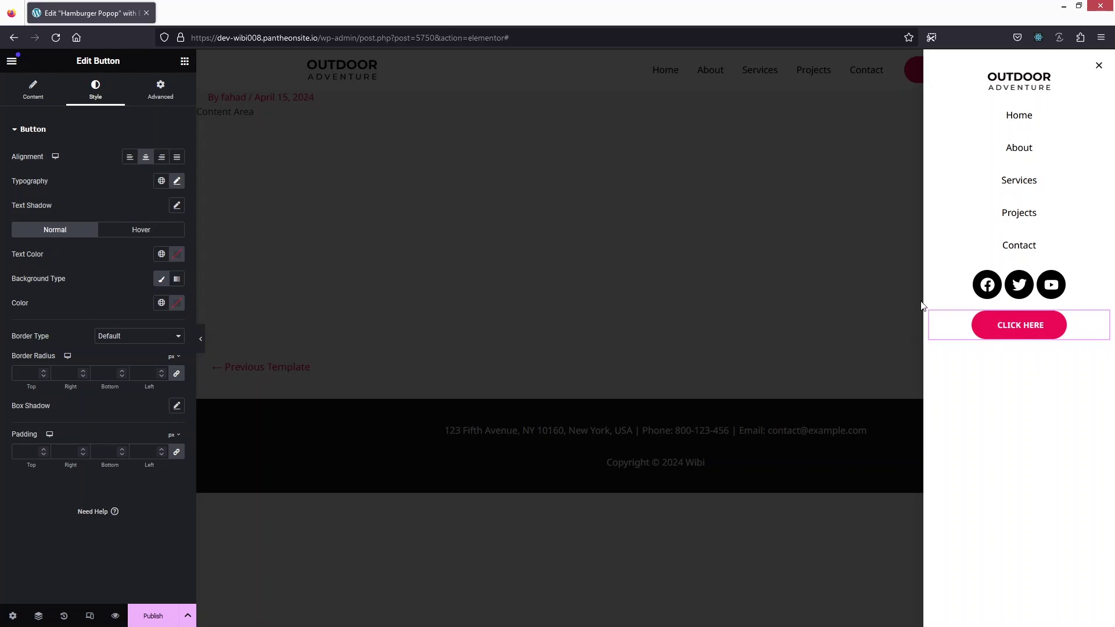
click(22, 455)
text(15)
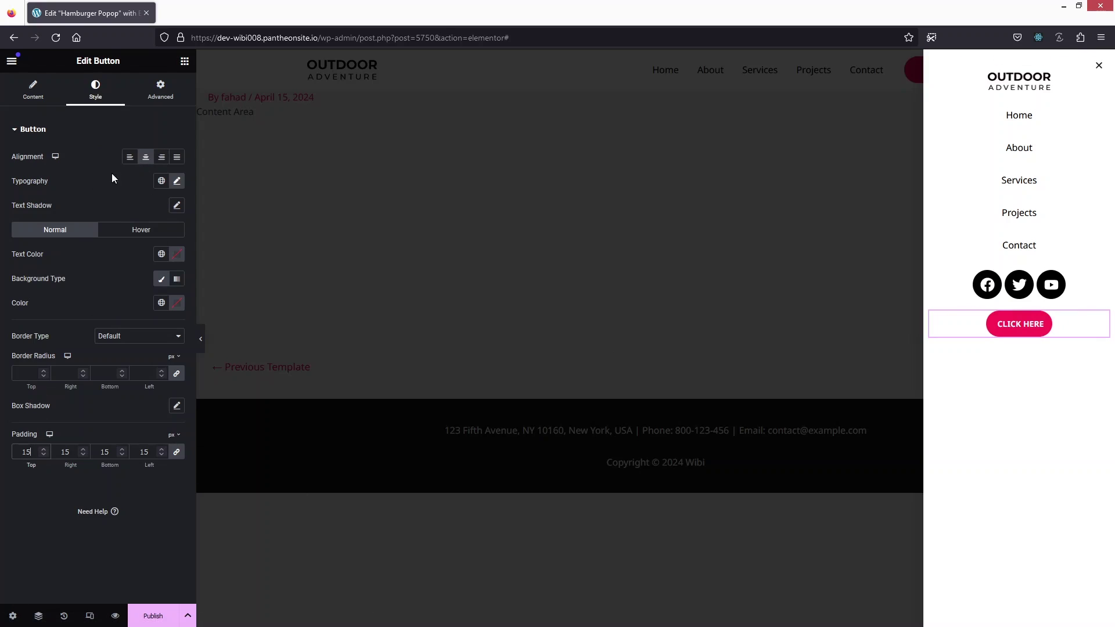
- Set the CLICK HERE button text size to 15
click(178, 181)
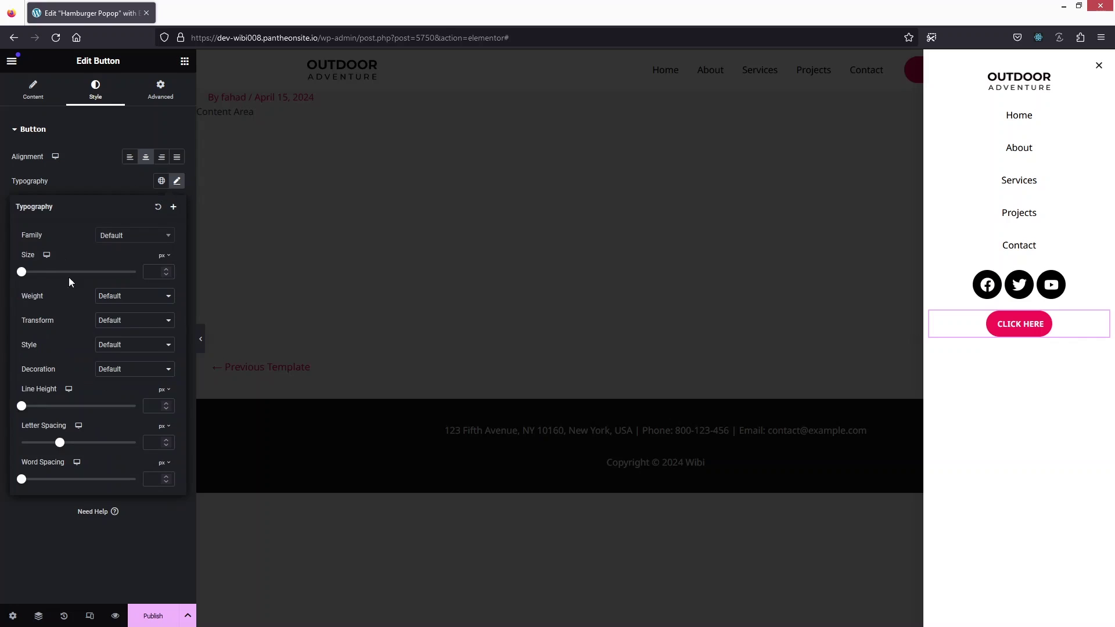
mouse_move(21, 273)
mouse_down()
mouse_move(43, 273)
mouse_move(30, 272)
mouse_up()
click(58, 531)
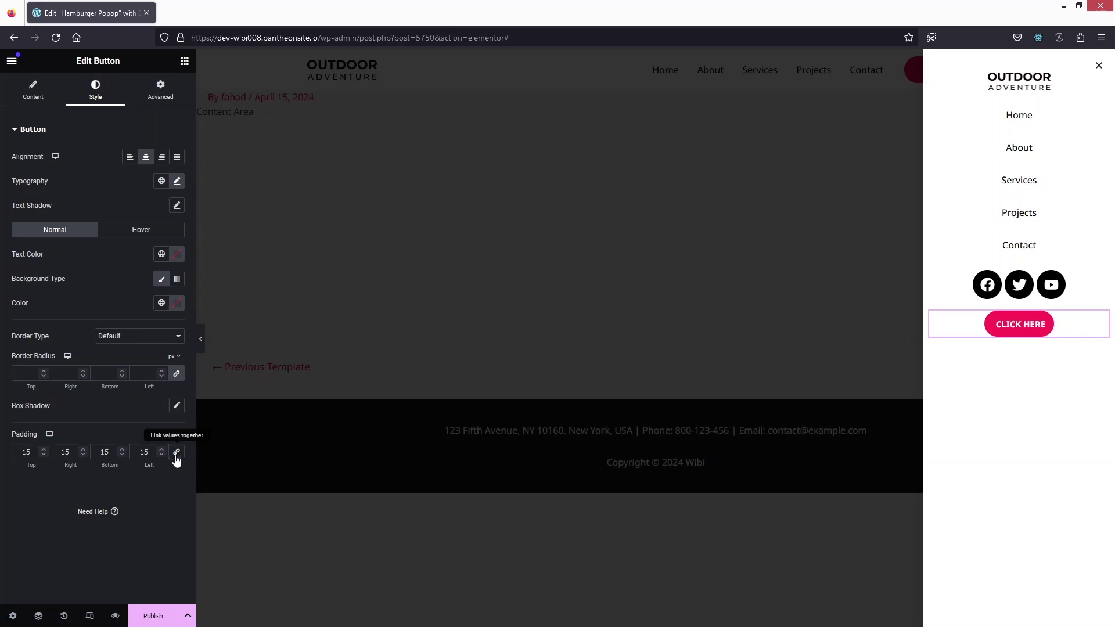
- Set the button's top and bottom padding to 10
double_click(33, 453)
text(07)
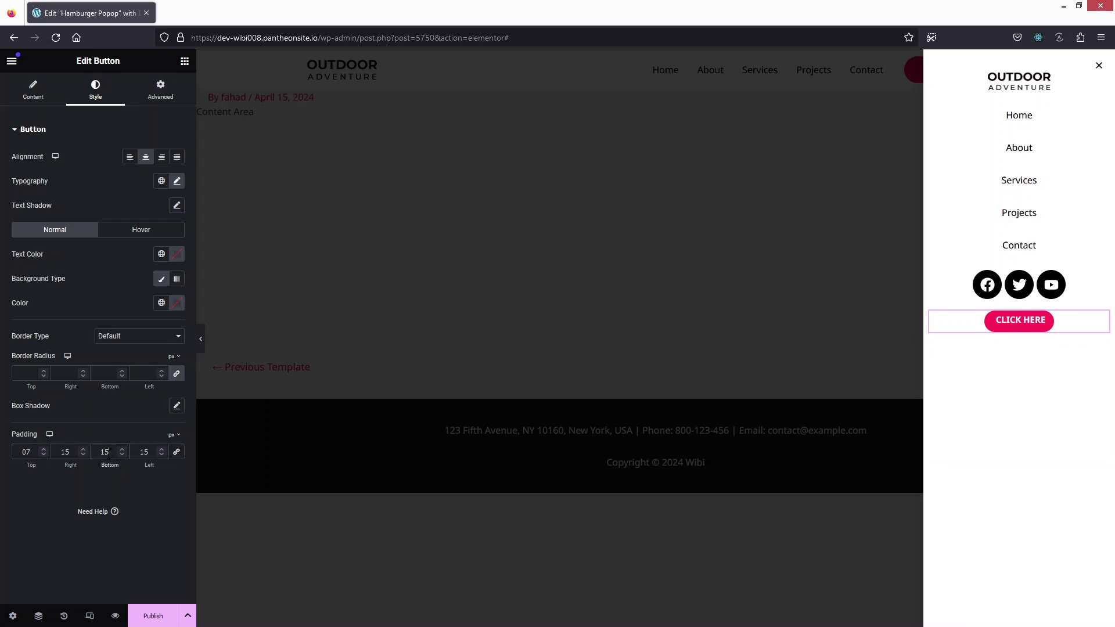
text(07)
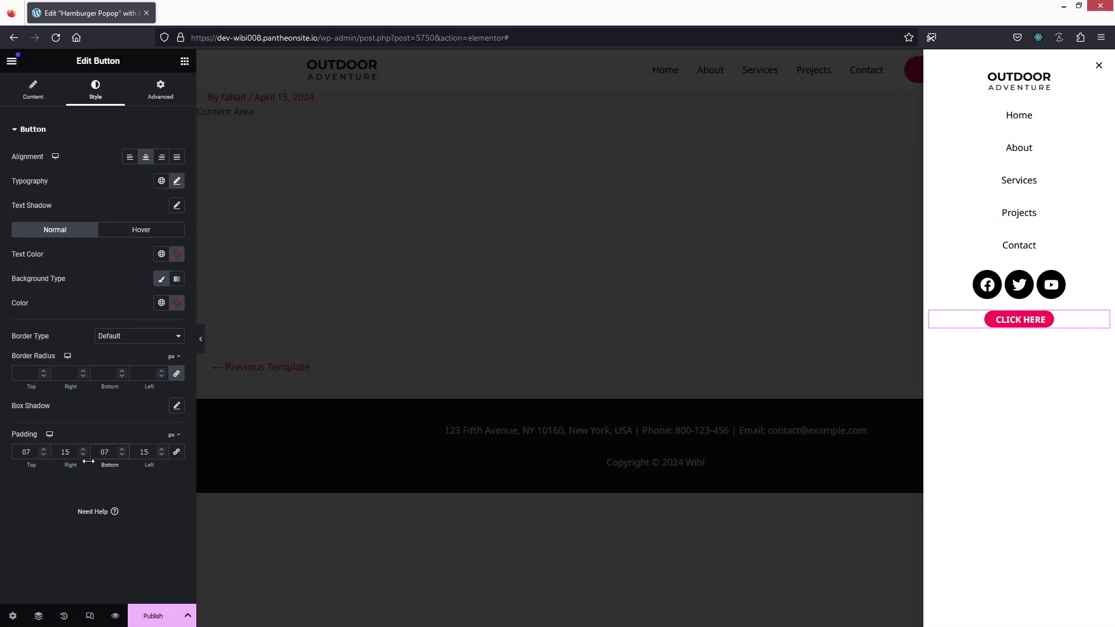
key(BackSpace)
text(10)
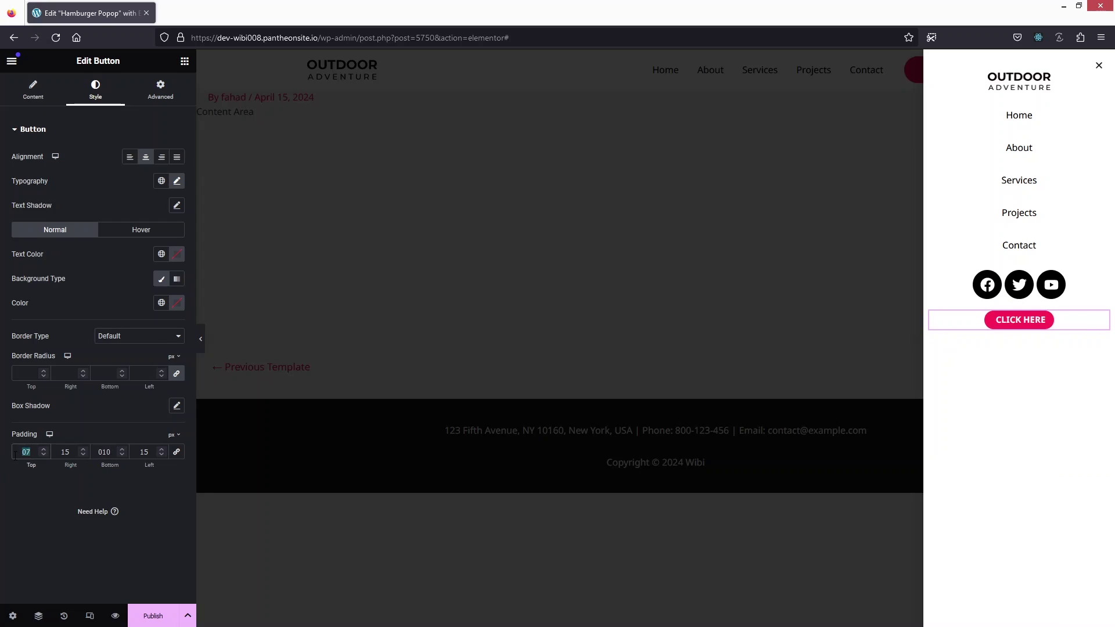
text(10)
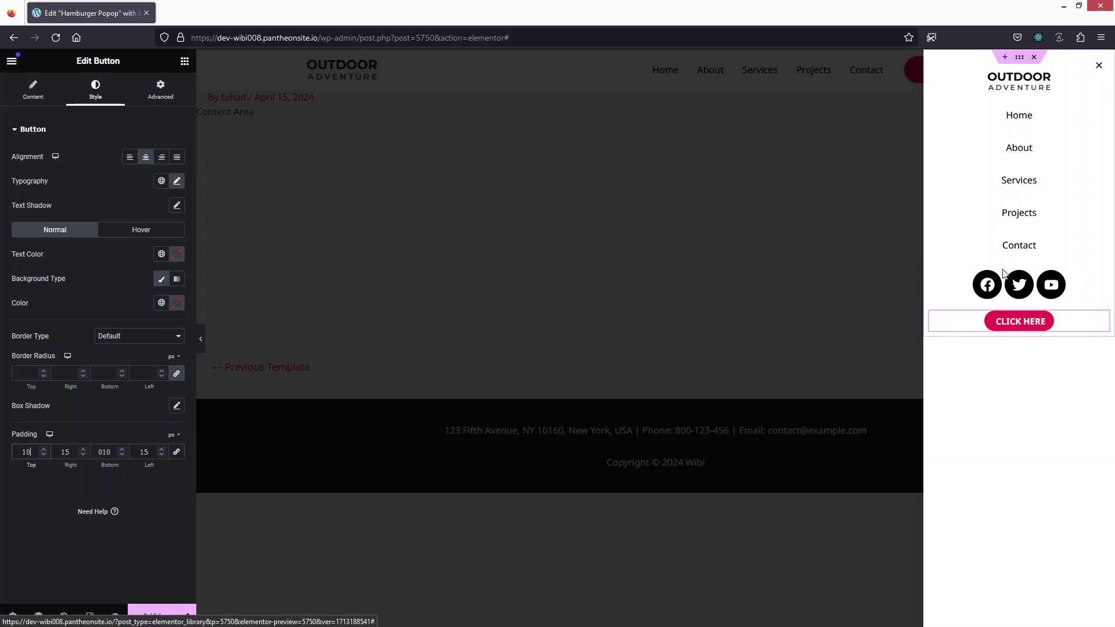
- Shrink the popup's social icons to size 18
click(952, 288)
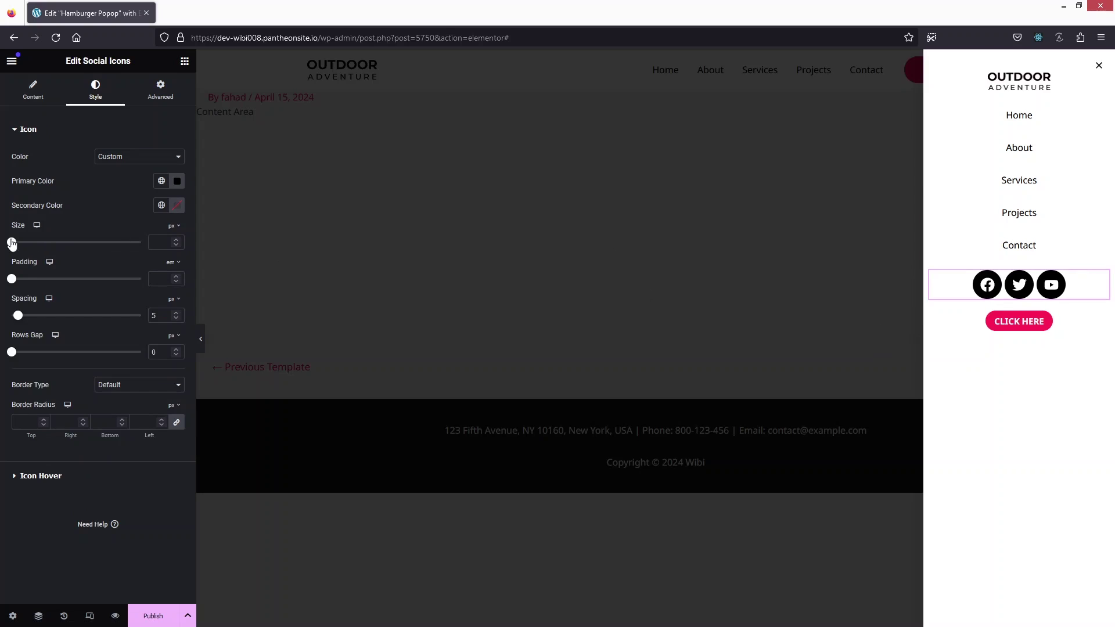
drag(12, 242, 17, 243)
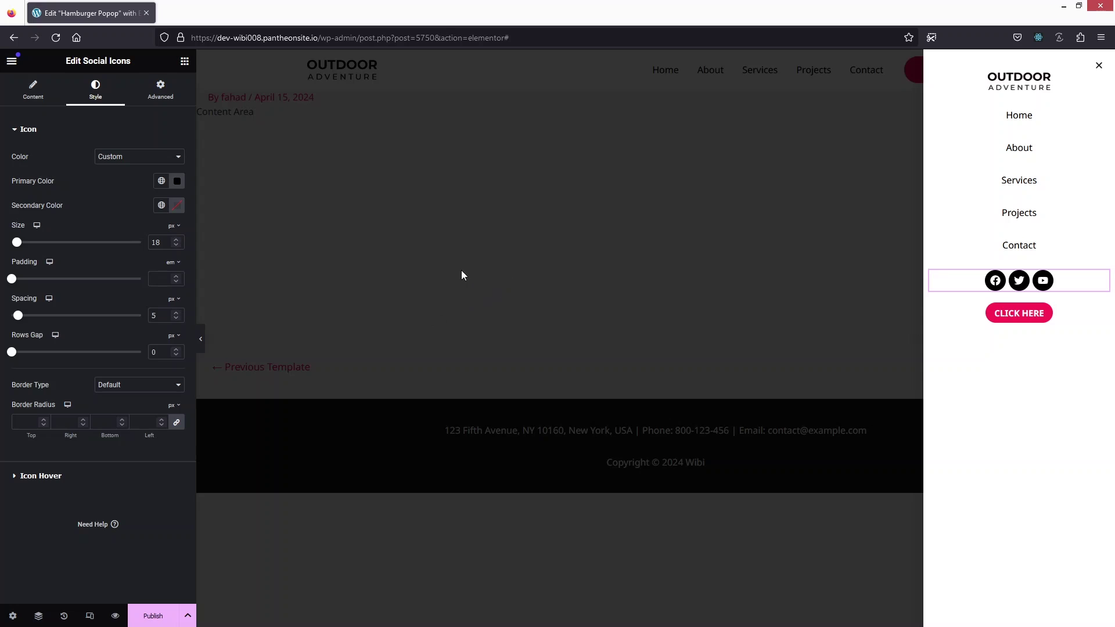
click(1017, 316)
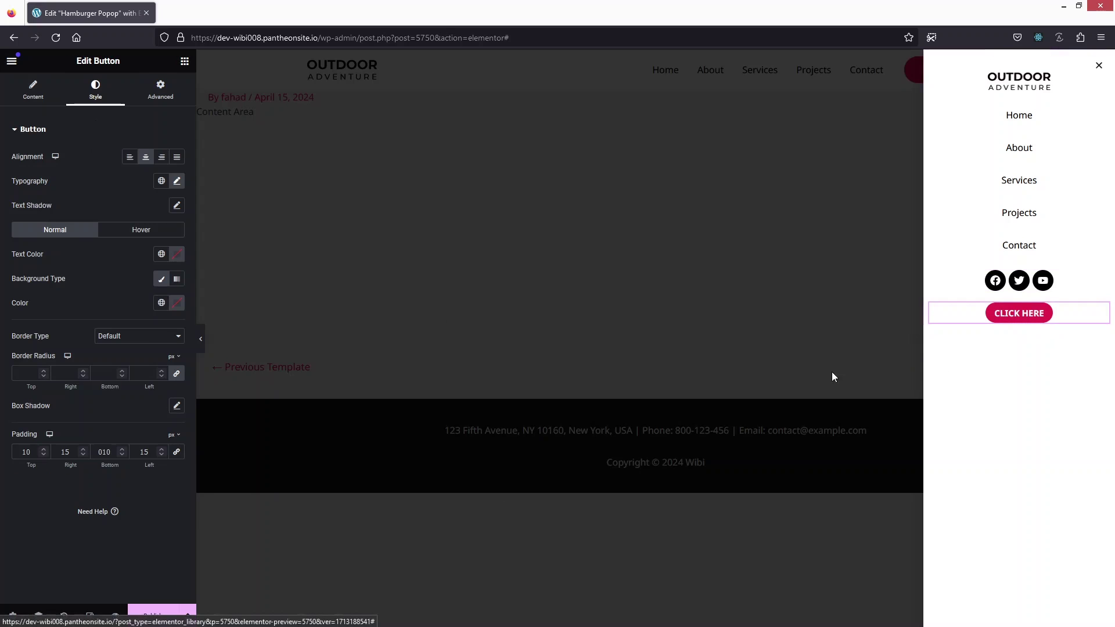
- Give the CLICK HERE button a Classic #000000 black background
click(163, 281)
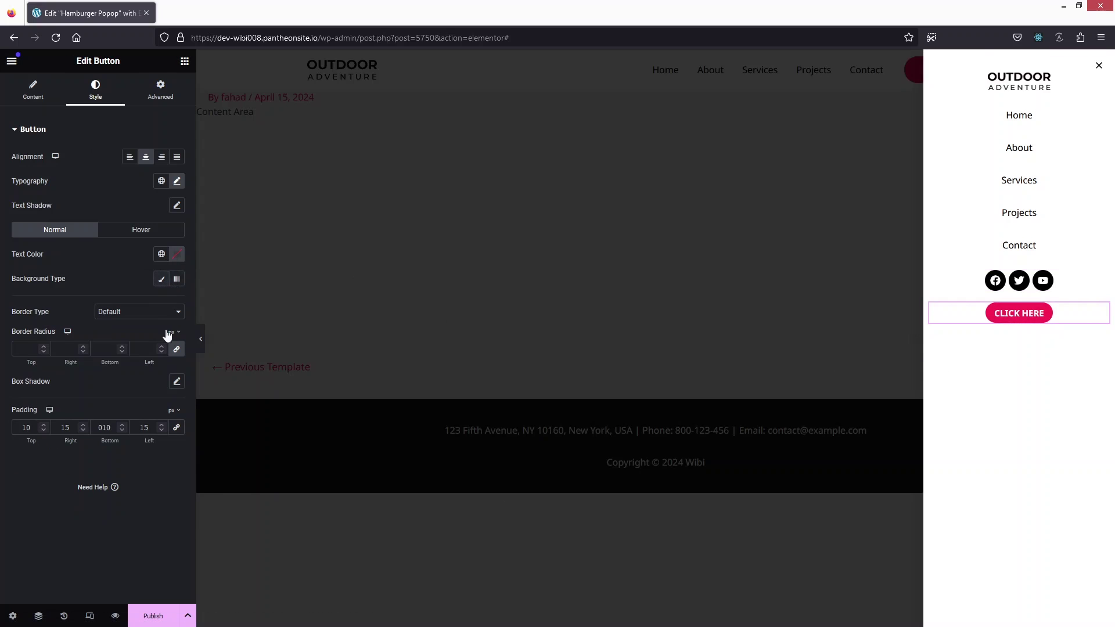
click(163, 282)
click(176, 302)
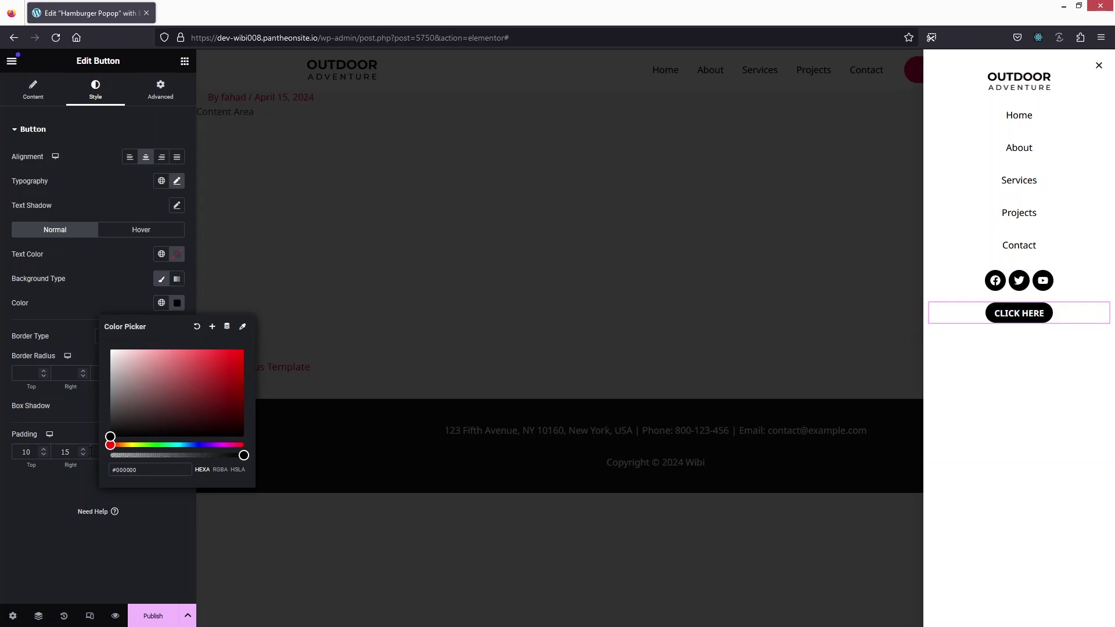
click(112, 270)
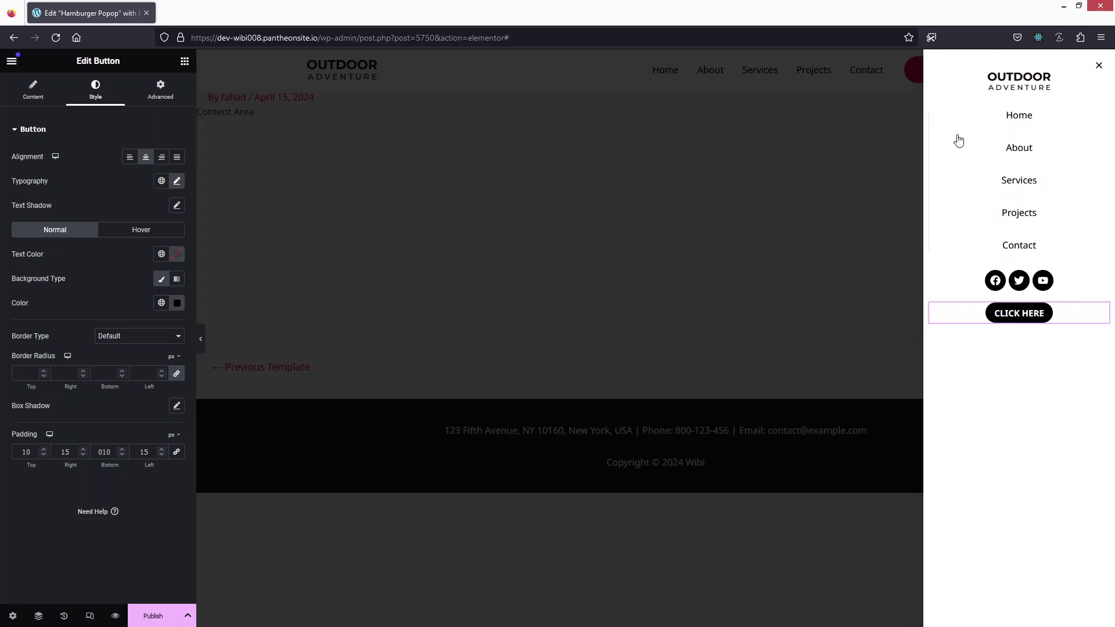
mouse_move(999, 93)
click(1024, 59)
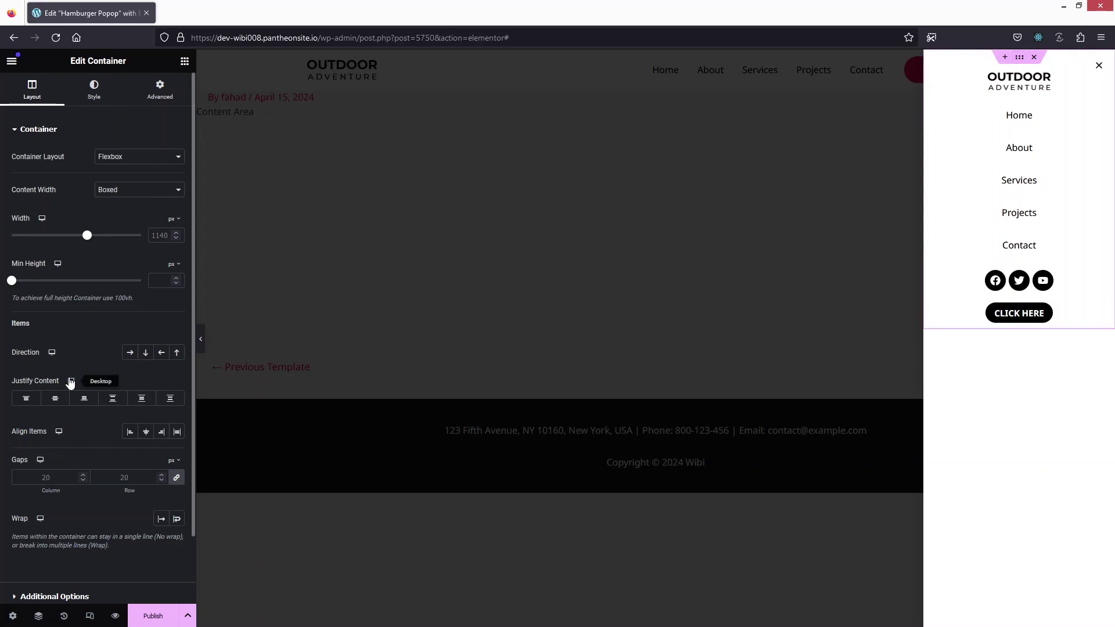
- Give the popup container a 100 vh minimum height and Space Evenly justification
click(145, 401)
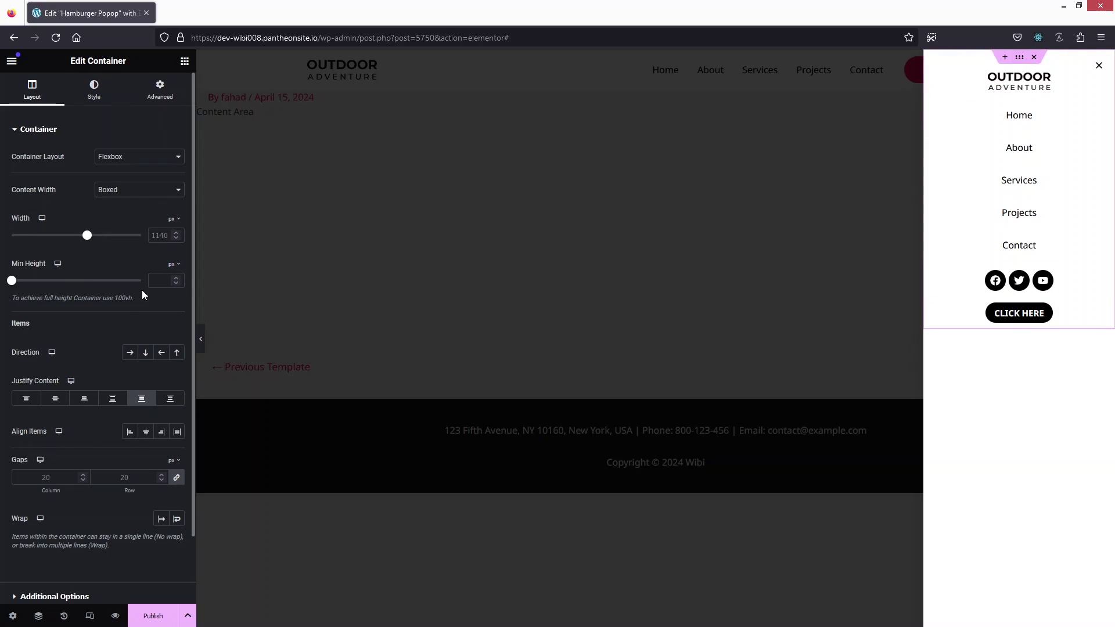
click(177, 268)
click(171, 315)
click(158, 281)
text(100)
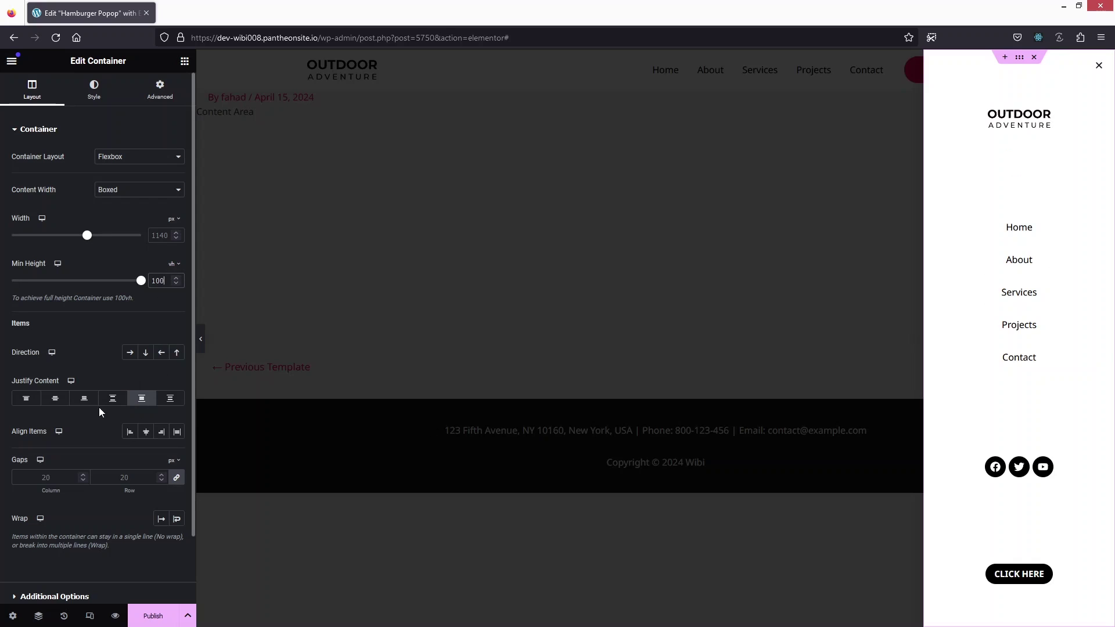
click(112, 401)
click(172, 402)
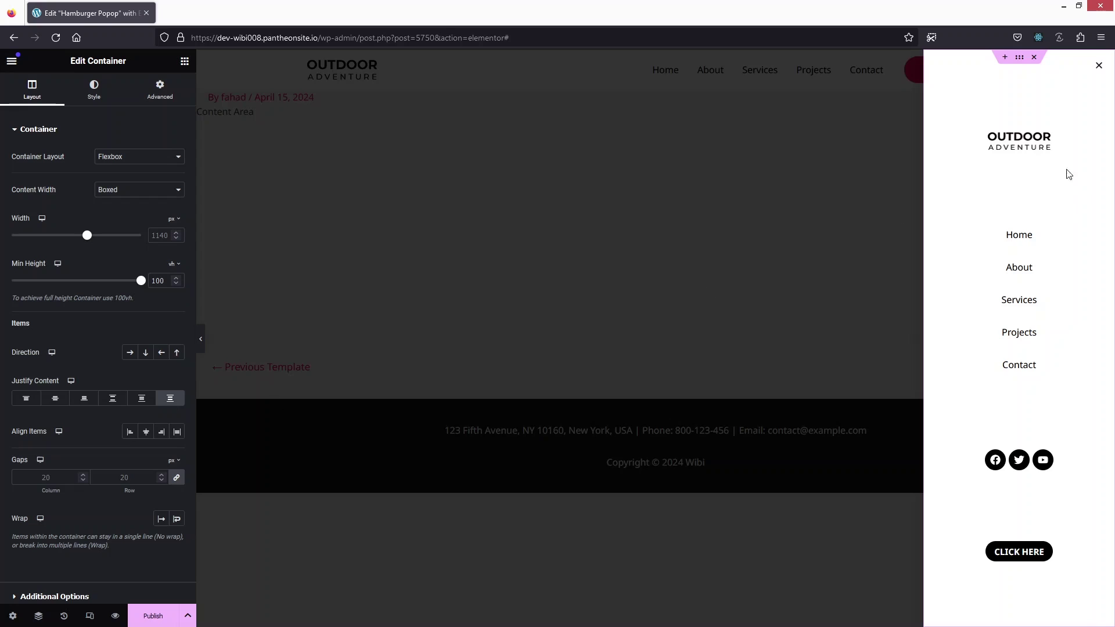
- Set the CLICK HERE button's top and bottom padding to 15
click(1023, 555)
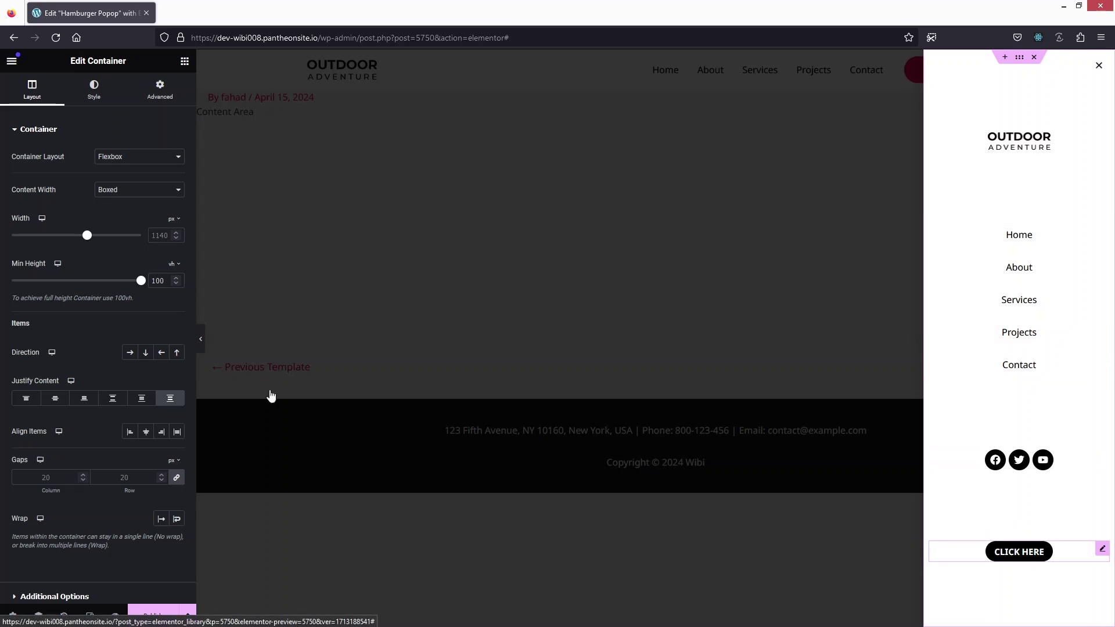
double_click(35, 452)
text(15)
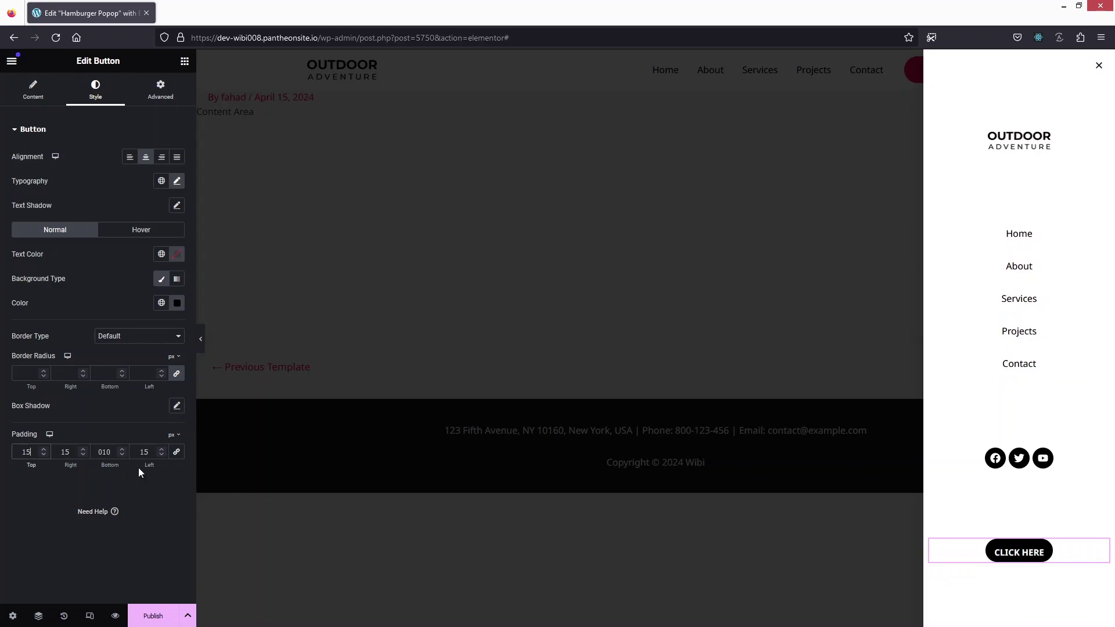
key(BackSpace)
text(5)
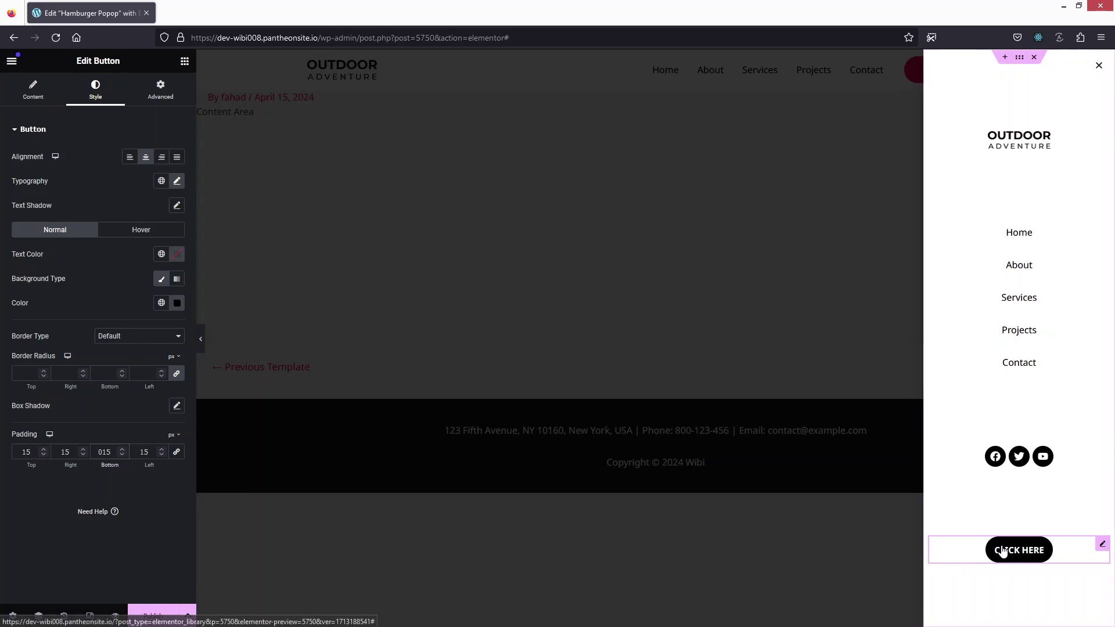
- Publish the popup, passing through the conditions and rules screens to Save & Close
click(152, 615)
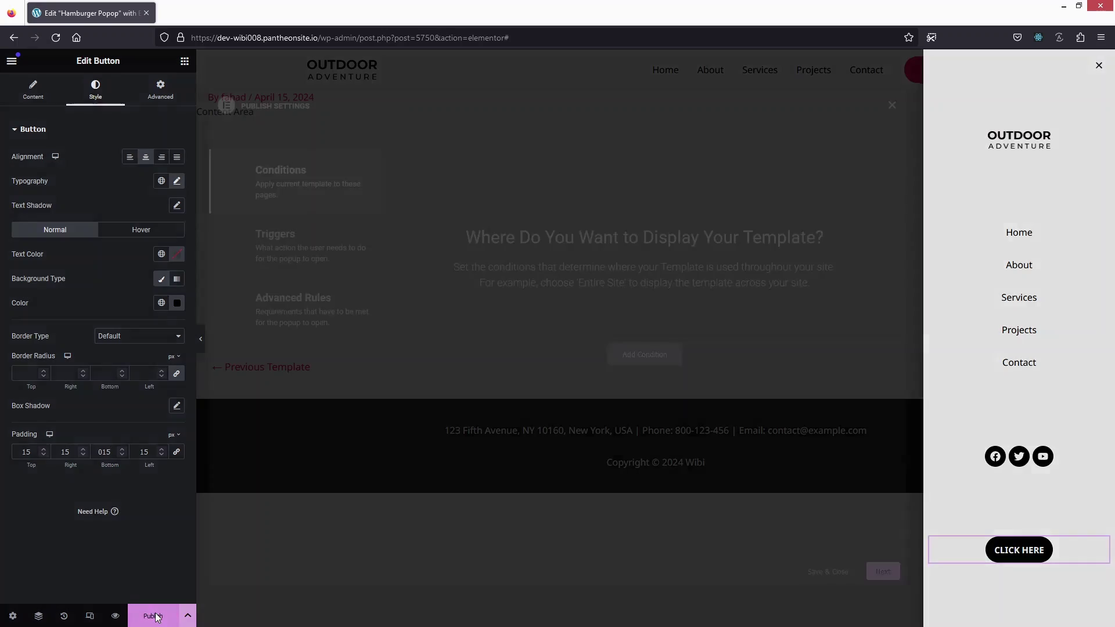
click(882, 570)
click(892, 572)
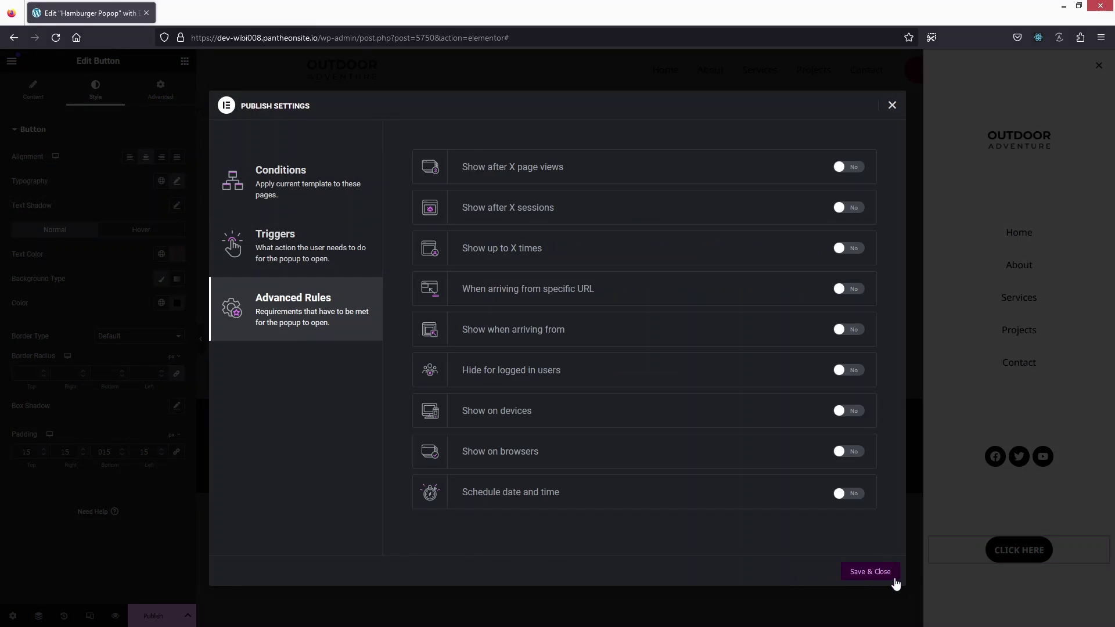
click(864, 575)
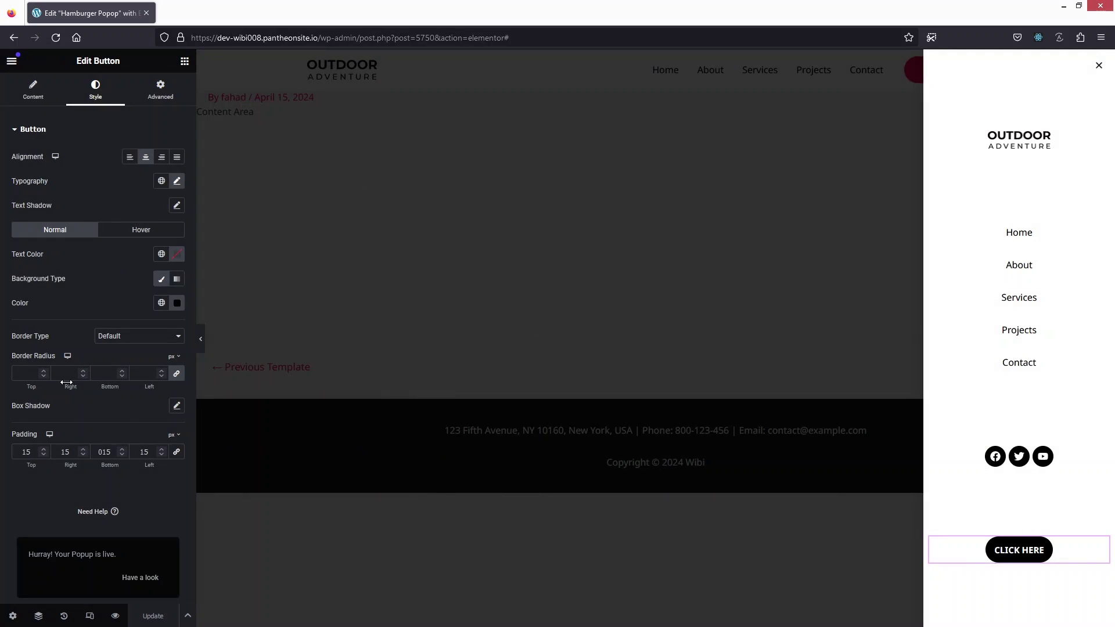
click(12, 617)
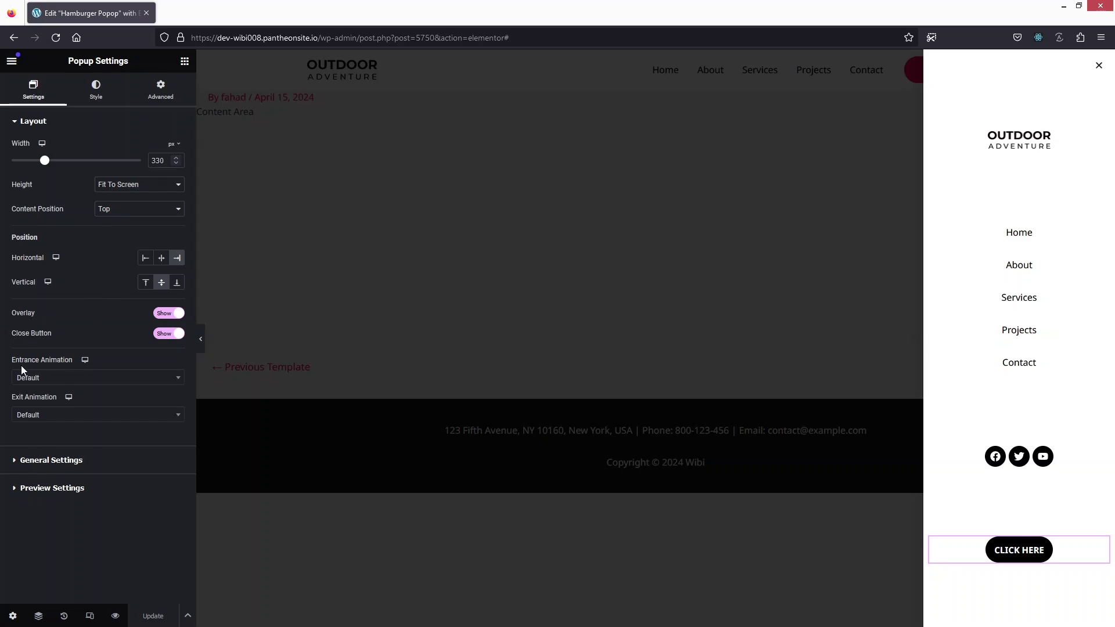
- Set the popup's entrance animation to Fade In Right and save the update
click(159, 380)
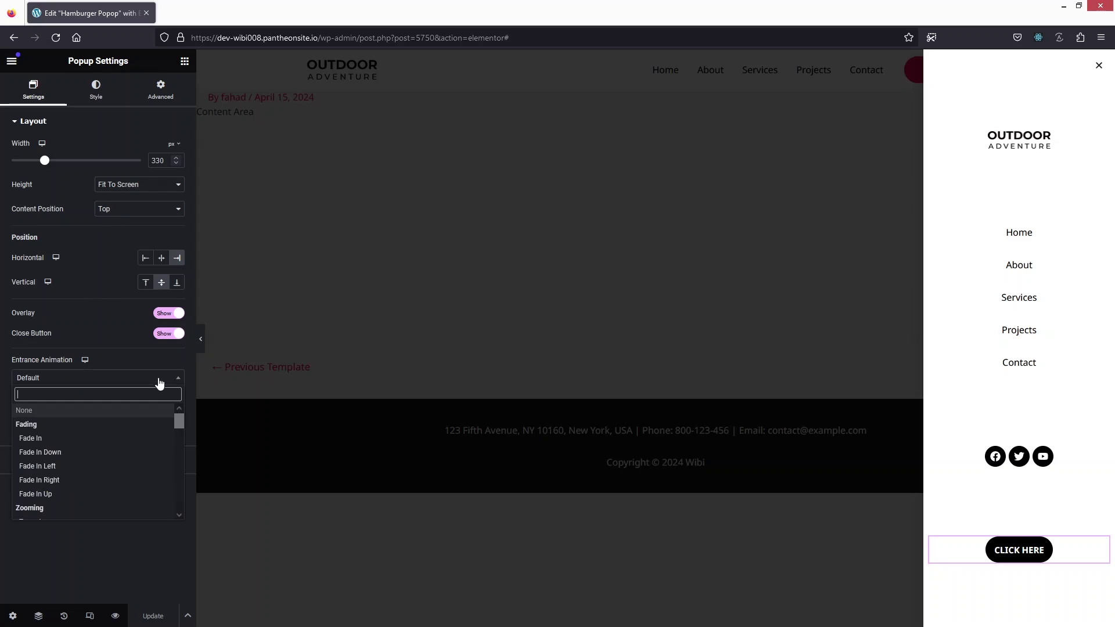
click(54, 479)
click(153, 616)
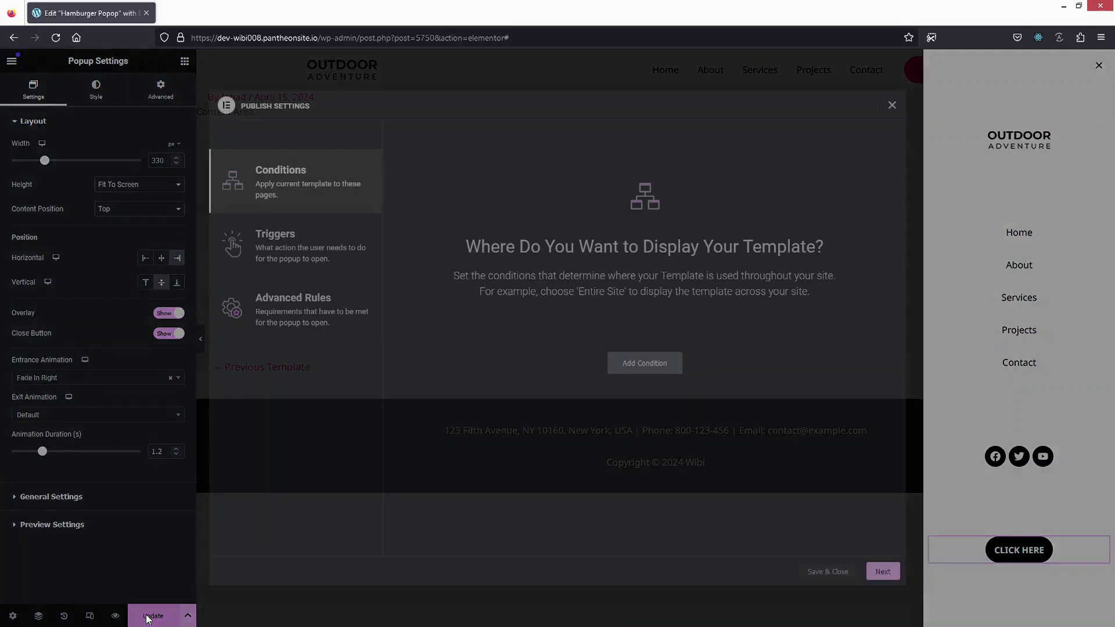
click(880, 571)
click(878, 572)
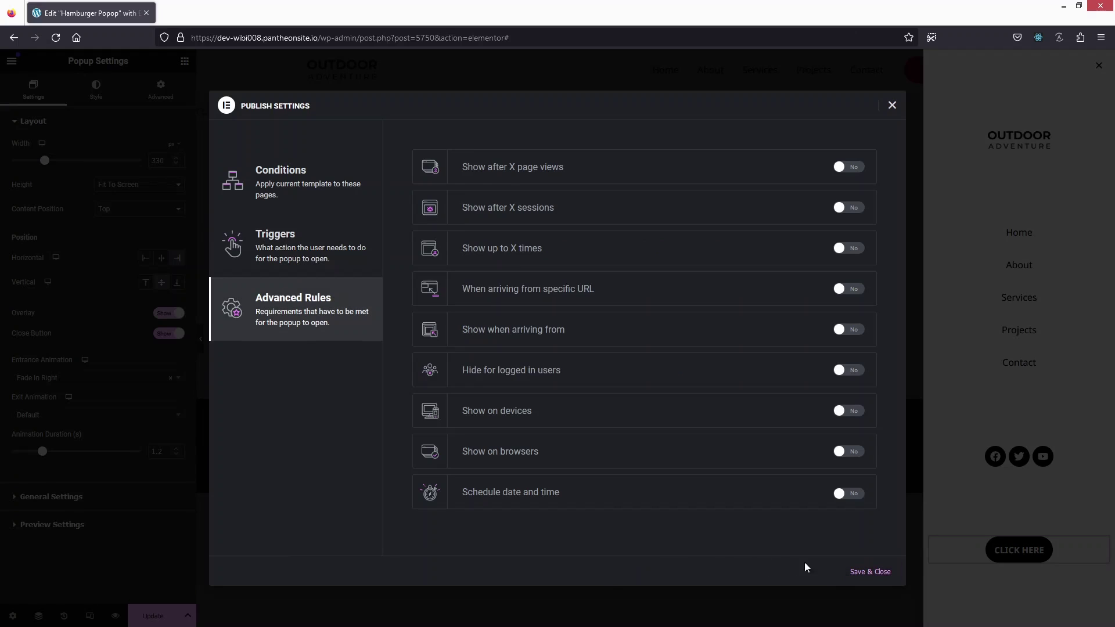
click(879, 574)
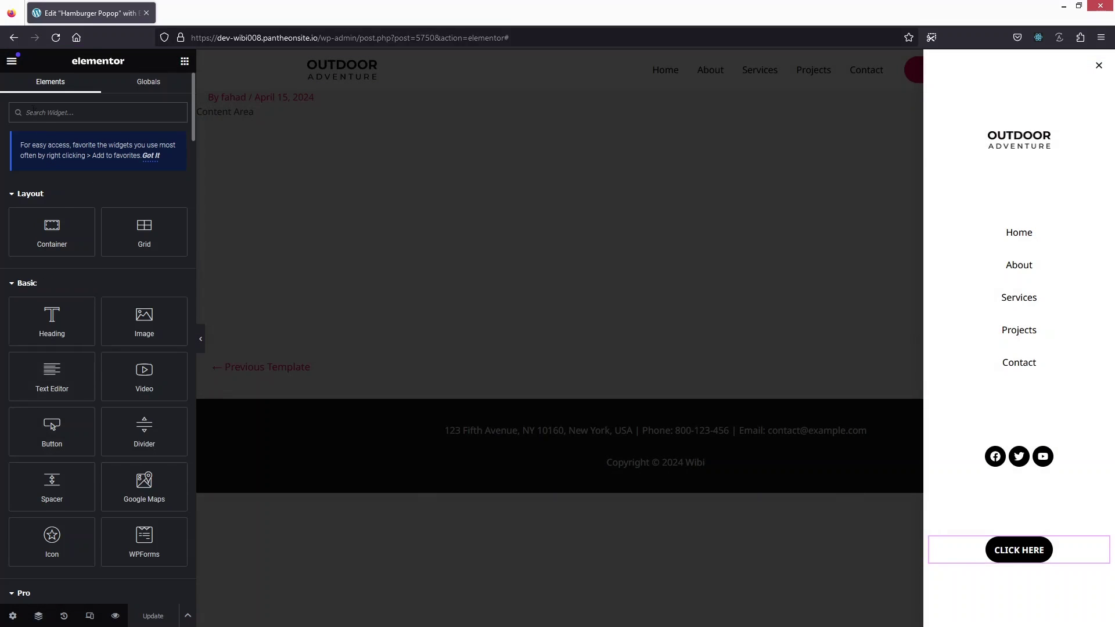
- Leave the editor, search Add Plugins for 'elementor', and update Elementor Header & Footer Builder
click(12, 62)
click(52, 331)
scroll(52, 464, down, 2)
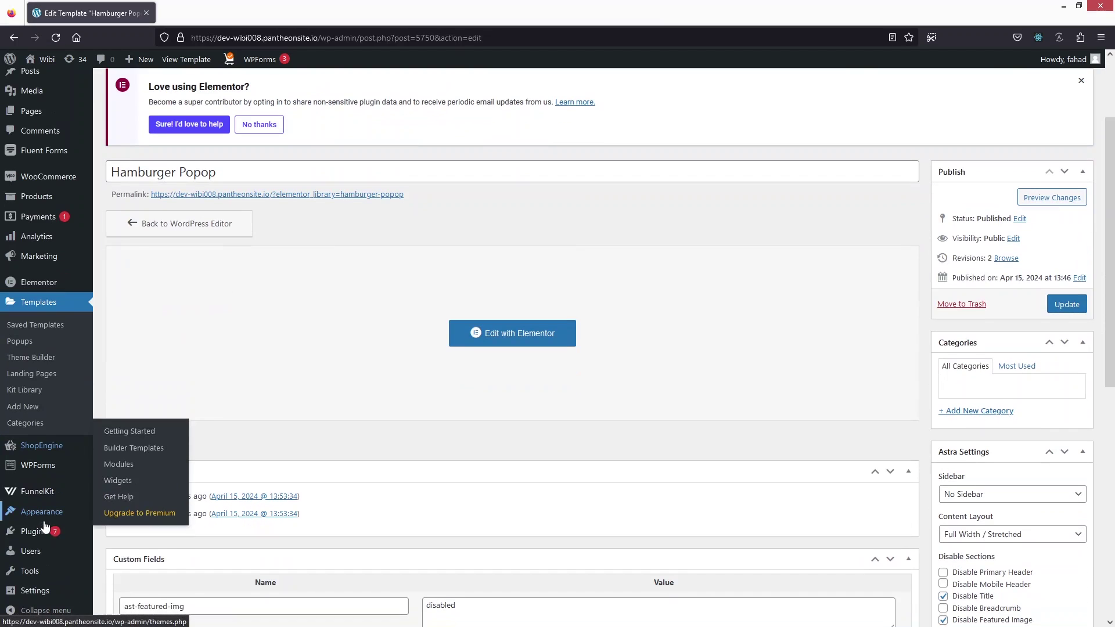
mouse_move(57, 537)
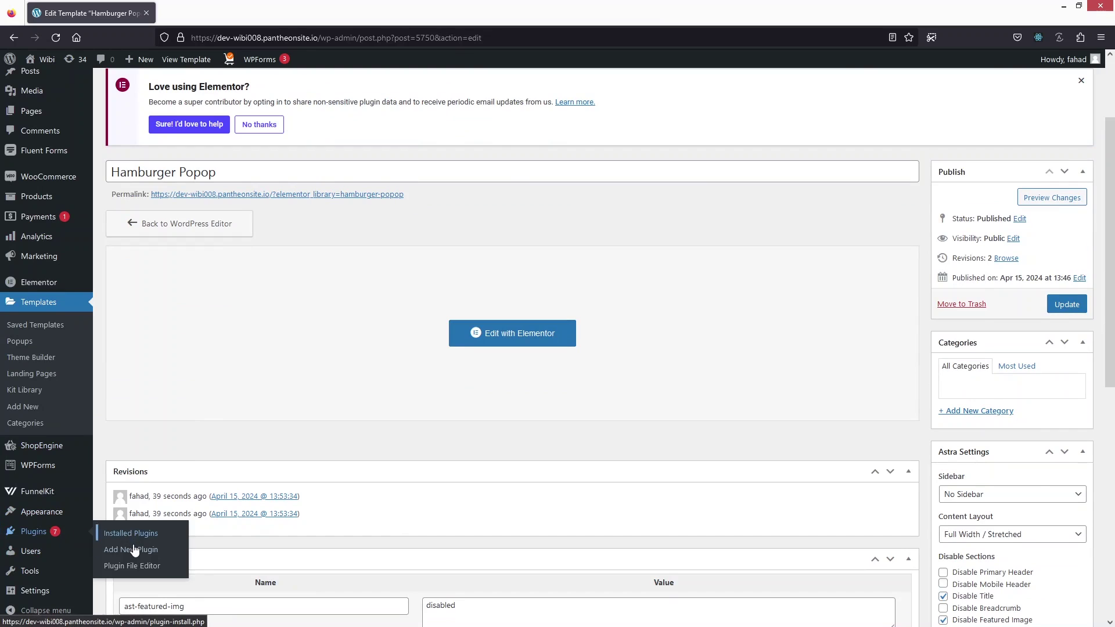
click(135, 556)
text(elem)
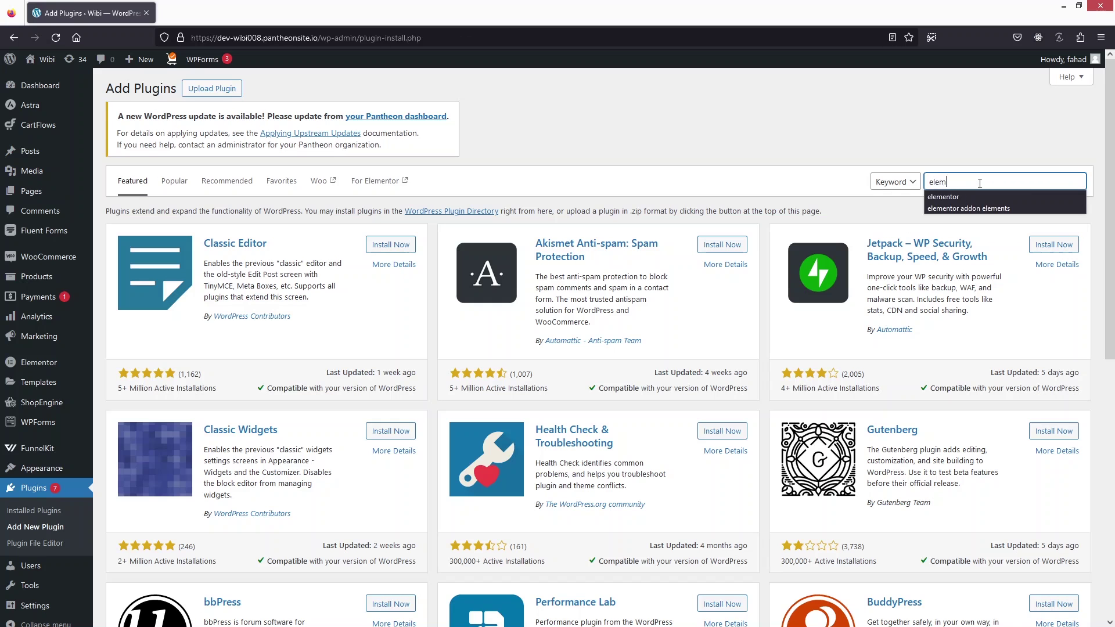
text(entor)
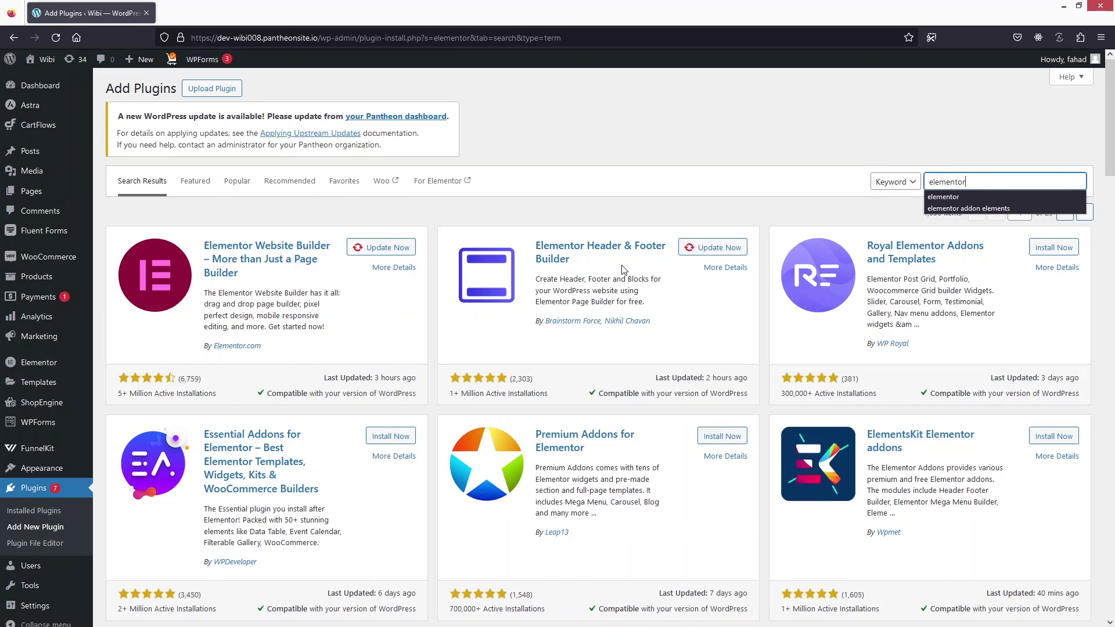
click(695, 248)
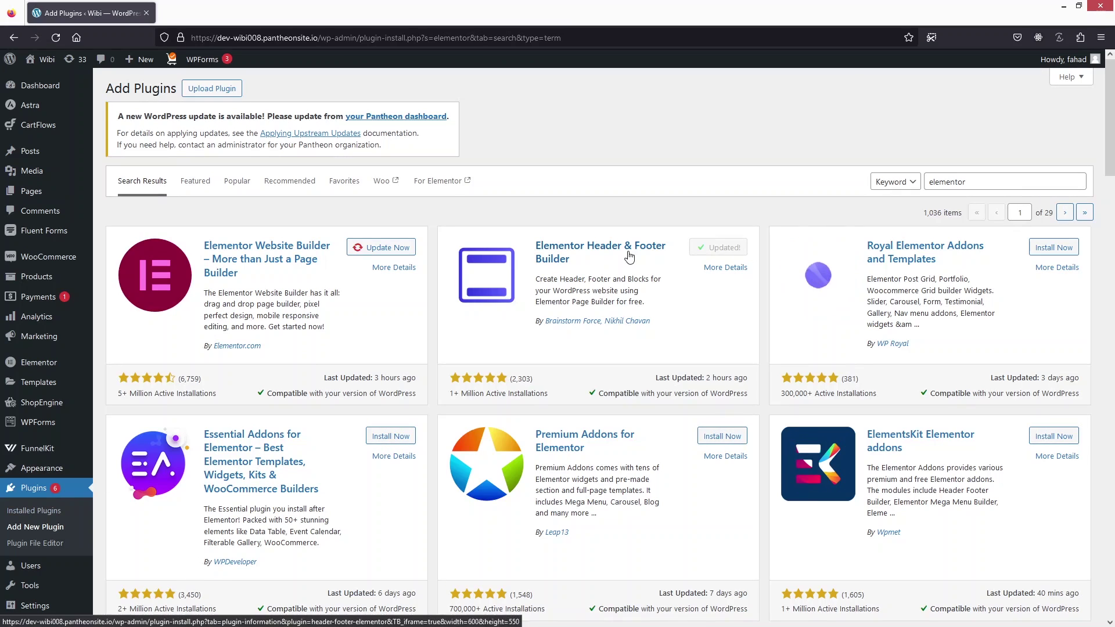
mouse_move(31, 471)
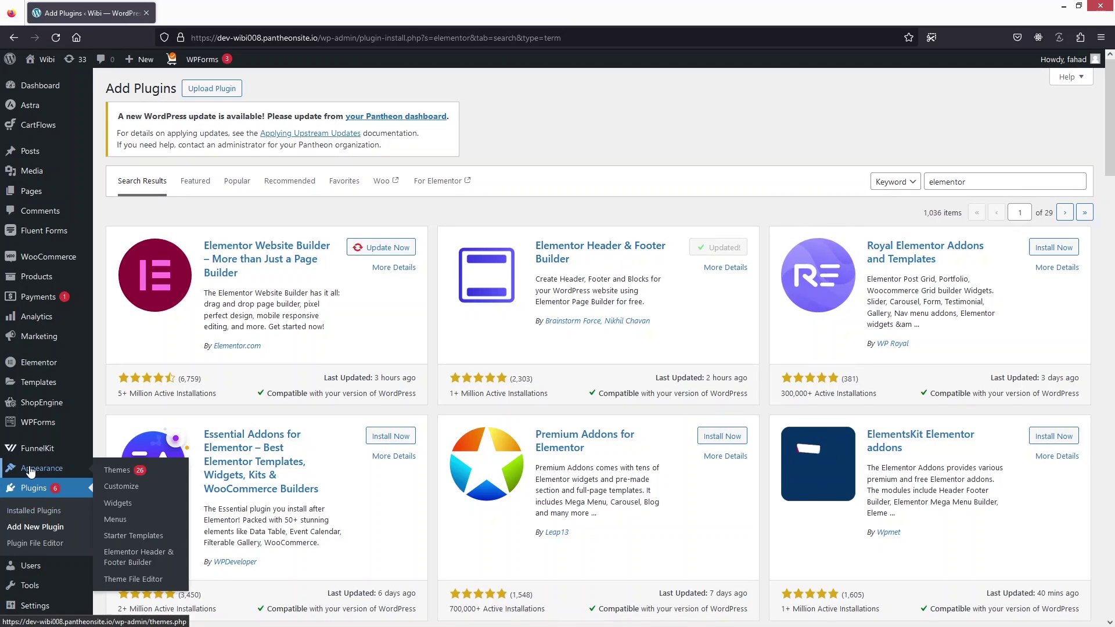
- Add the Hamburger Menu template as type Header, displayed on Entire Website, and publish it
click(154, 563)
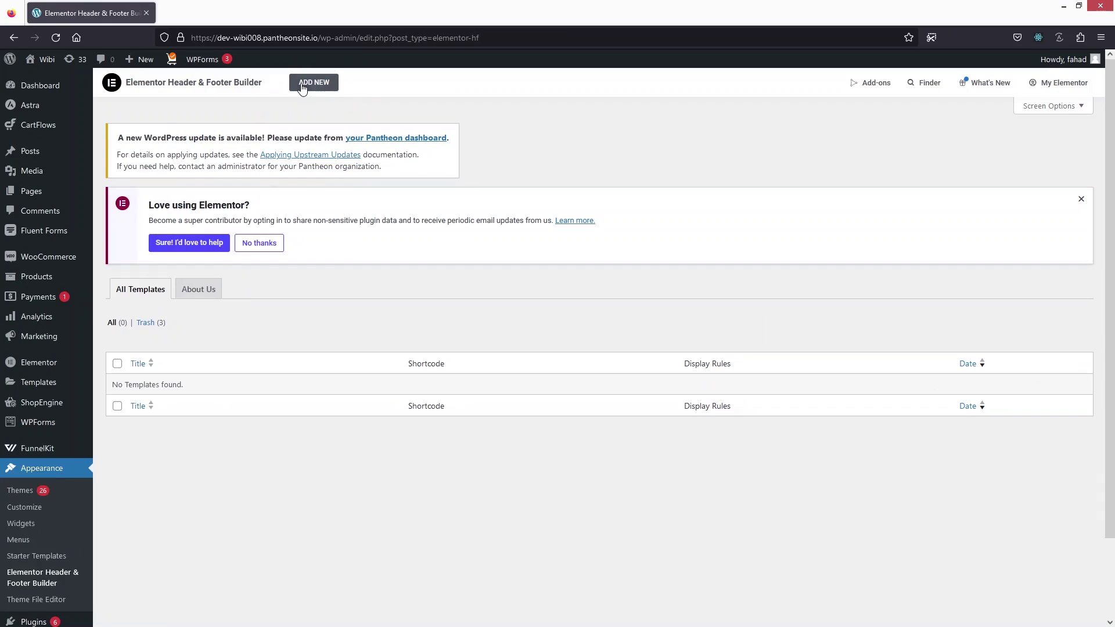
click(304, 87)
click(737, 431)
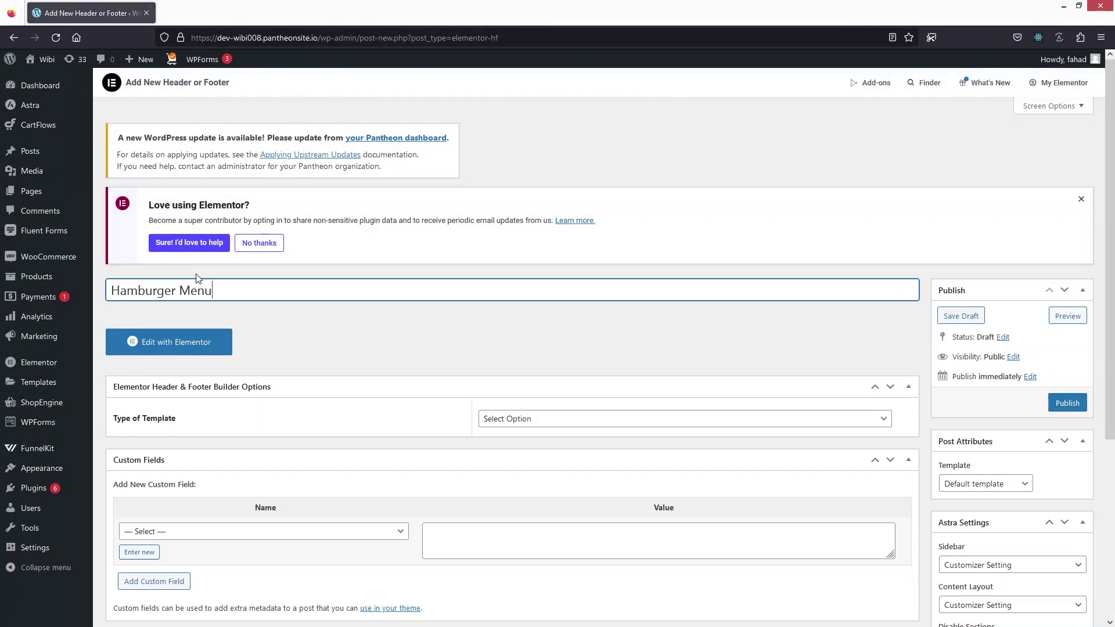
scroll(546, 298, down, 3)
click(548, 306)
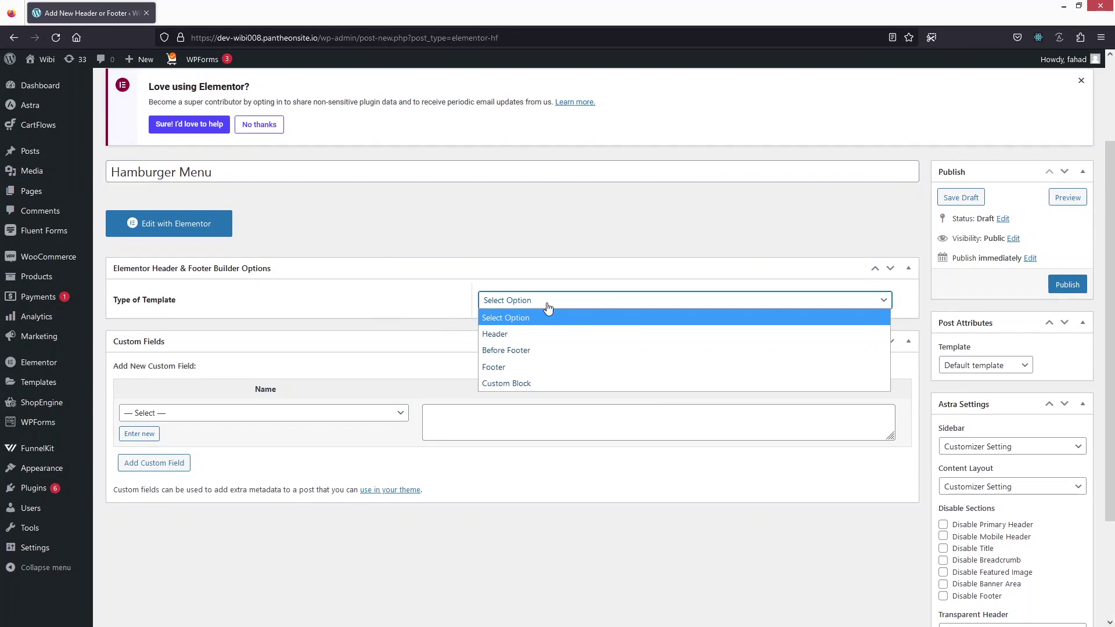
click(521, 335)
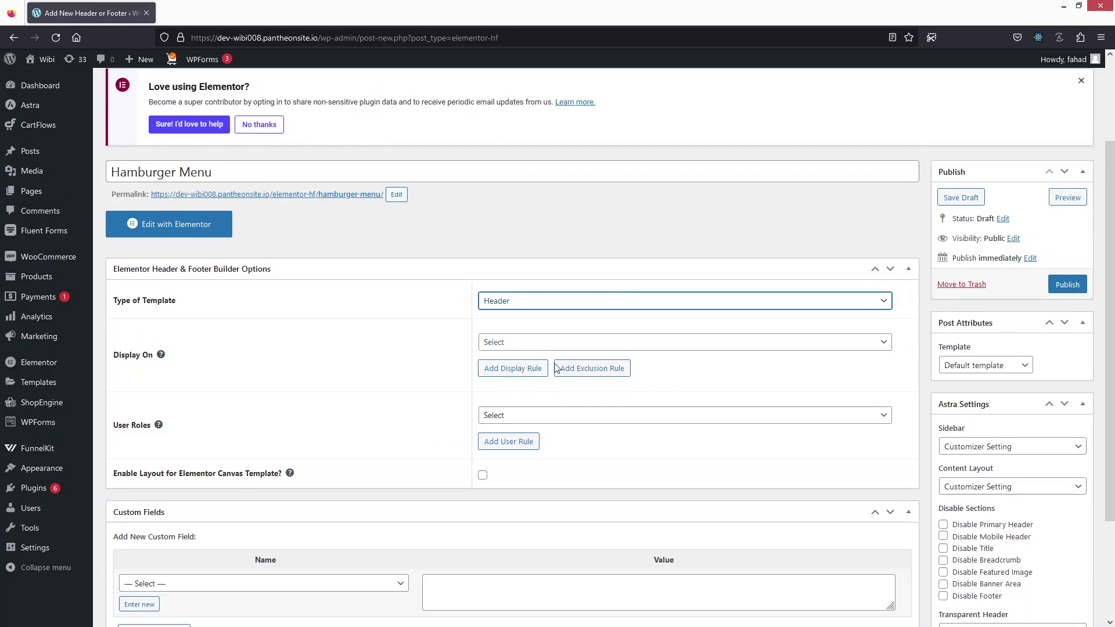
click(527, 343)
click(530, 93)
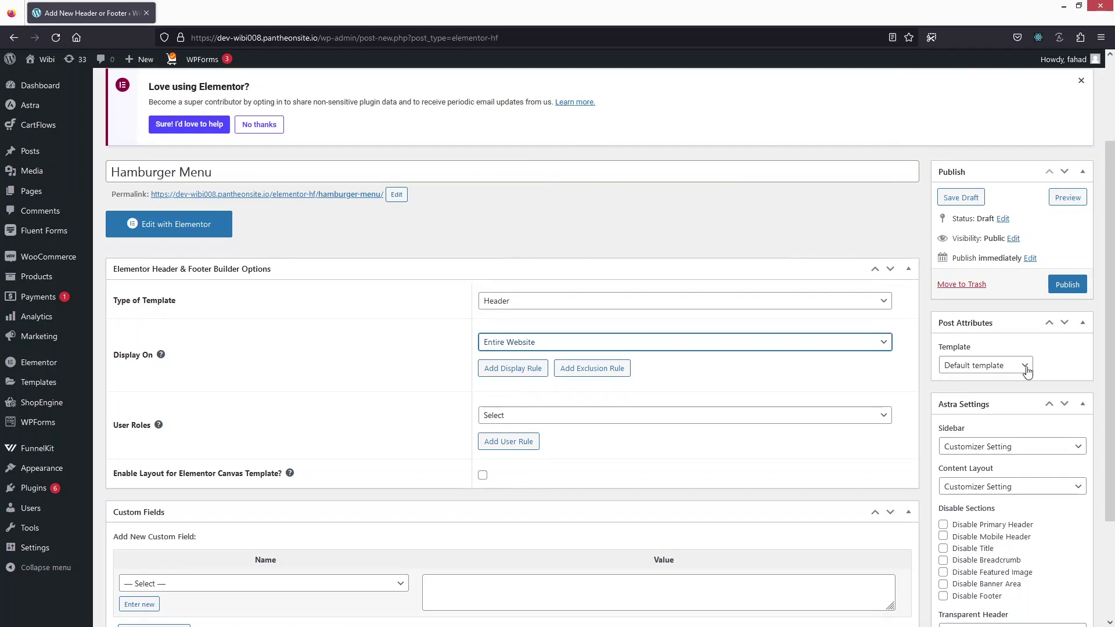
click(1057, 291)
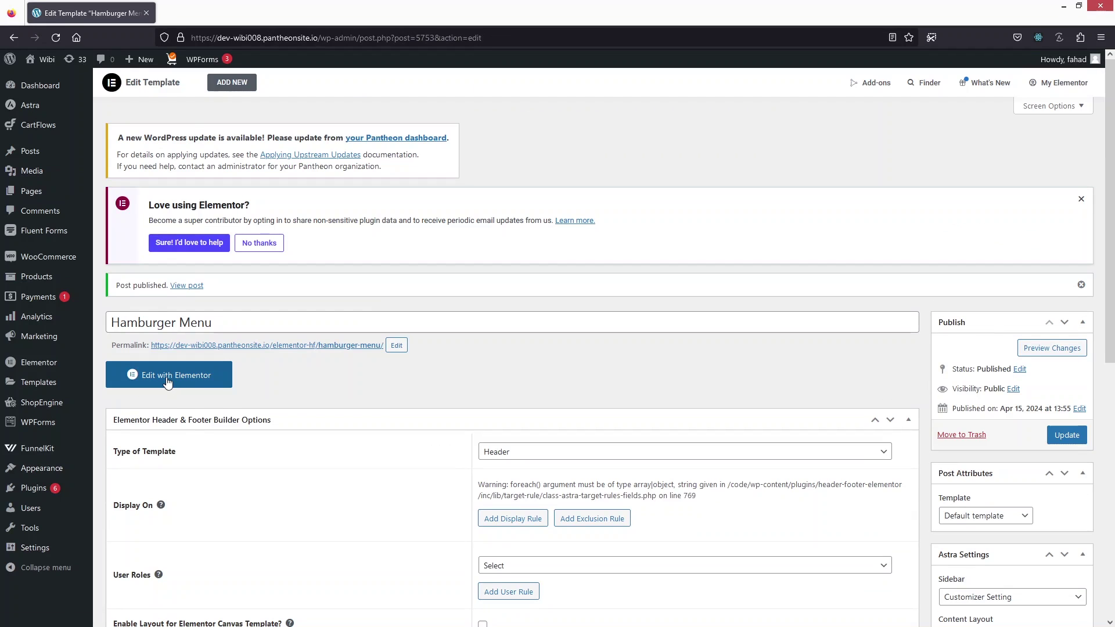
- Open the template in Elementor and add a Full Width 33/66 two-column Flexbox container
click(168, 382)
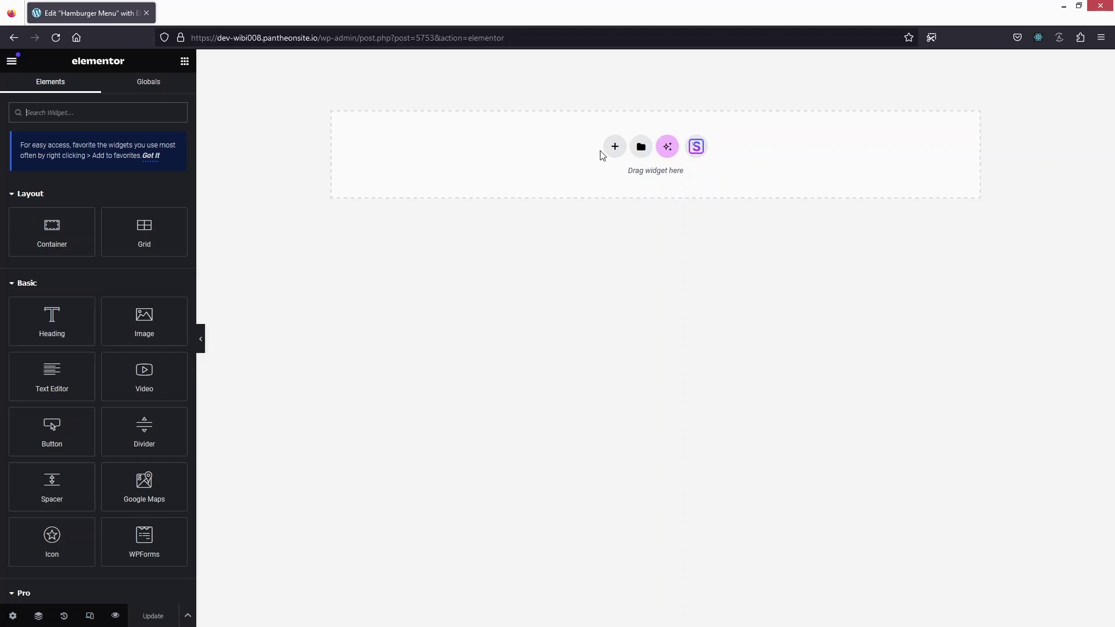
click(614, 148)
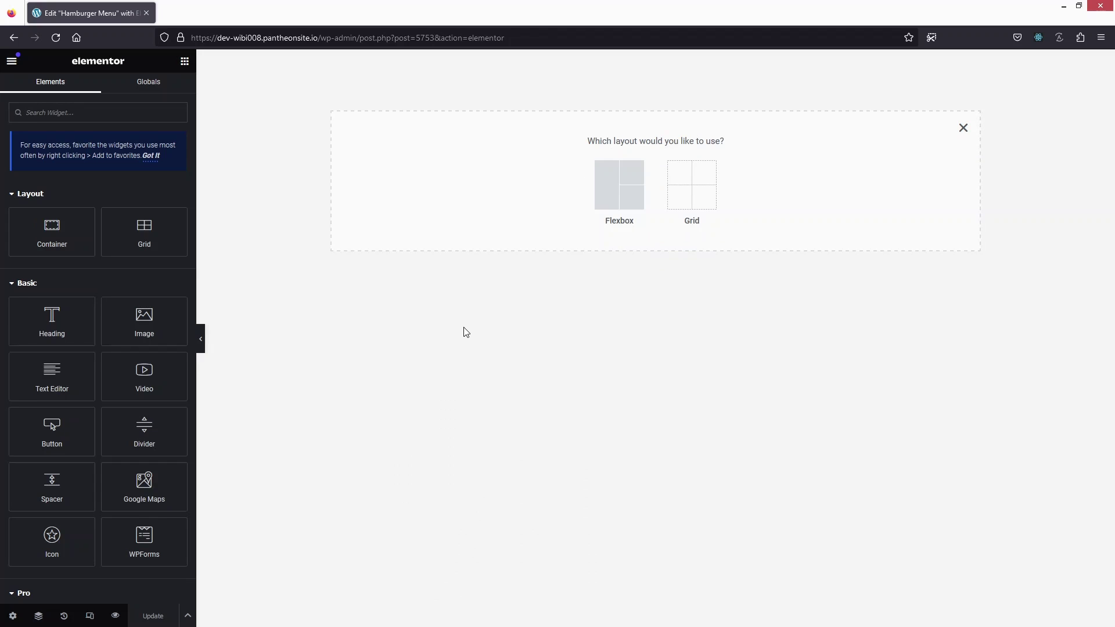
click(599, 189)
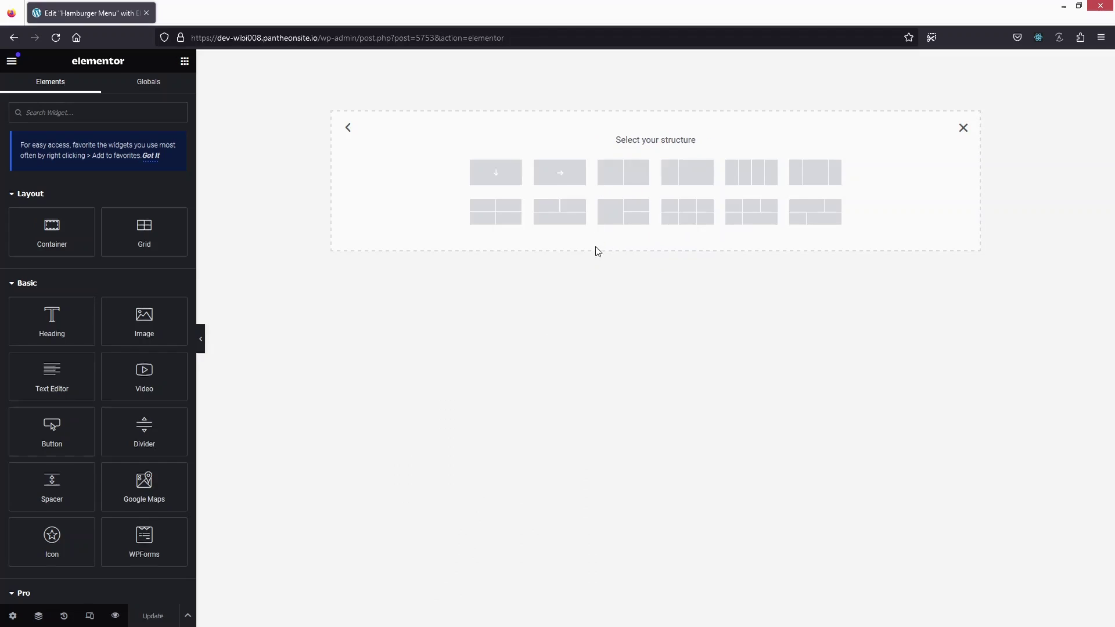
click(684, 178)
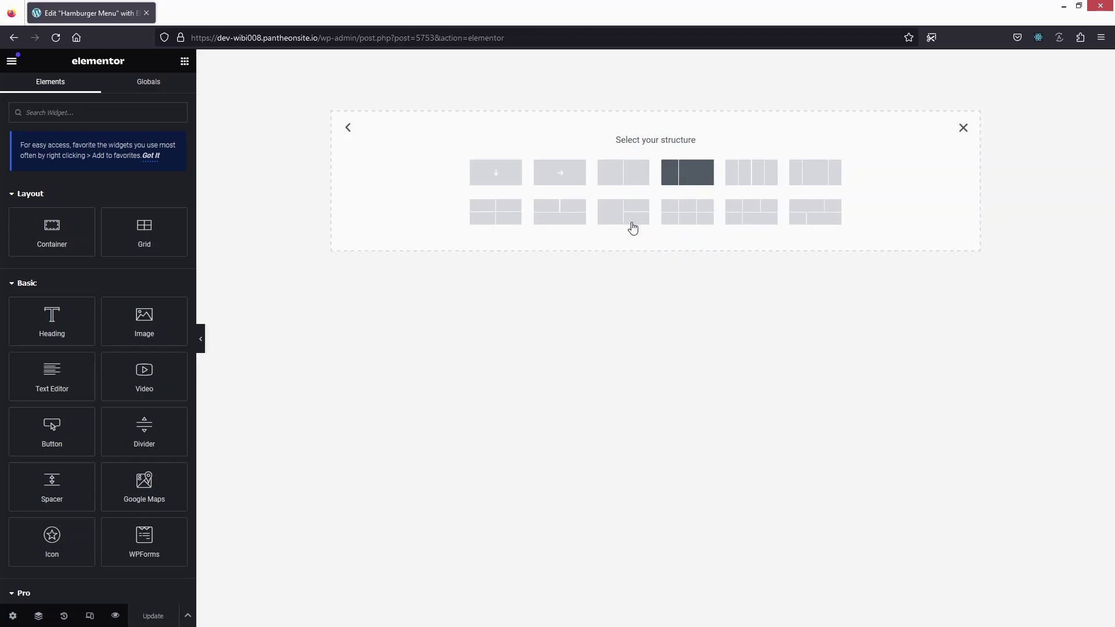
click(141, 190)
click(111, 208)
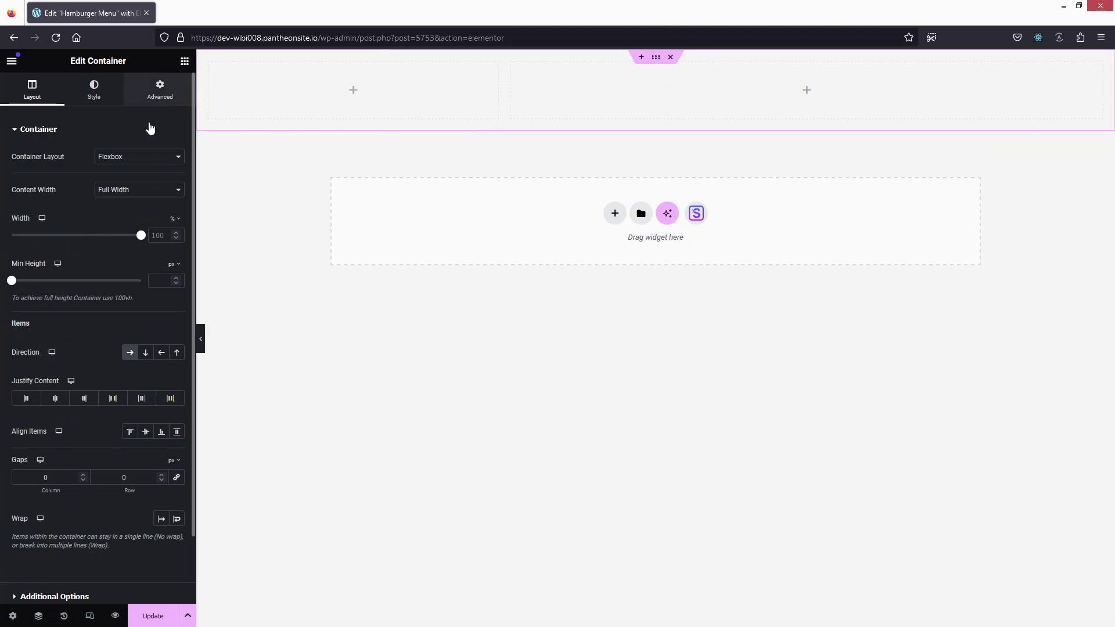
- Set the header container's padding to 0 on all sides
click(160, 88)
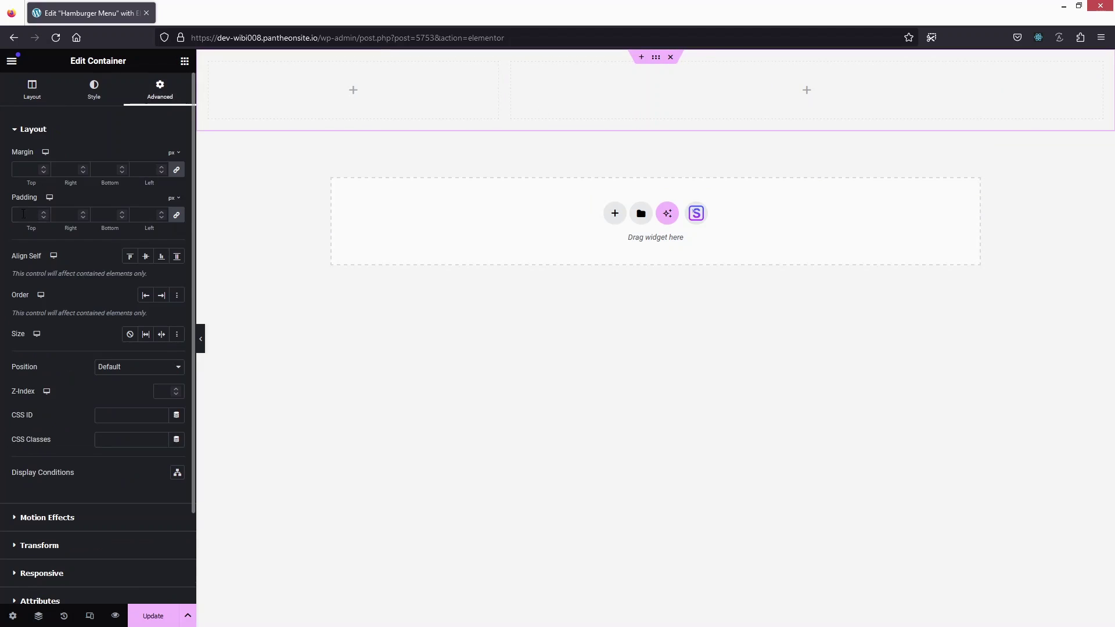
click(24, 214)
text(0)
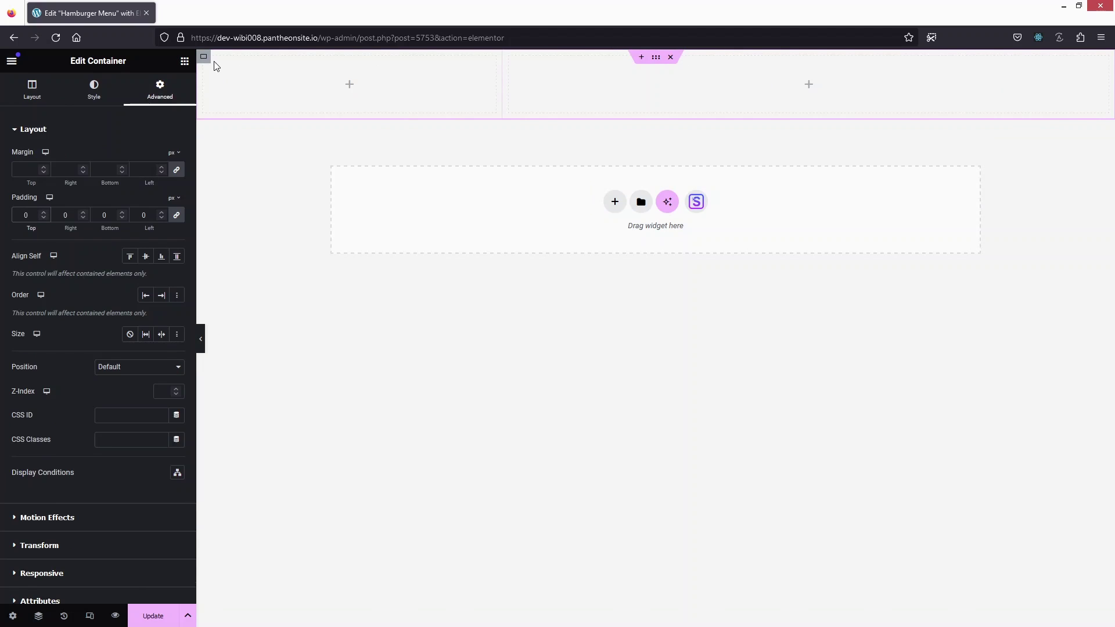
- Set the right column's width to 80%
click(204, 58)
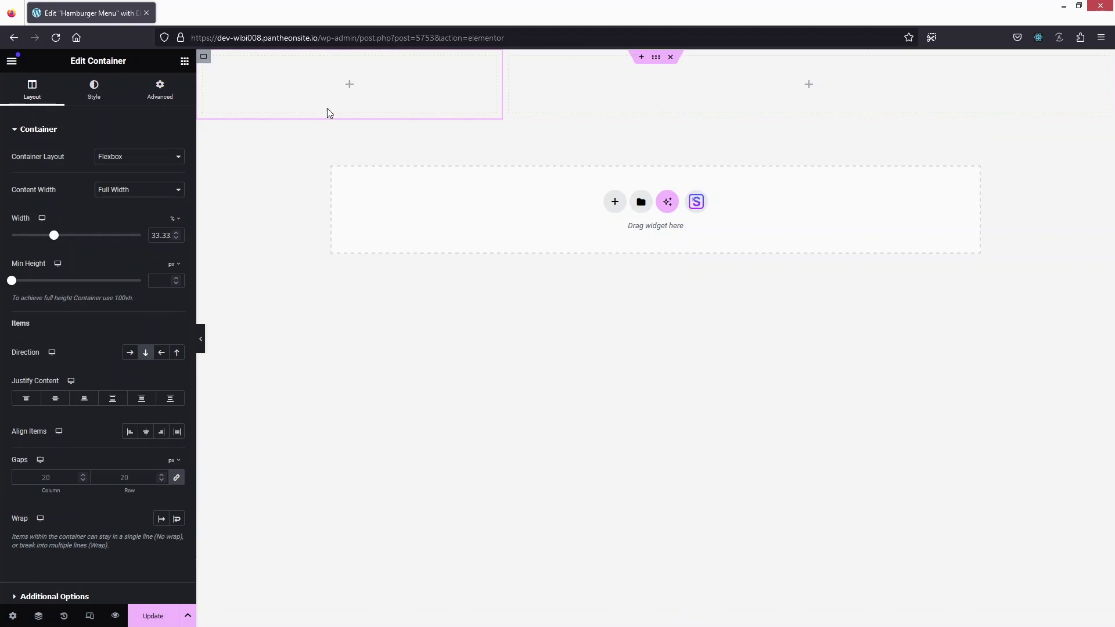
click(160, 89)
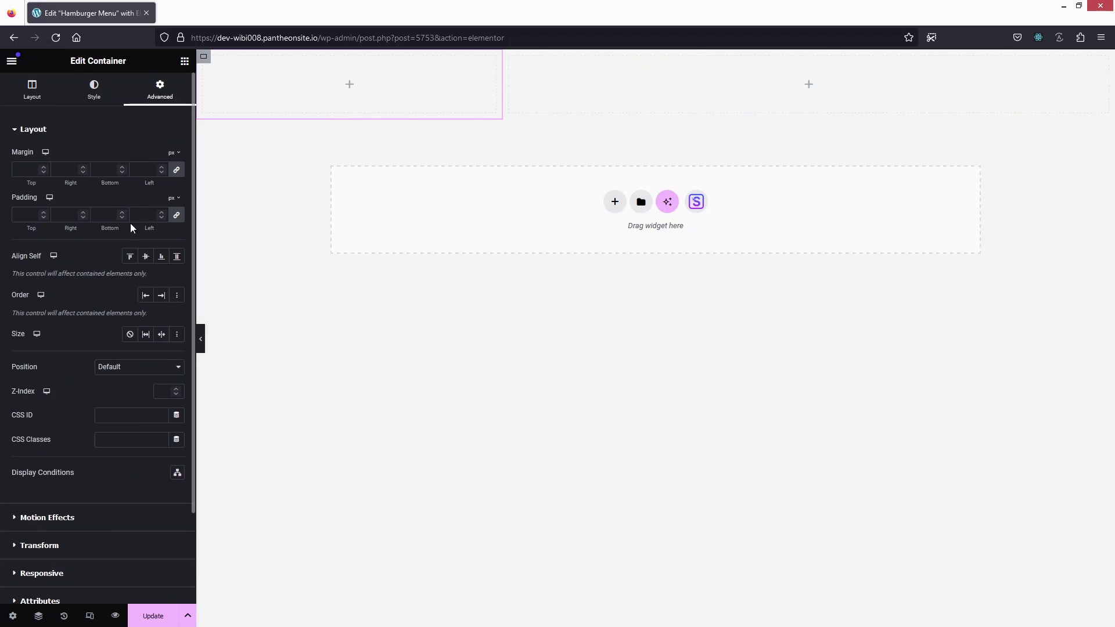
click(510, 56)
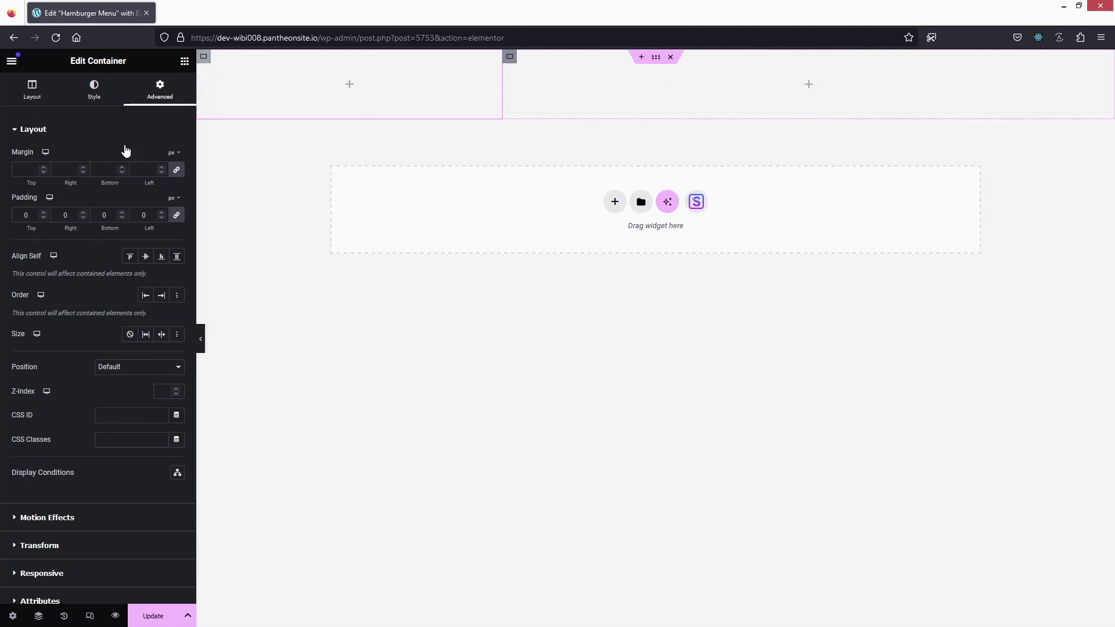
click(170, 91)
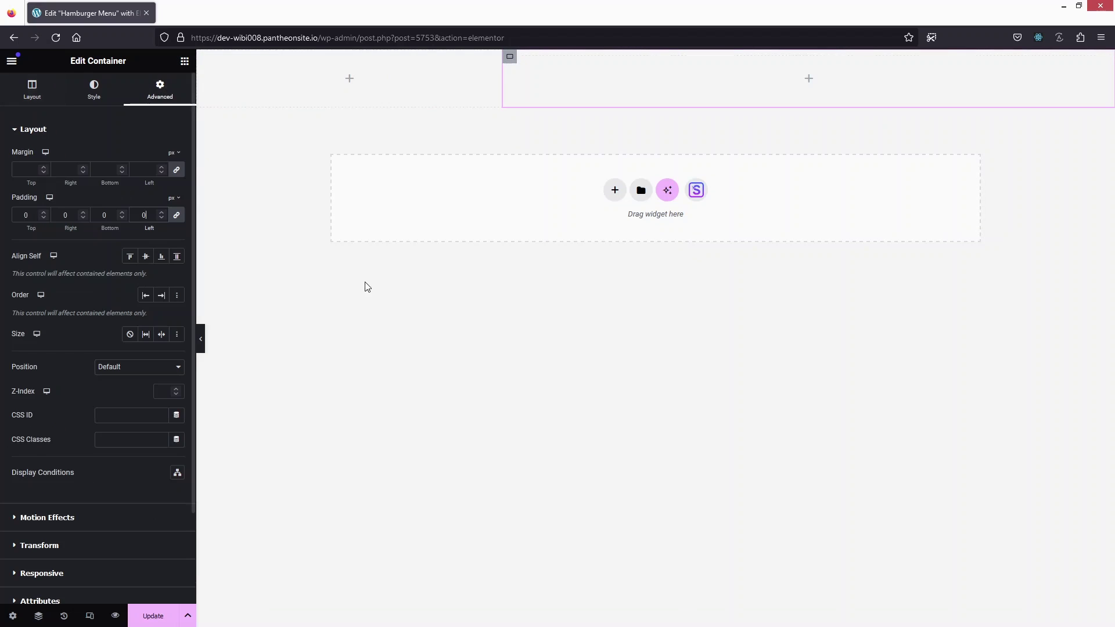
click(32, 88)
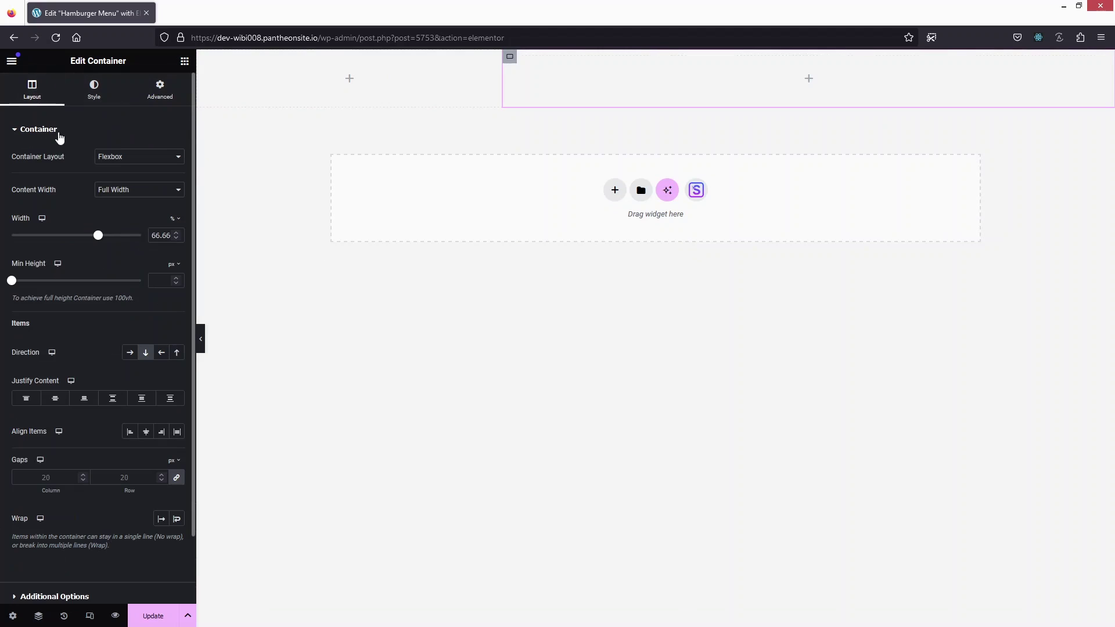
double_click(161, 235)
text(80)
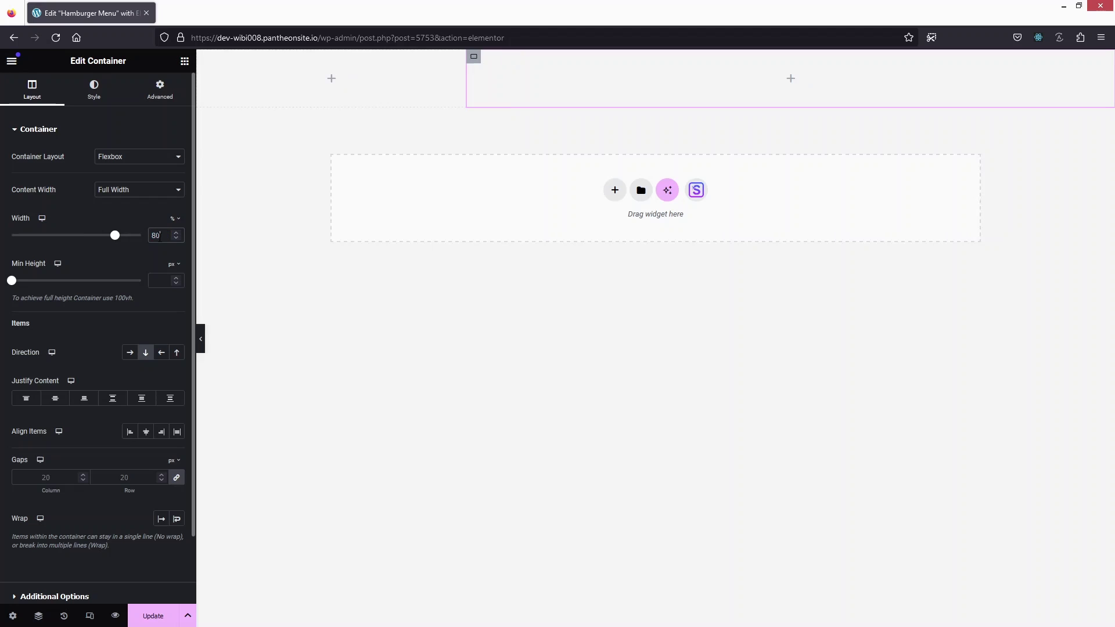
- Set the left column's width to 20%
click(331, 93)
click(32, 90)
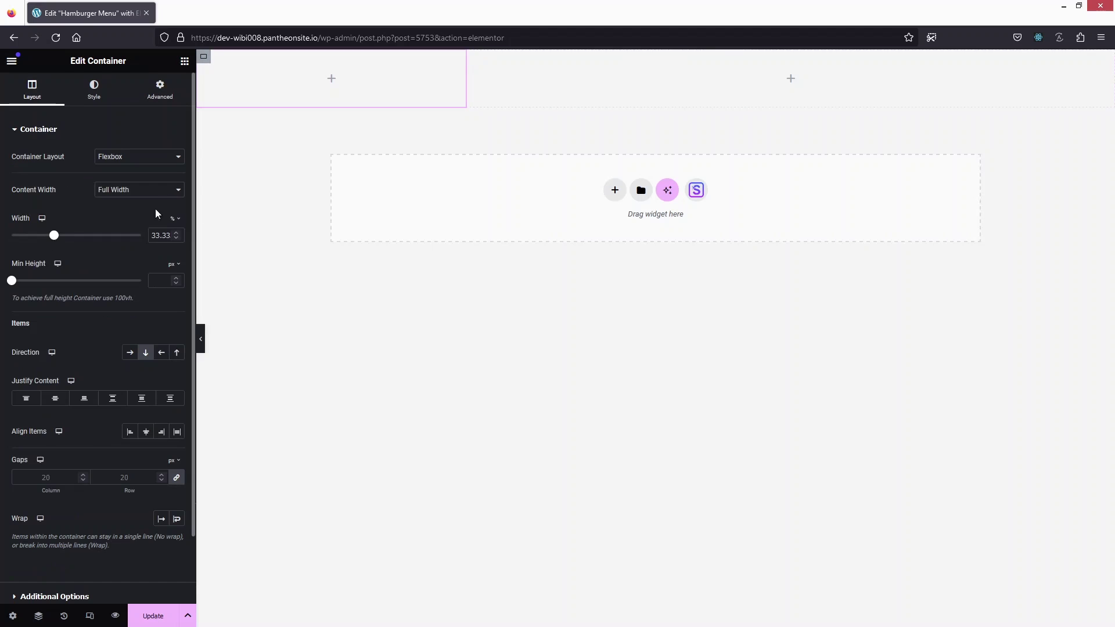
double_click(160, 235)
text(20)
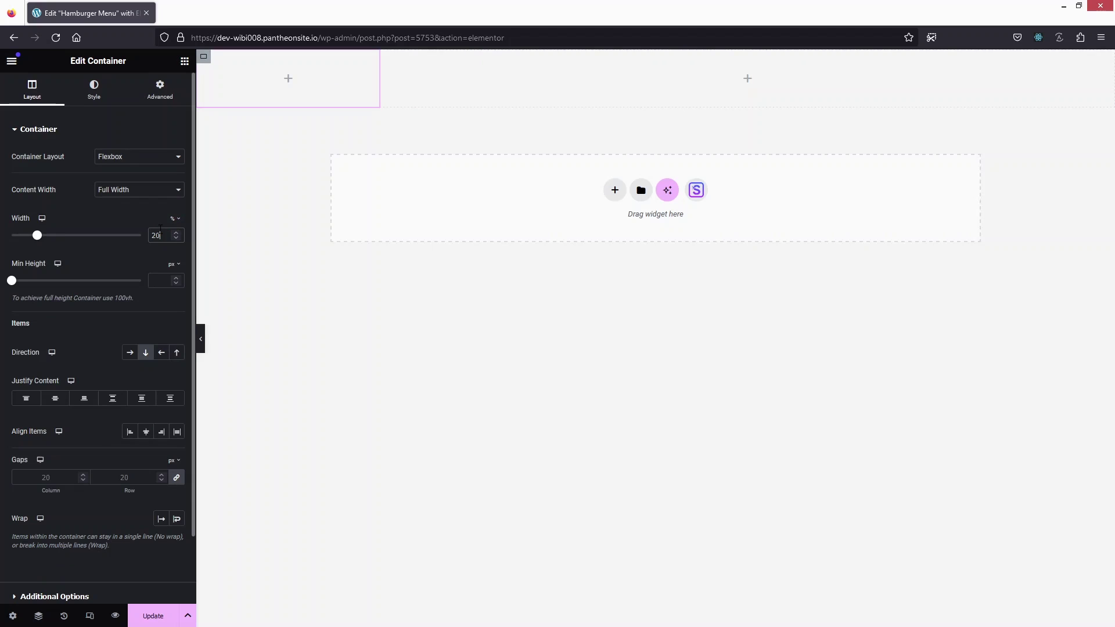
- Add an Image widget to the left column holding the OUTDOOR ADVENTURE logo from the Media Library
click(184, 61)
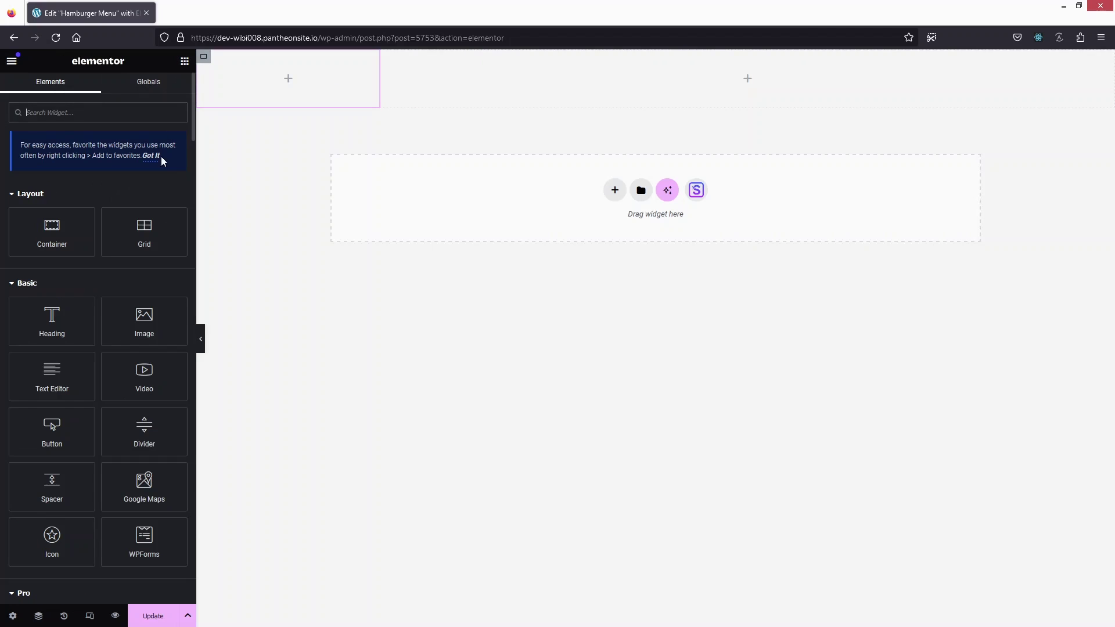
click(144, 321)
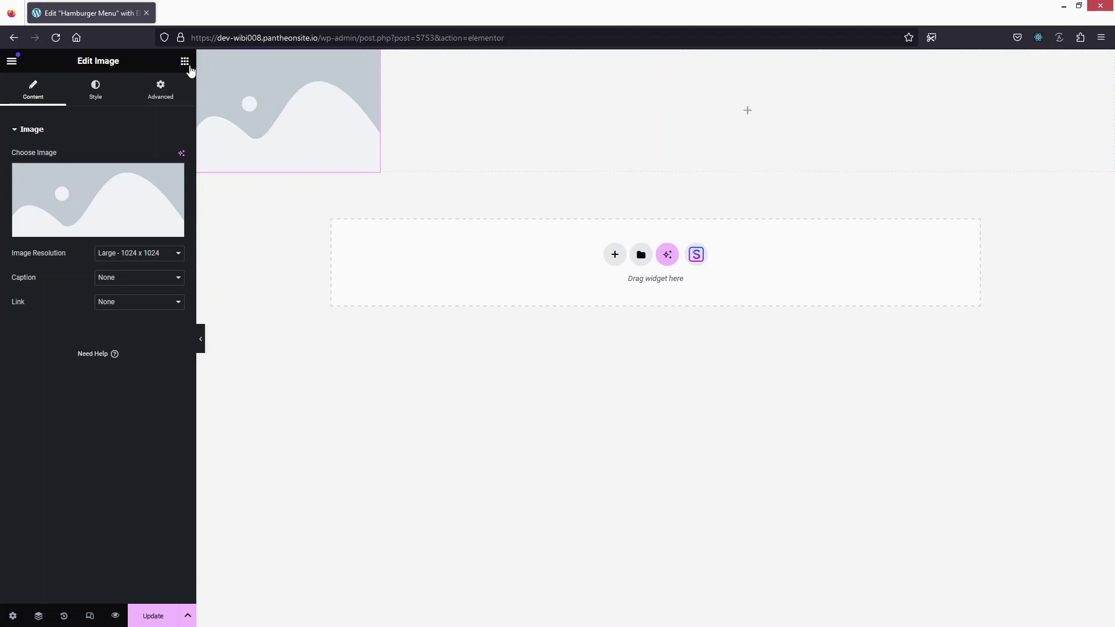
click(139, 191)
scroll(447, 279, down, 1)
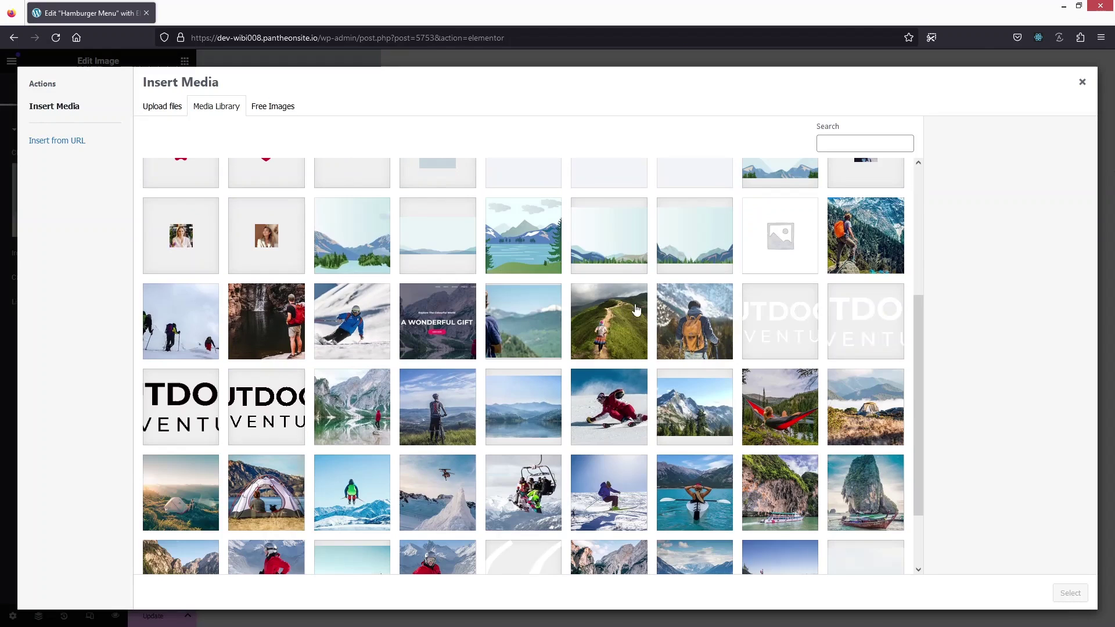
click(792, 324)
click(1071, 593)
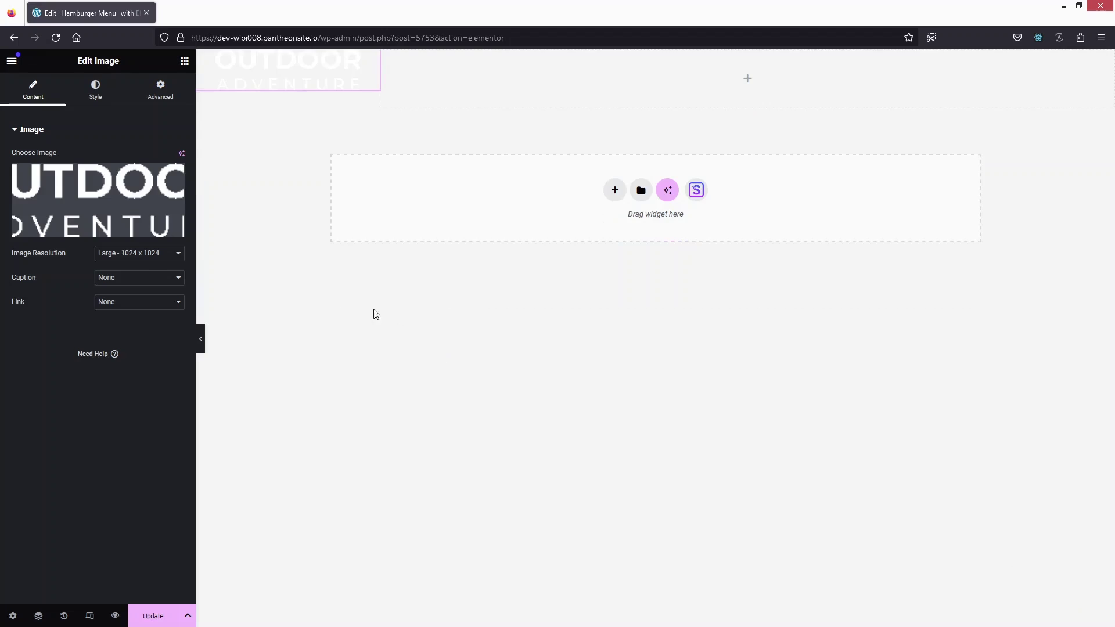
- Scale the logo image to 40% width
click(89, 102)
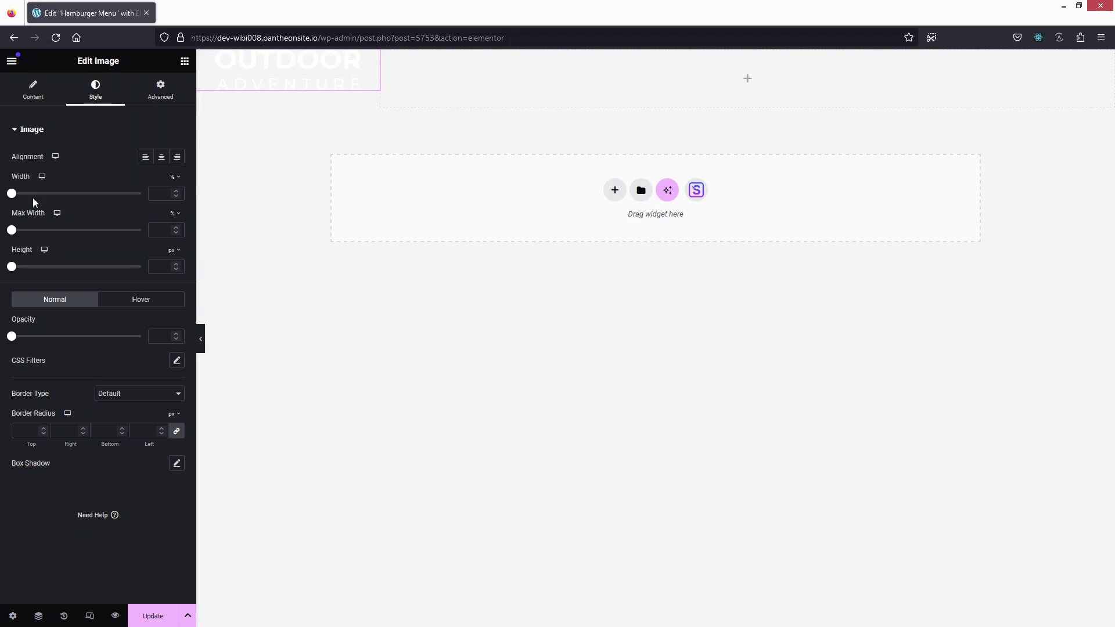
drag(16, 199, 63, 196)
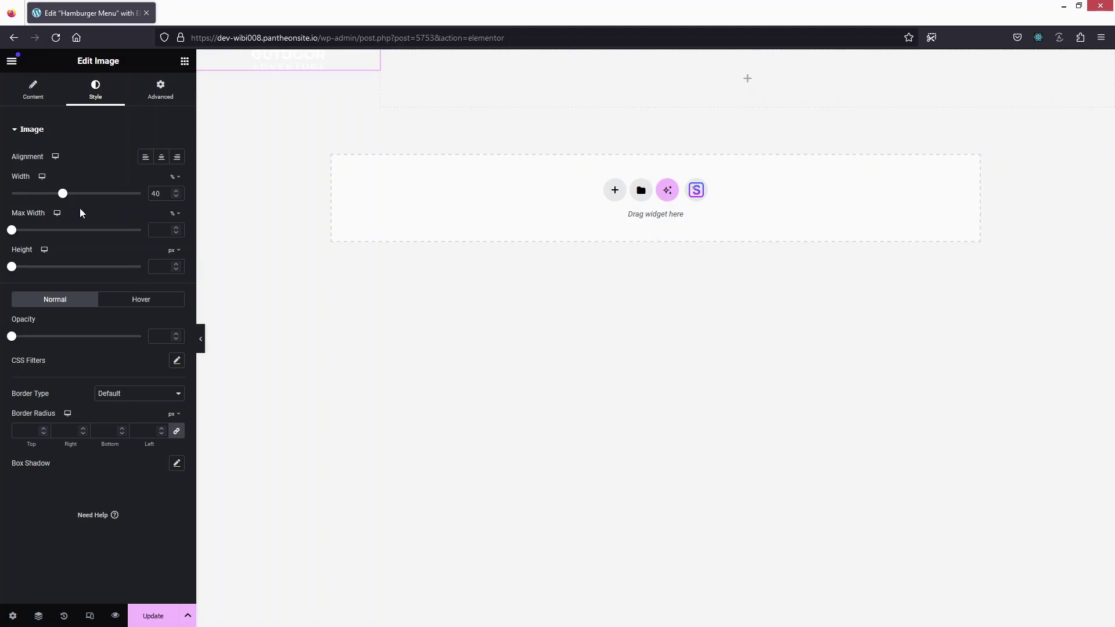
mouse_move(656, 61)
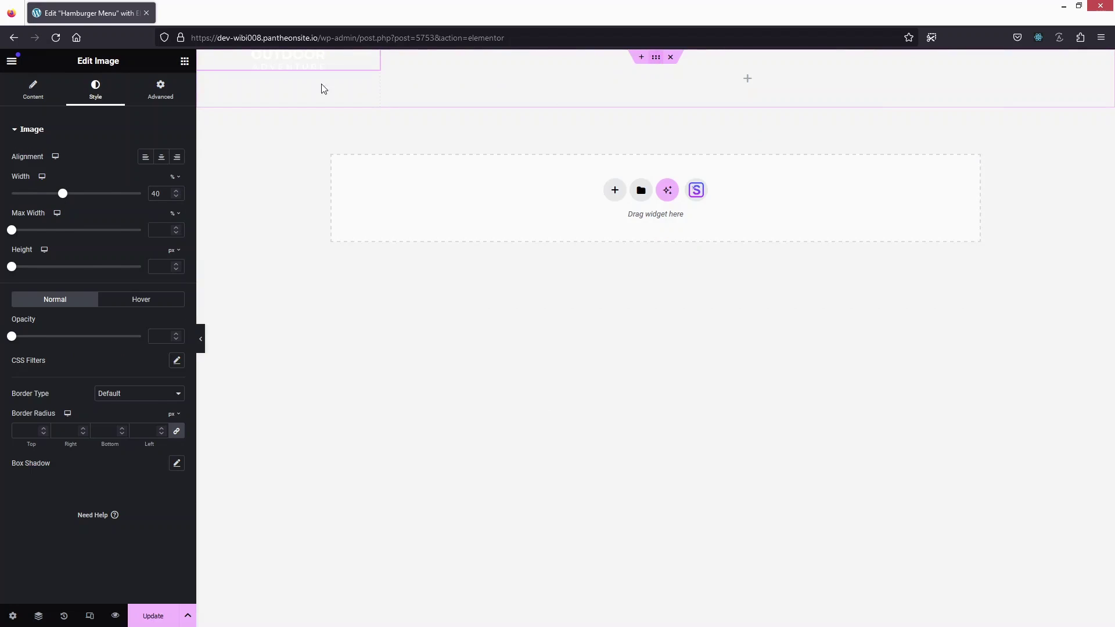
click(368, 88)
click(87, 99)
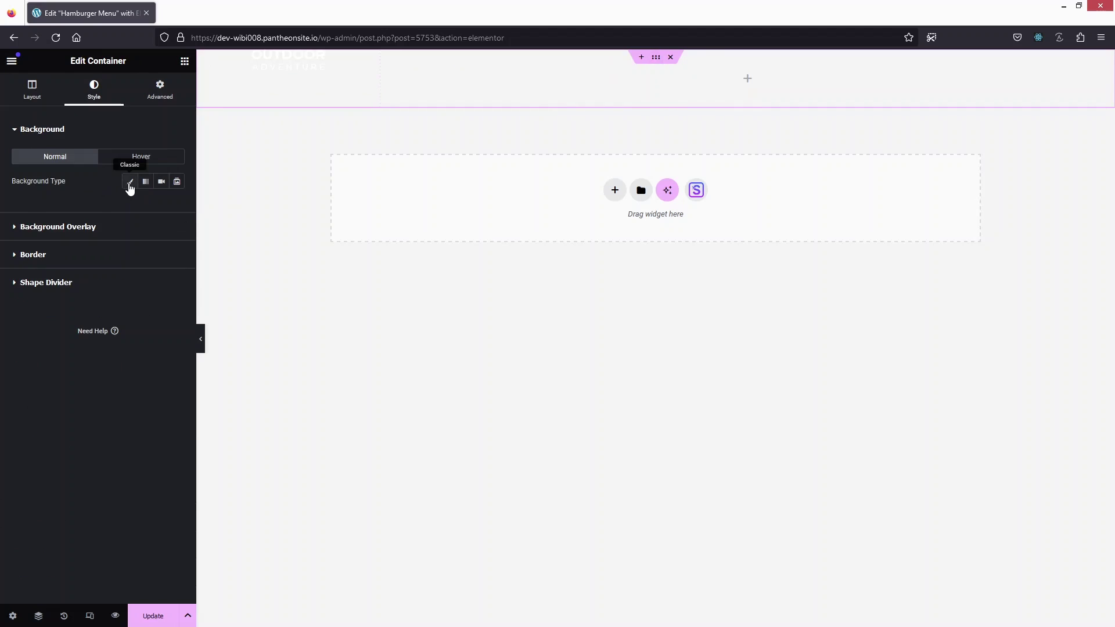
- Give the header container a classic black #000000 background
click(129, 184)
click(177, 206)
click(139, 304)
drag(89, 366, 83, 382)
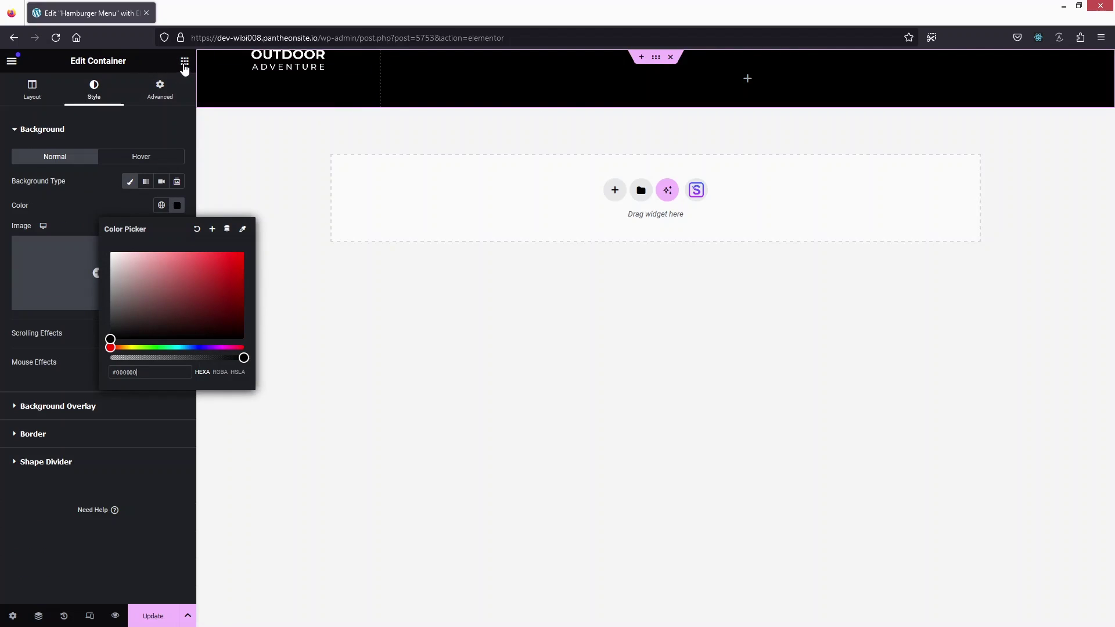
- Drag an Icon widget, defaulting to a star, into the header's right column
click(184, 62)
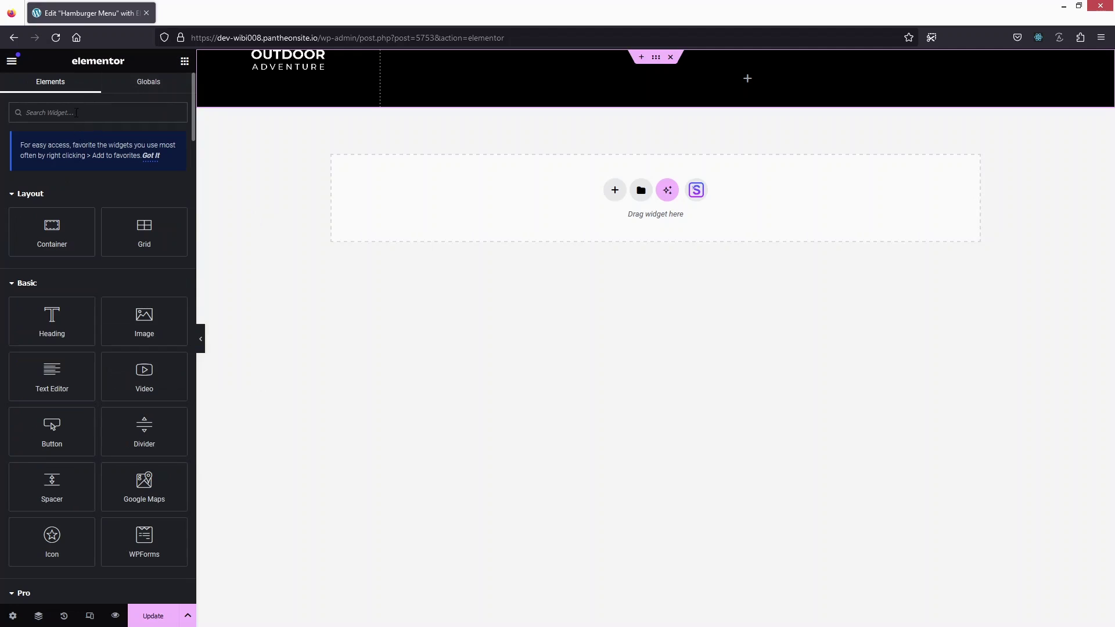
text(icon)
drag(52, 204, 712, 85)
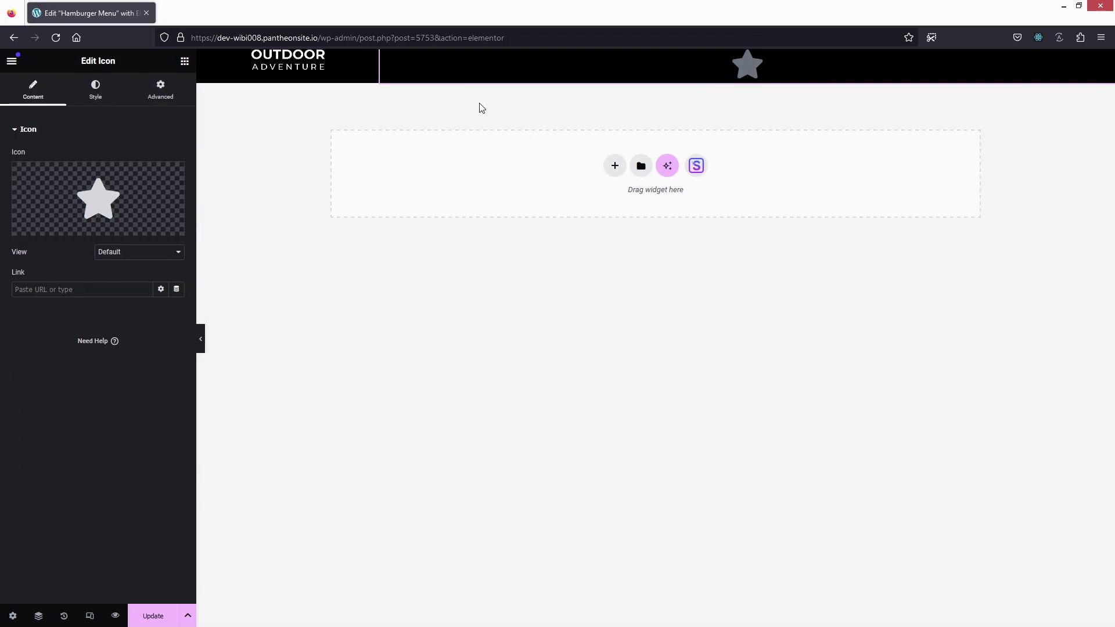
- Align the right column's items to End and give it 60 px right padding
click(400, 58)
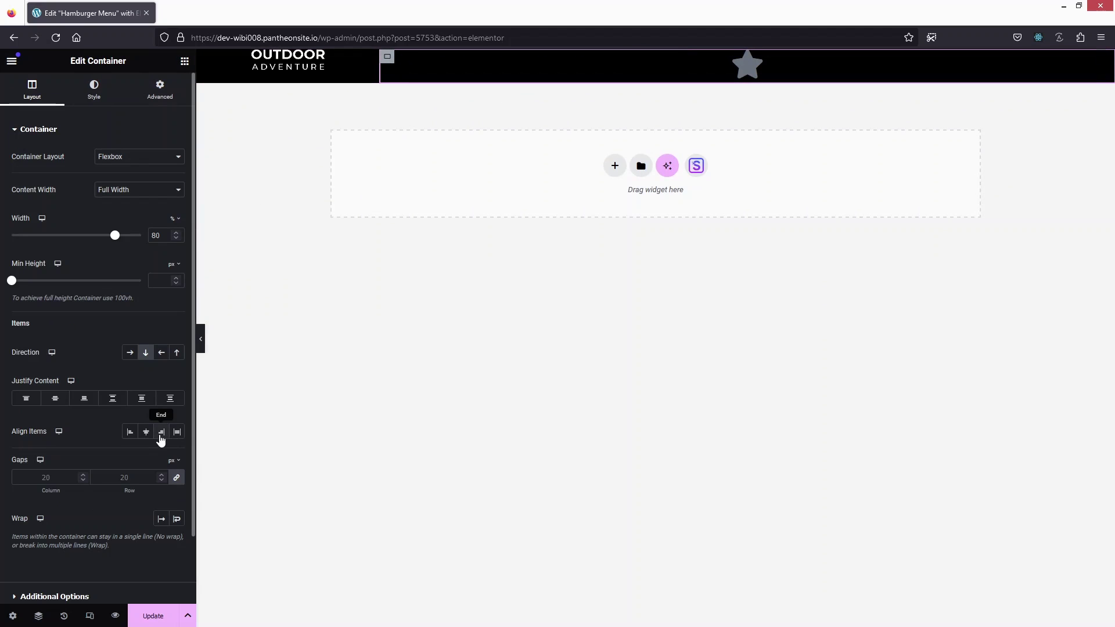
click(162, 438)
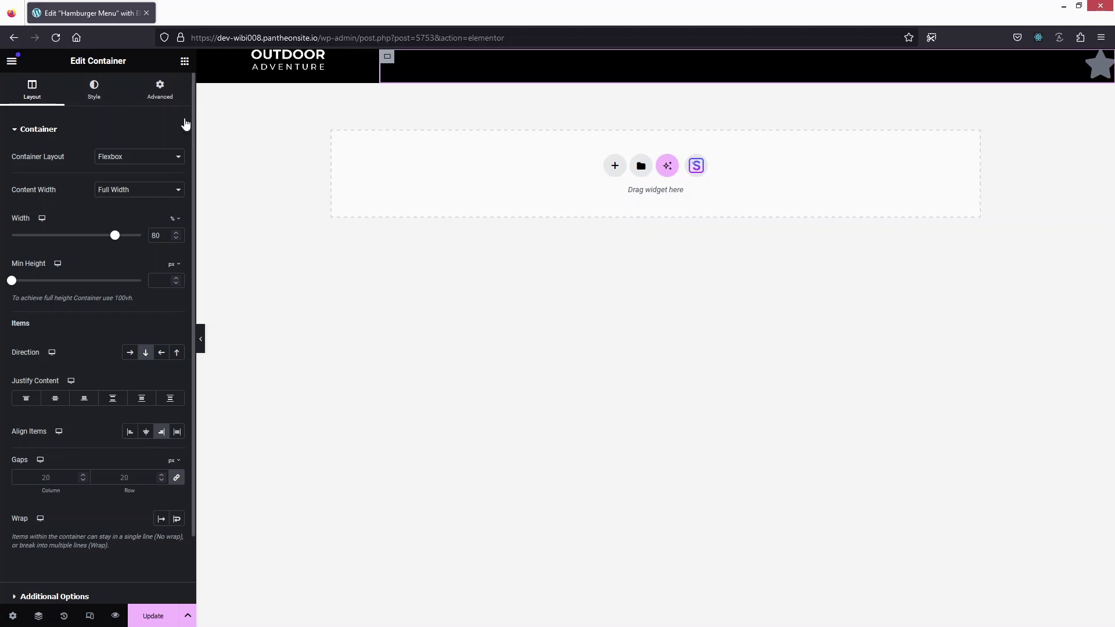
click(164, 101)
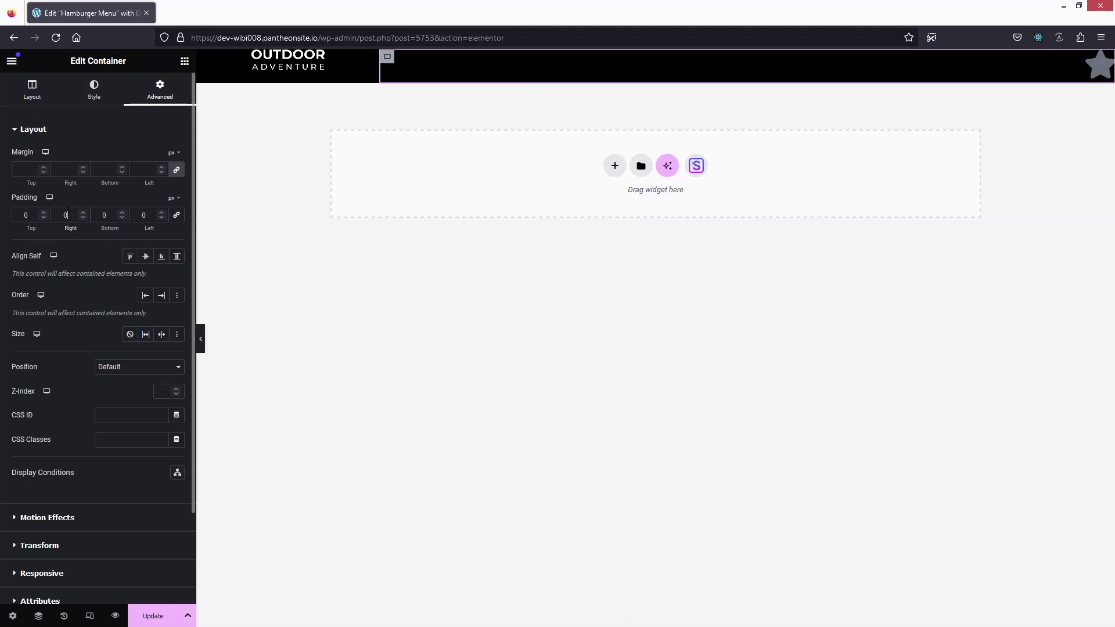
text(50)
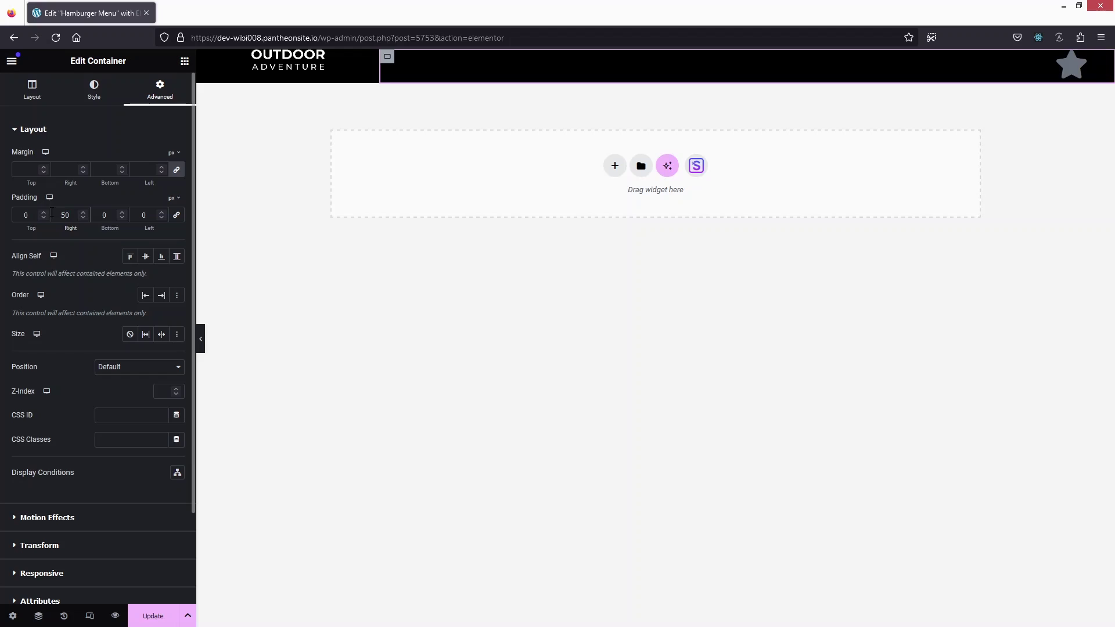
key(ctrl+z)
text(60)
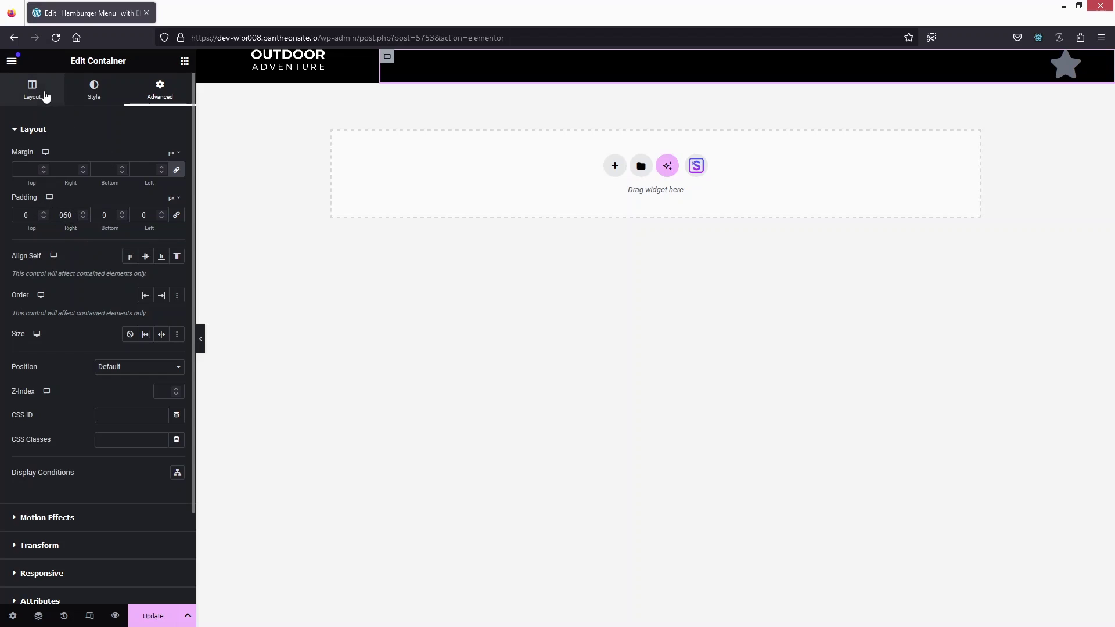
click(35, 91)
- Replace the header's star icon with the Bars icon from the Icon Library
click(1060, 65)
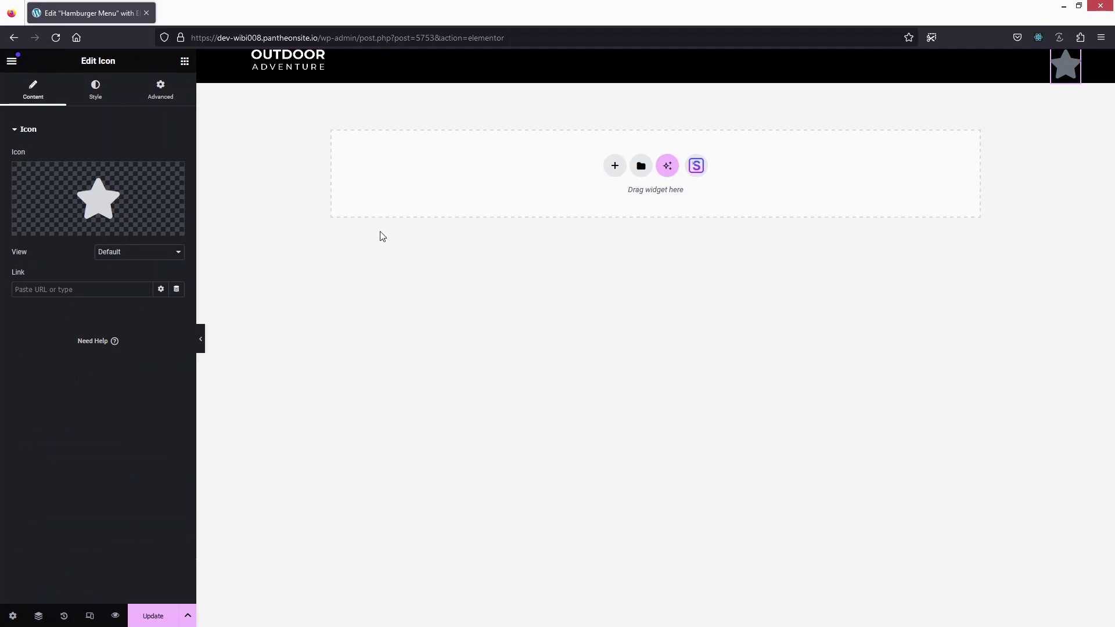
click(70, 210)
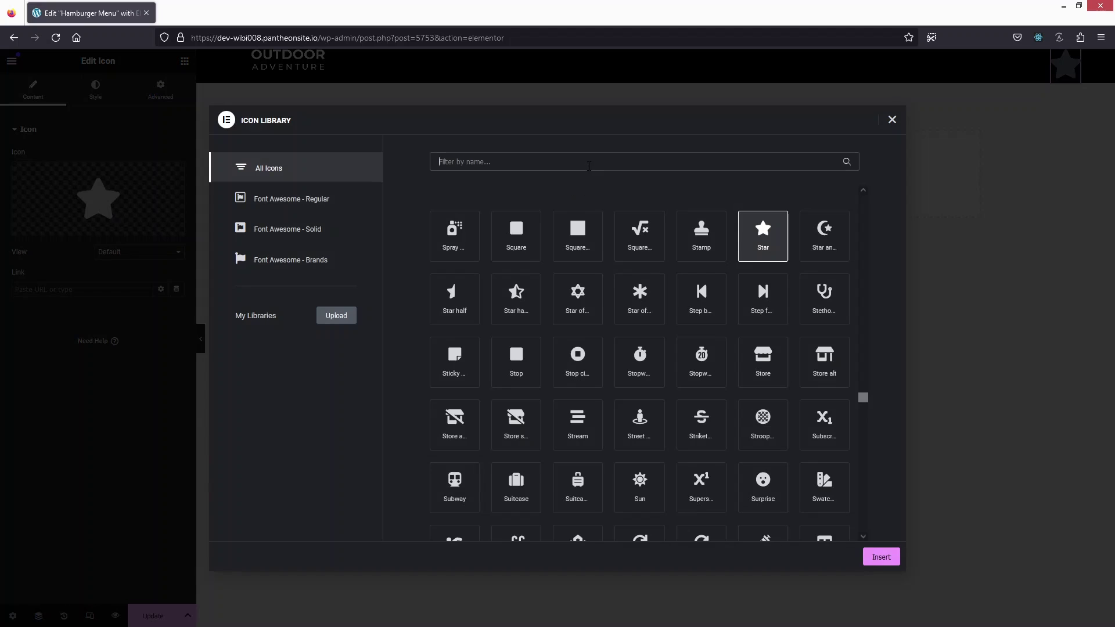
click(589, 162)
text(Bars)
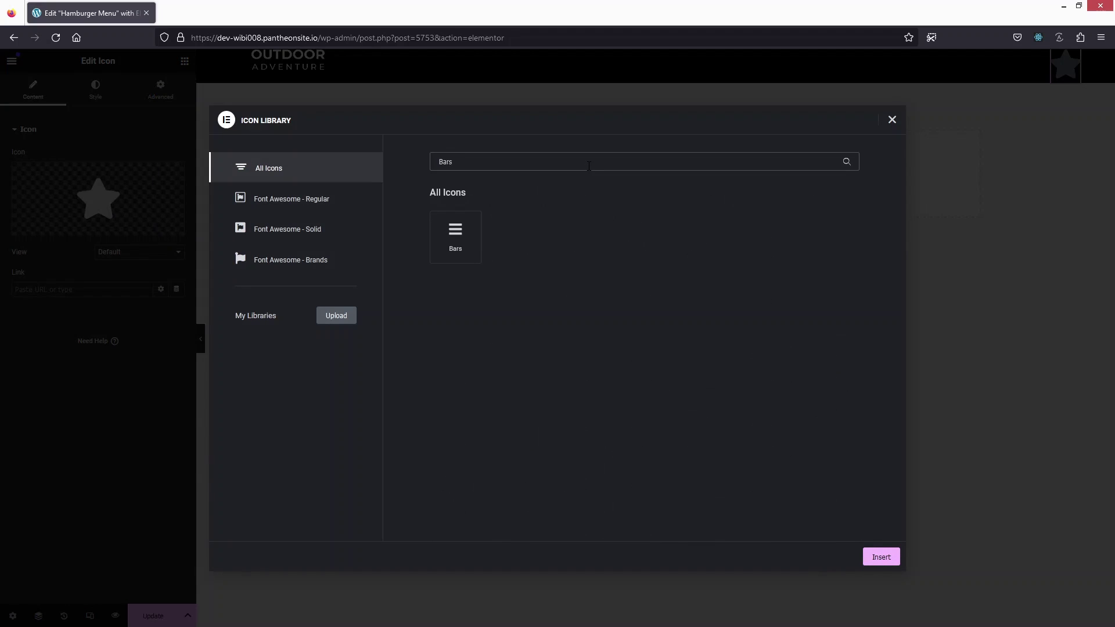
click(455, 235)
click(880, 556)
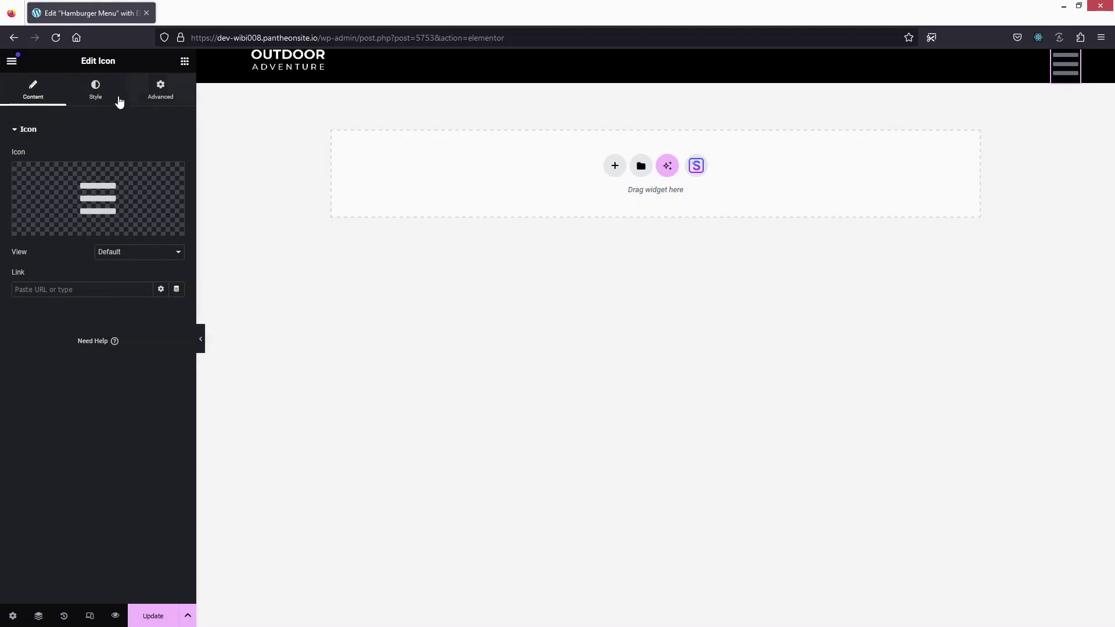
- Style the hamburger icon white and set its size to 20 px
click(96, 91)
click(16, 251)
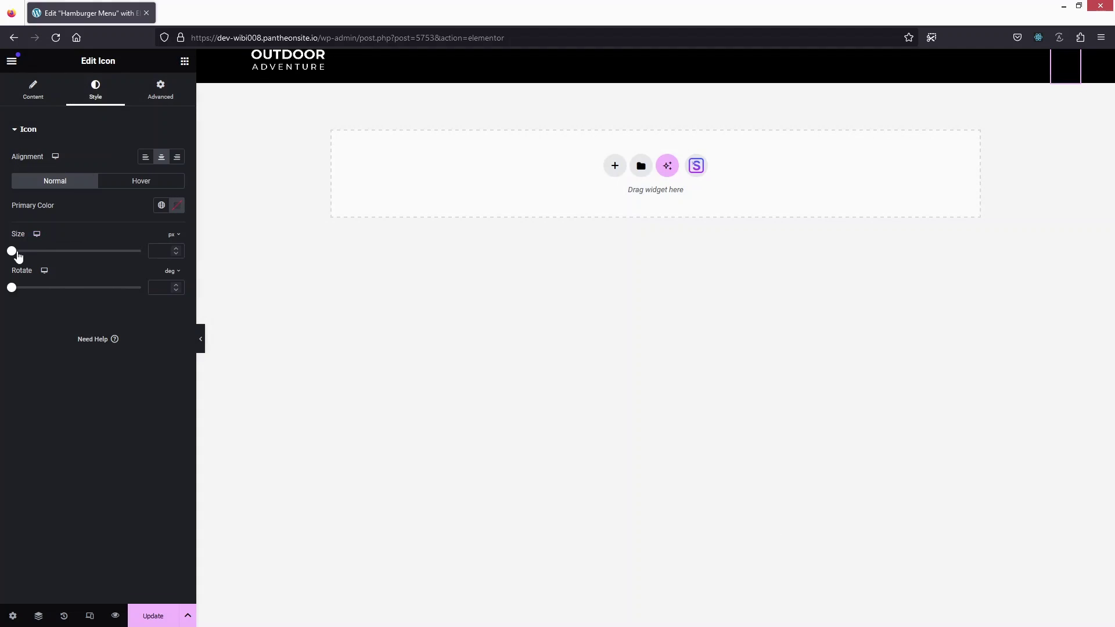
drag(18, 251, 18, 253)
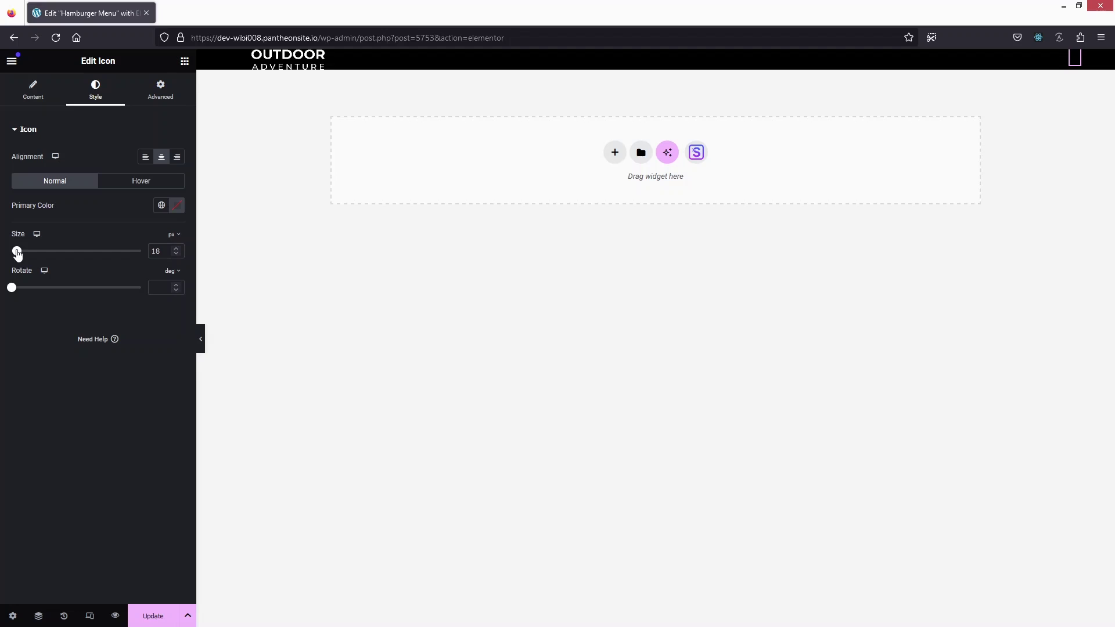
click(177, 206)
drag(139, 263, 98, 249)
click(51, 356)
key(Up)
key(Up)
- Clear the header container's zero padding values in its Advanced settings
click(656, 56)
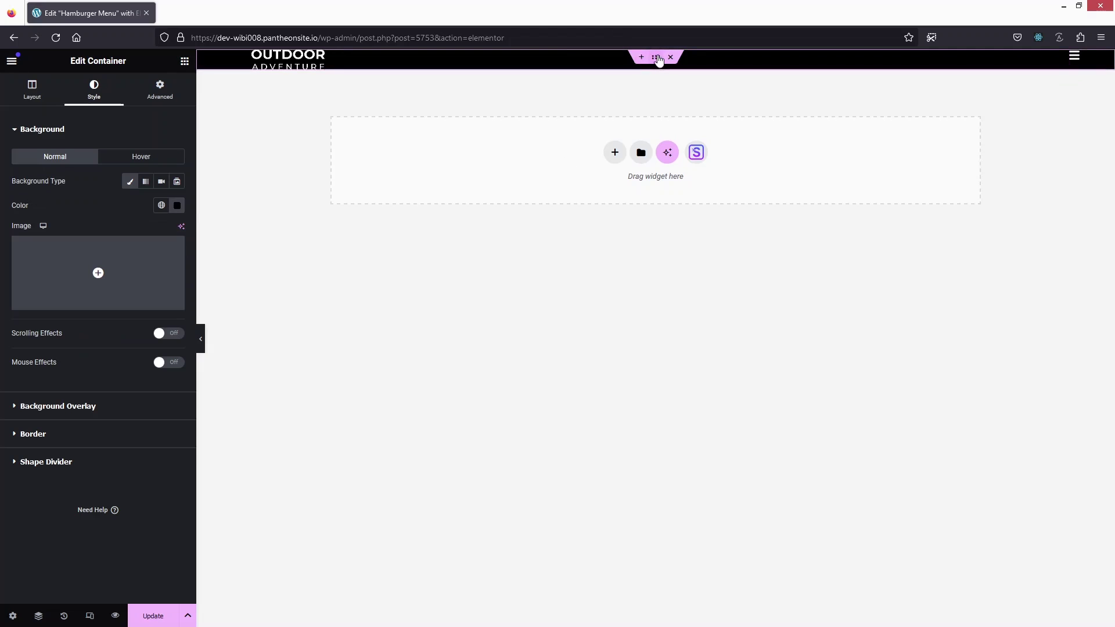
click(163, 88)
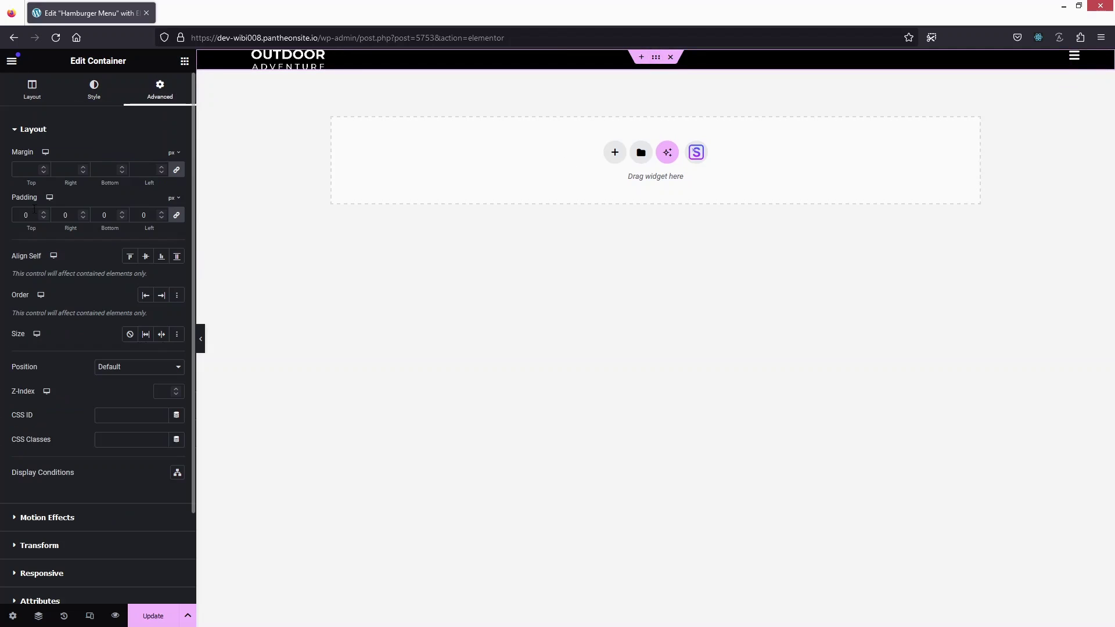
click(31, 211)
key(BackSpace)
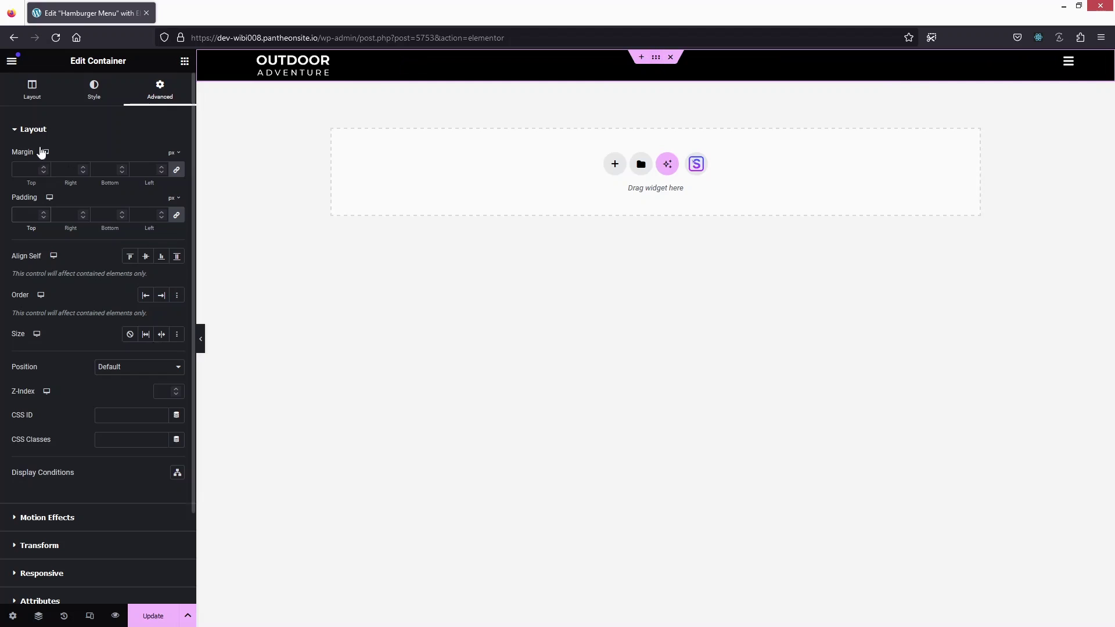
- Set the header container's Align Items to Center so the logo and icon centre vertically
click(41, 87)
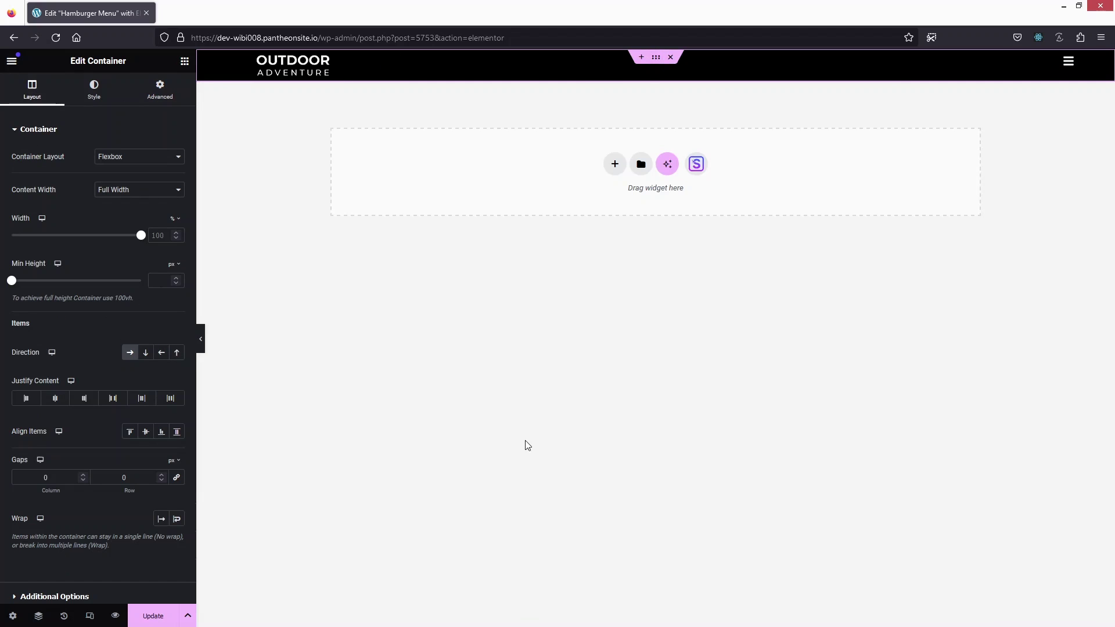
click(146, 431)
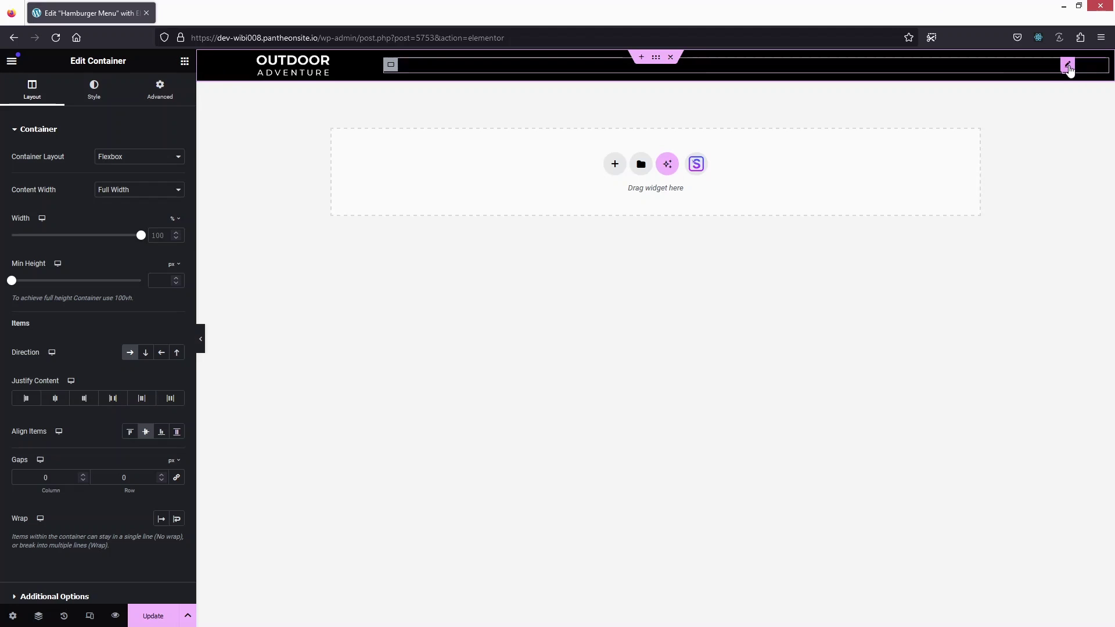
click(1069, 66)
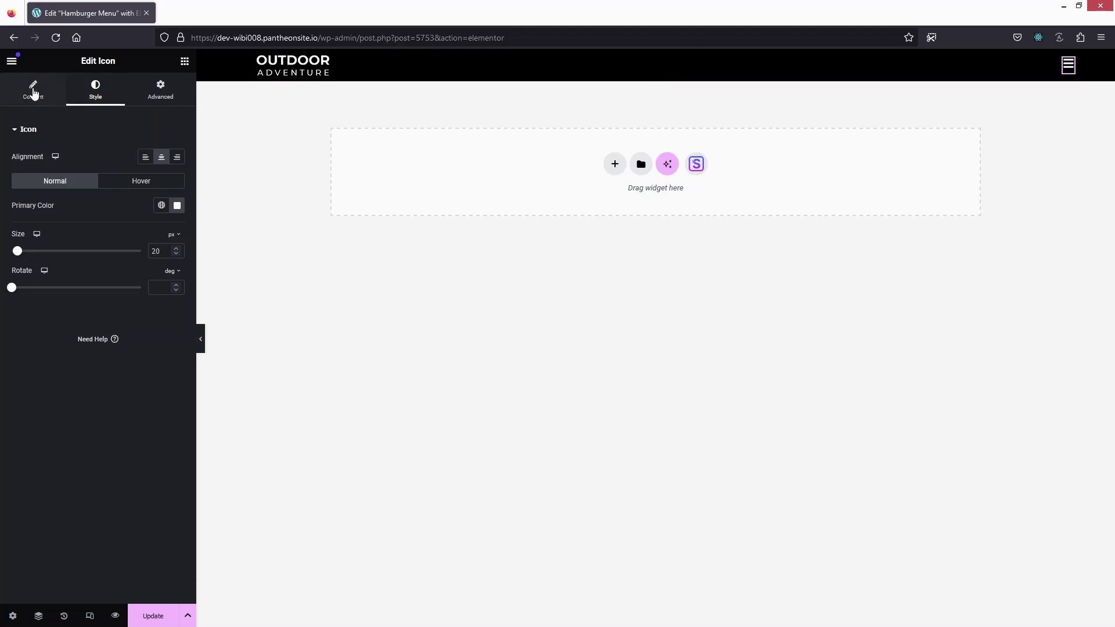
- Link the hamburger icon to the Hamburger Popop (Template) popup and update the header
click(35, 104)
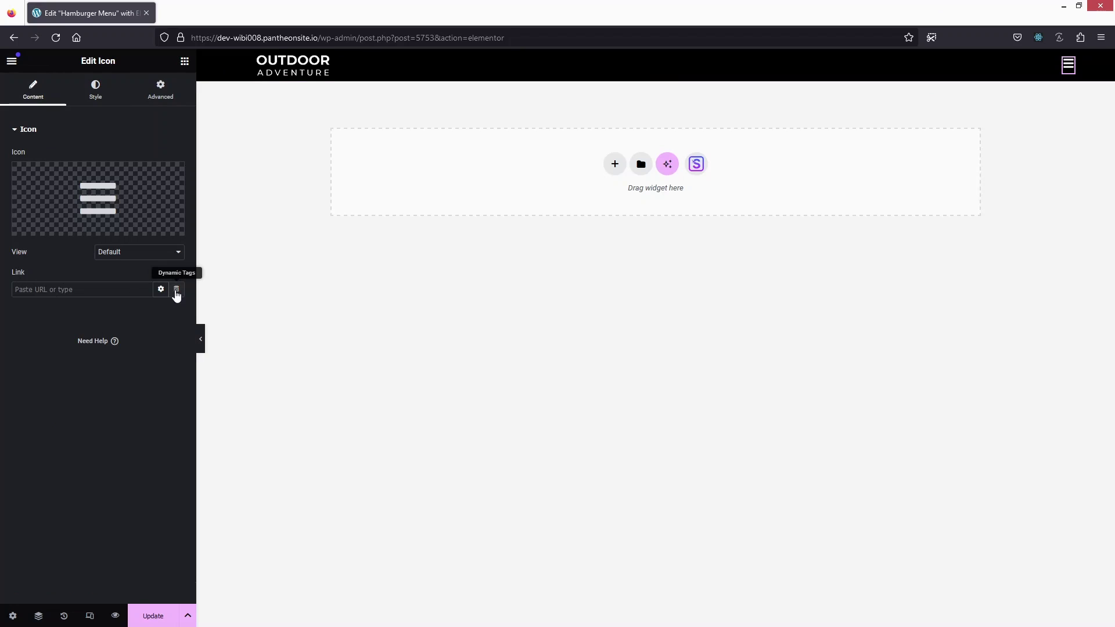
click(176, 289)
scroll(67, 410, down, 4)
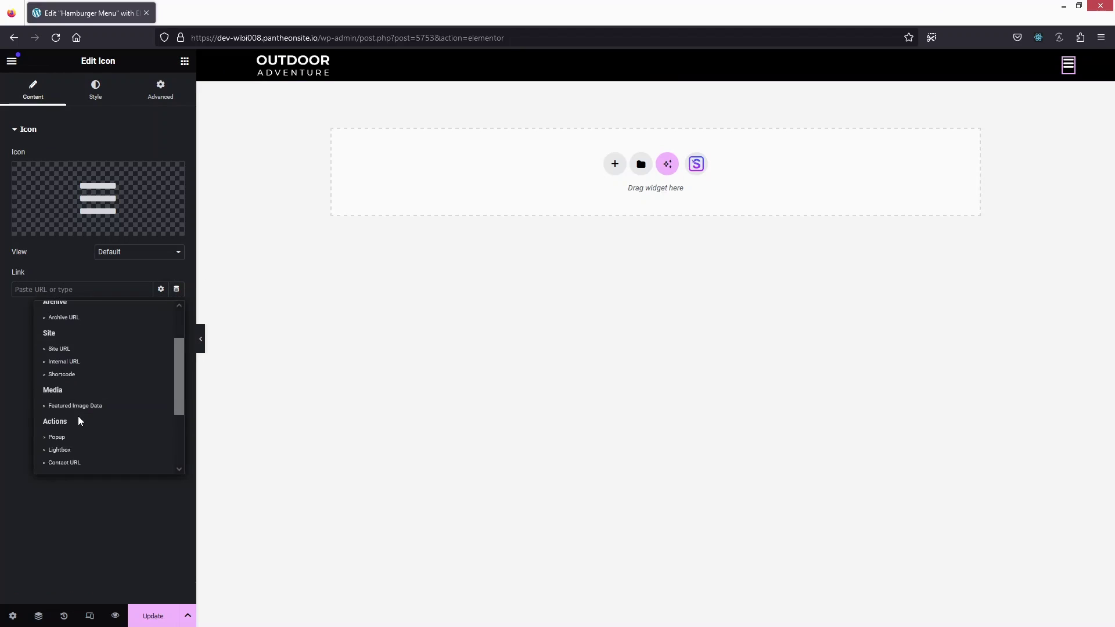
click(68, 387)
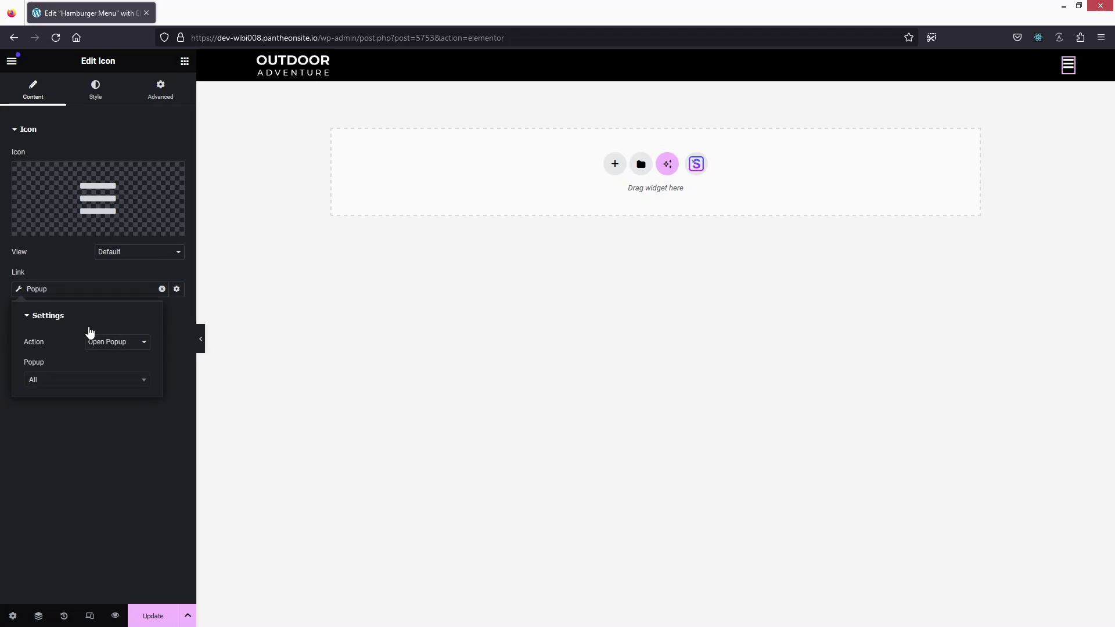
click(58, 388)
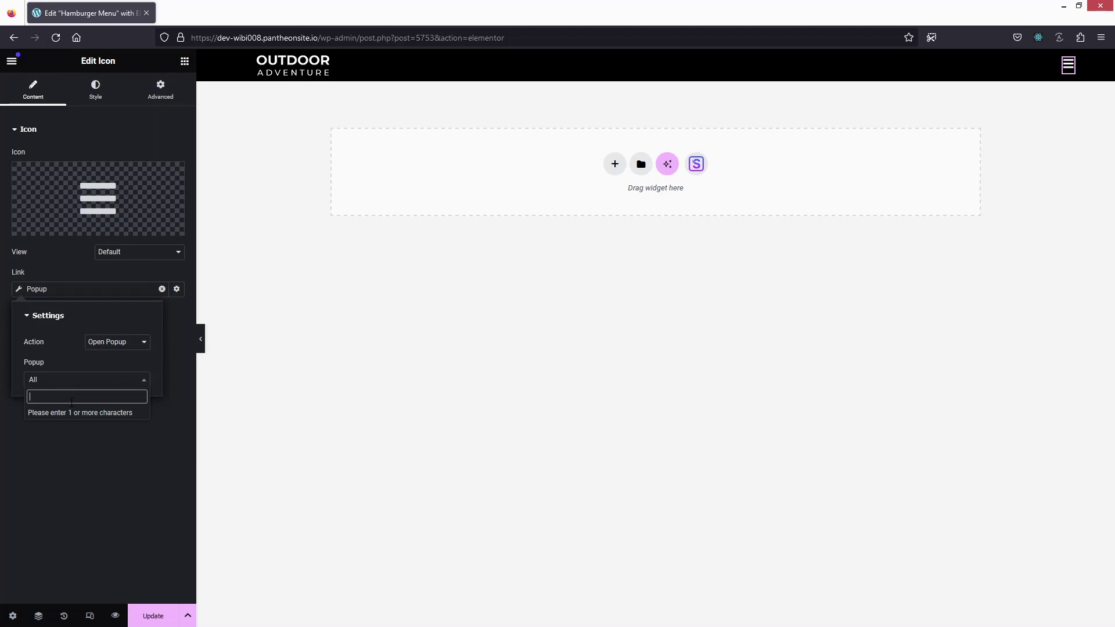
text(Ha)
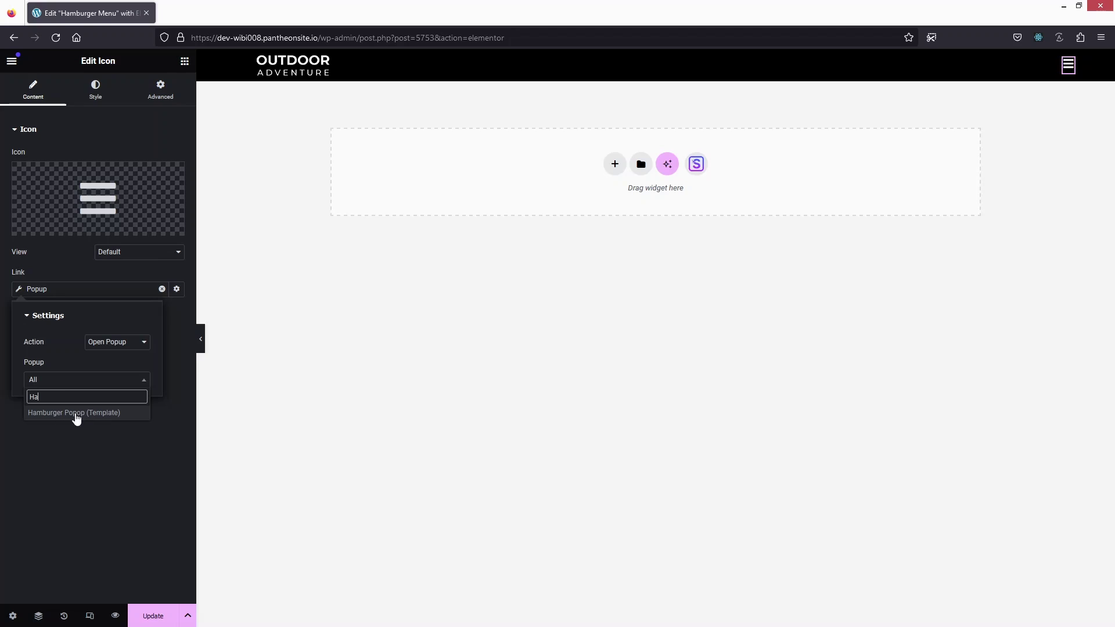
click(73, 413)
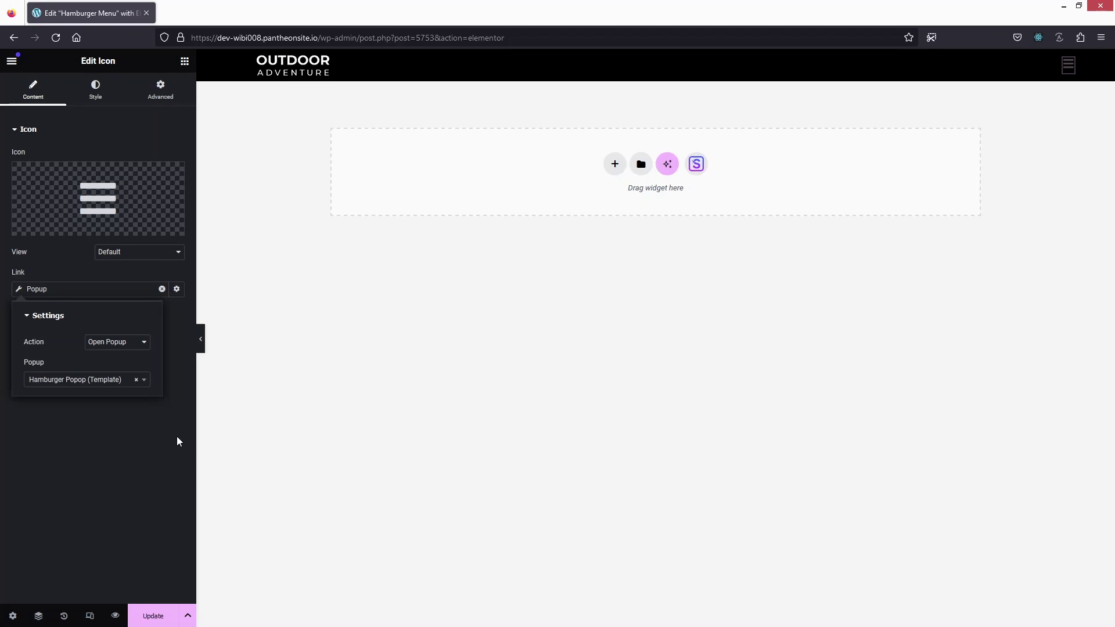
click(158, 613)
- Open the dashboard and live site in new tabs, then preview the saved header
middle_click(155, 10)
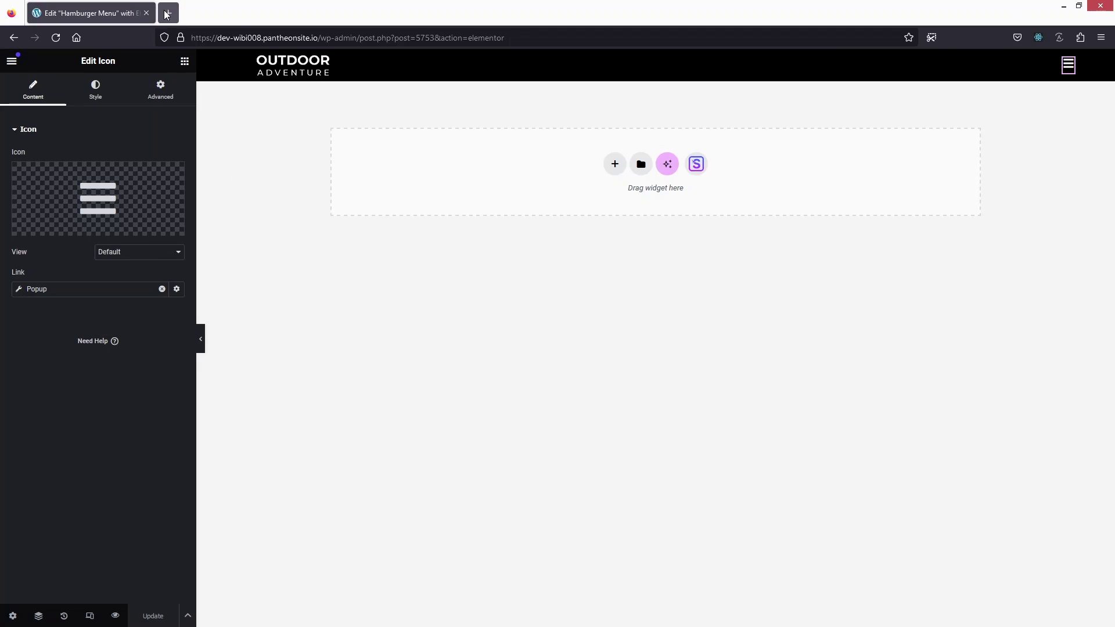
click(220, 13)
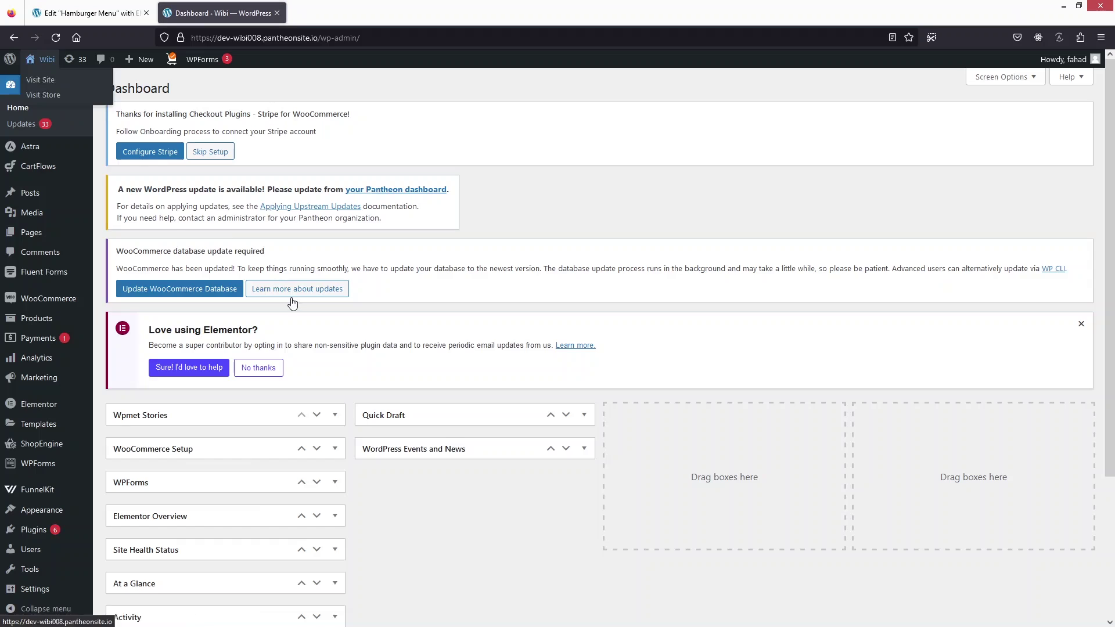
middle_click(47, 81)
click(335, 13)
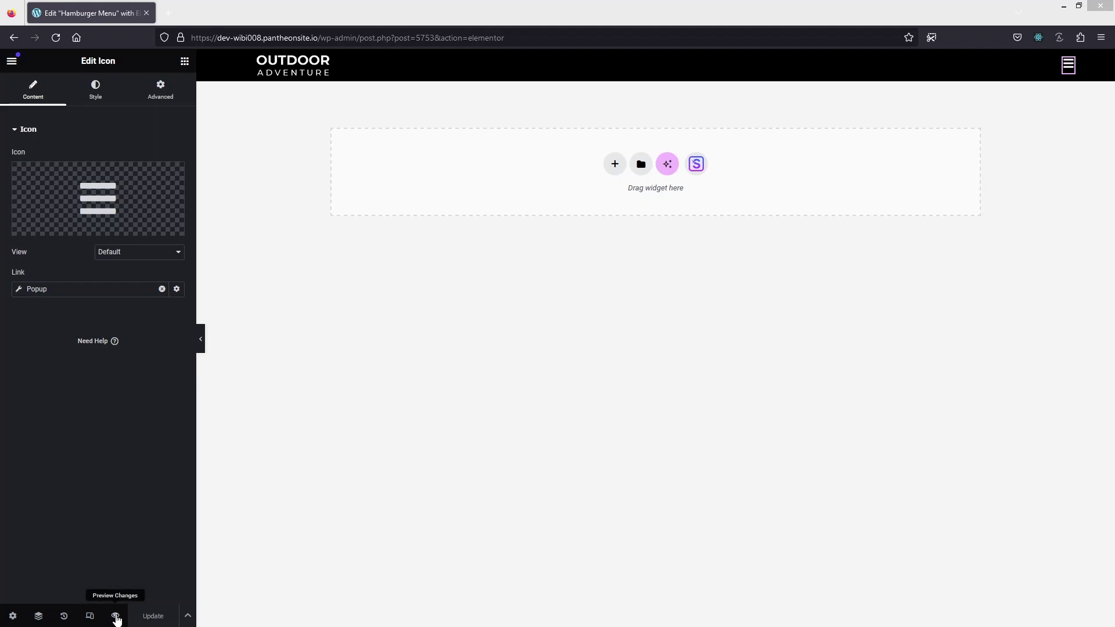
click(115, 616)
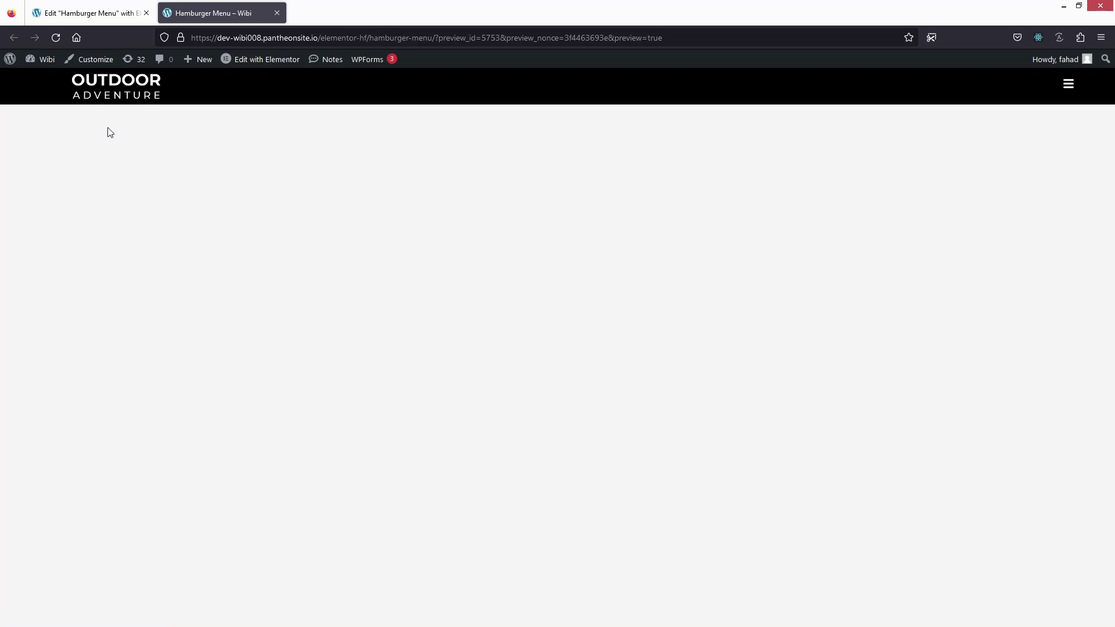